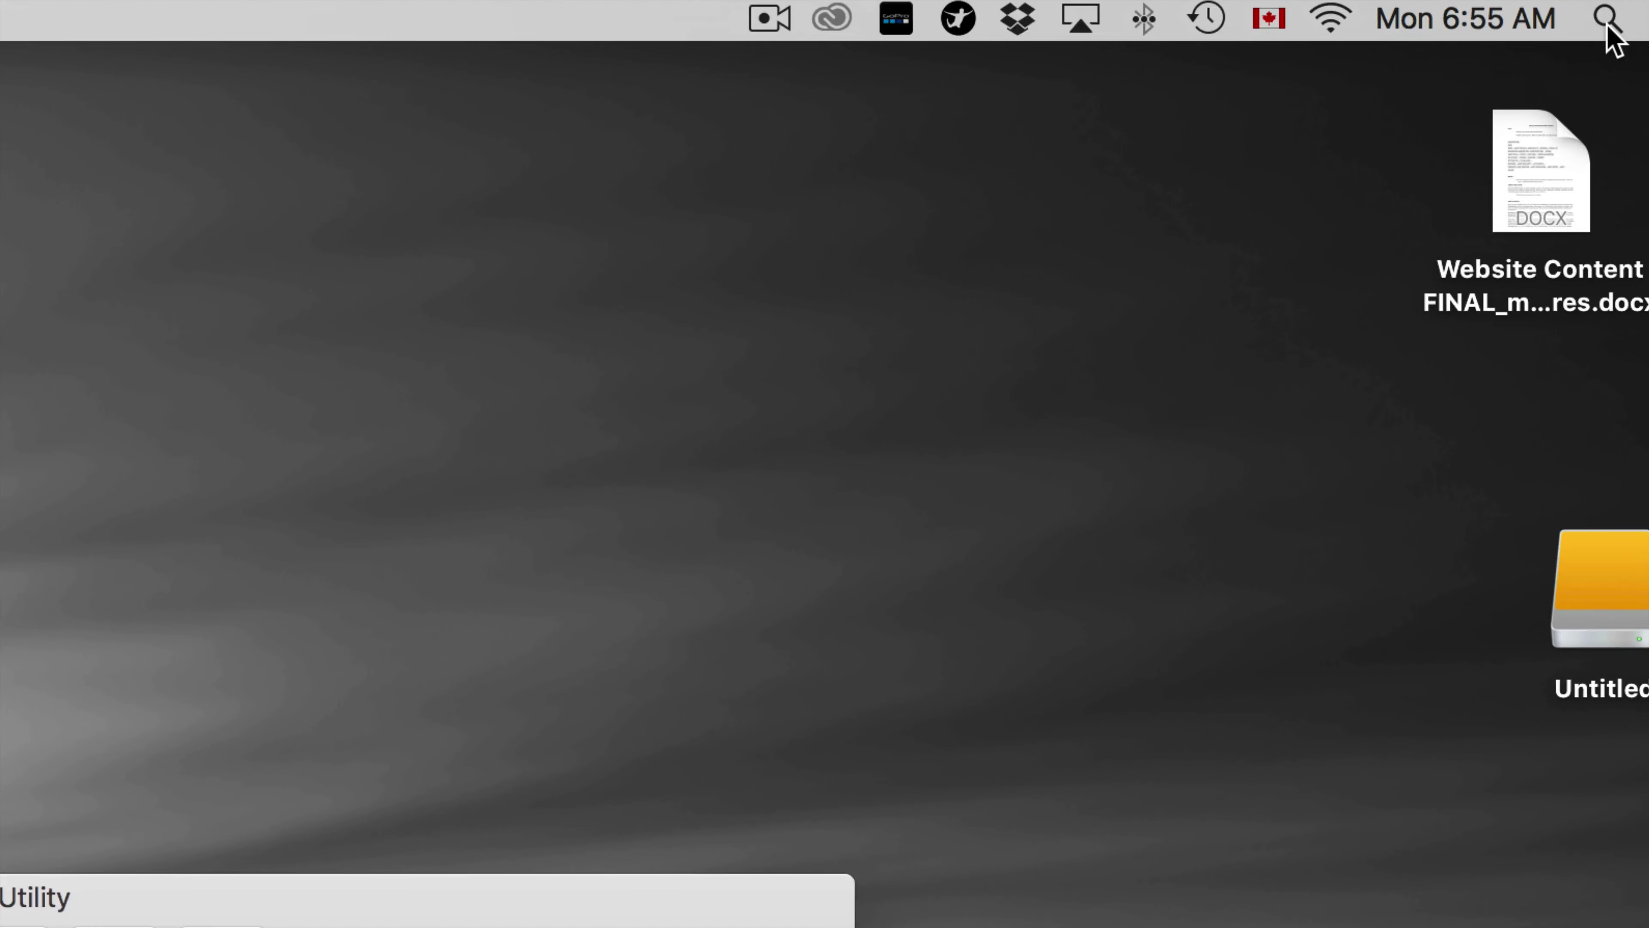
# Step: Look up Disk Utility with a Spotlight search for "disk" and reposition the Disk Utility window
pyautogui.click(1607, 24)
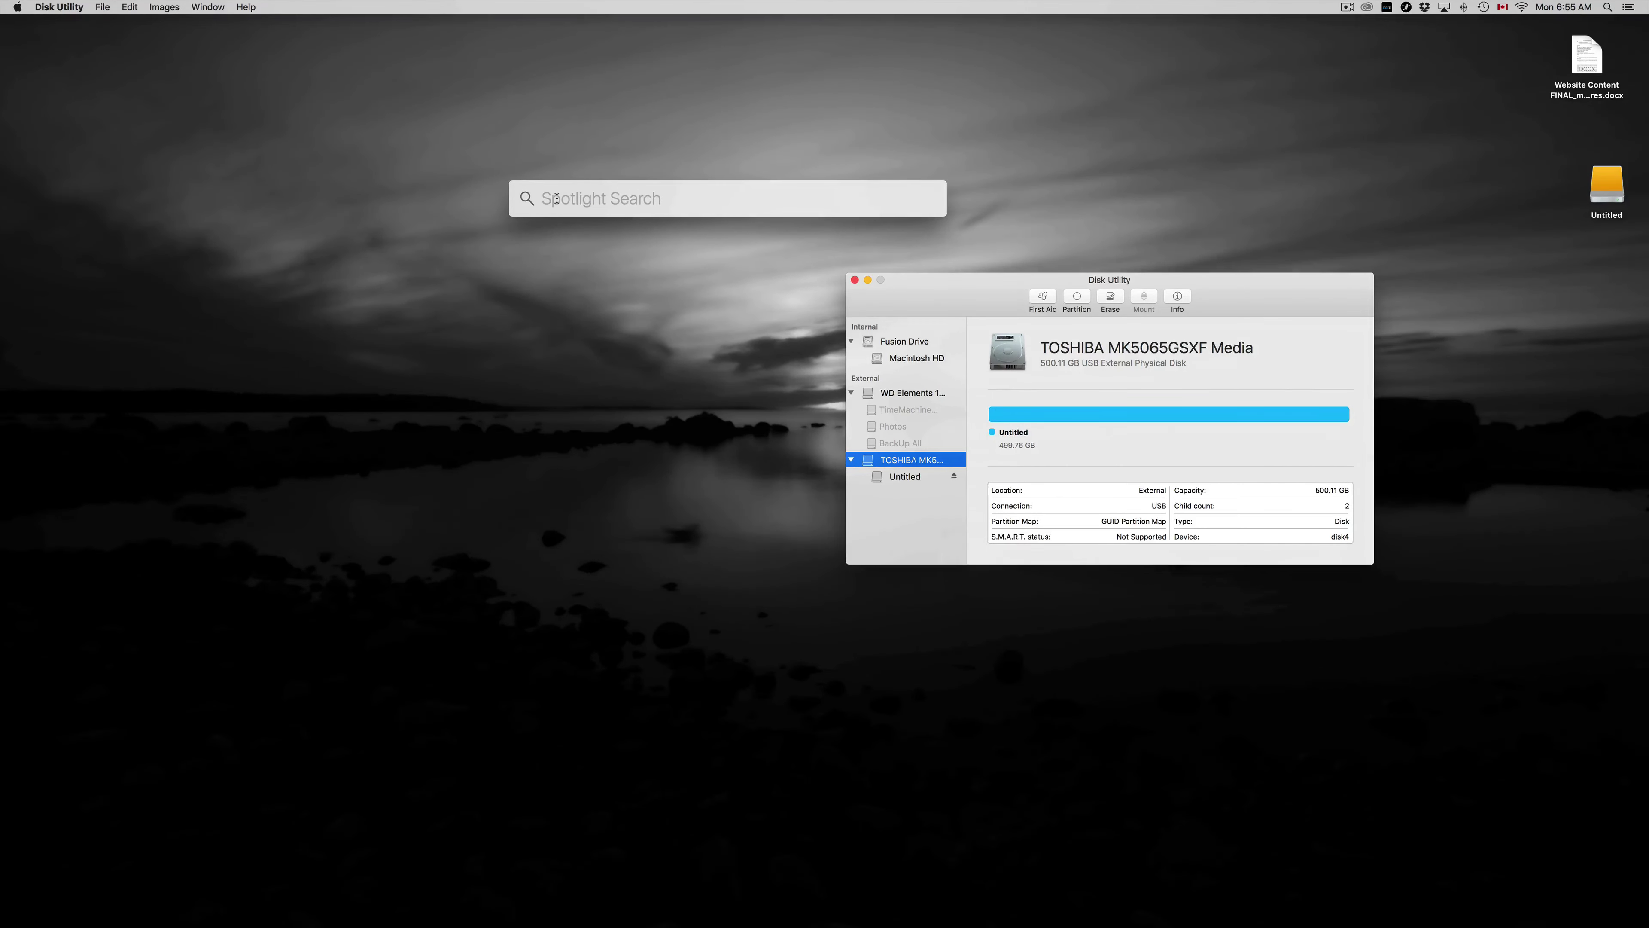
pyautogui.write('disk')
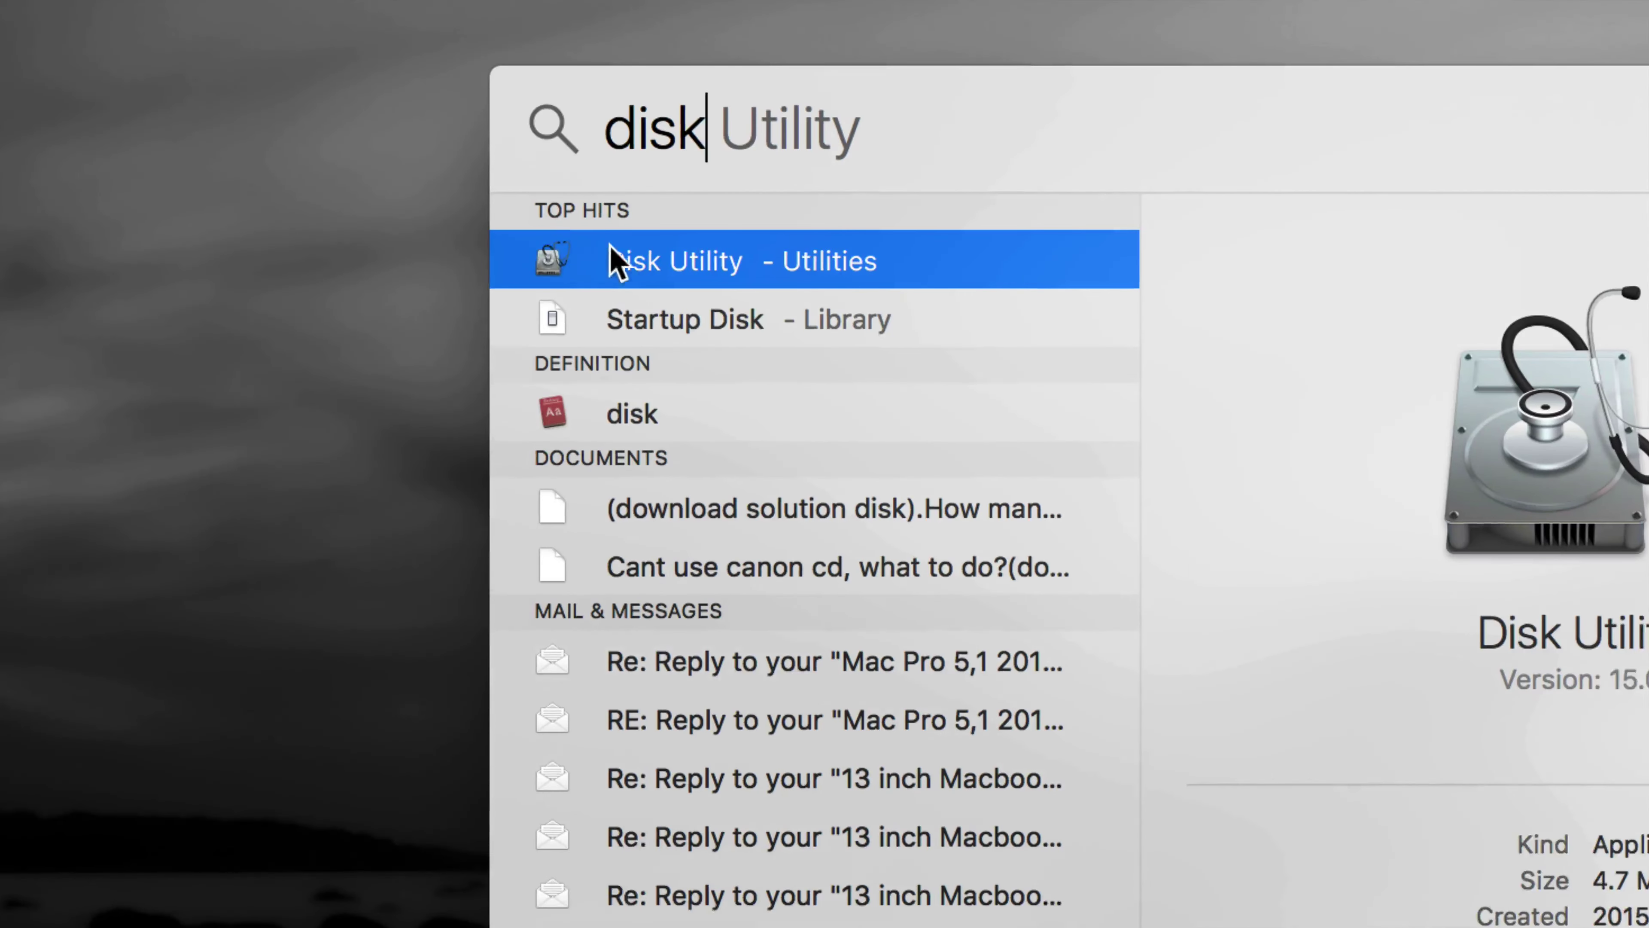
pyautogui.press('super+a')
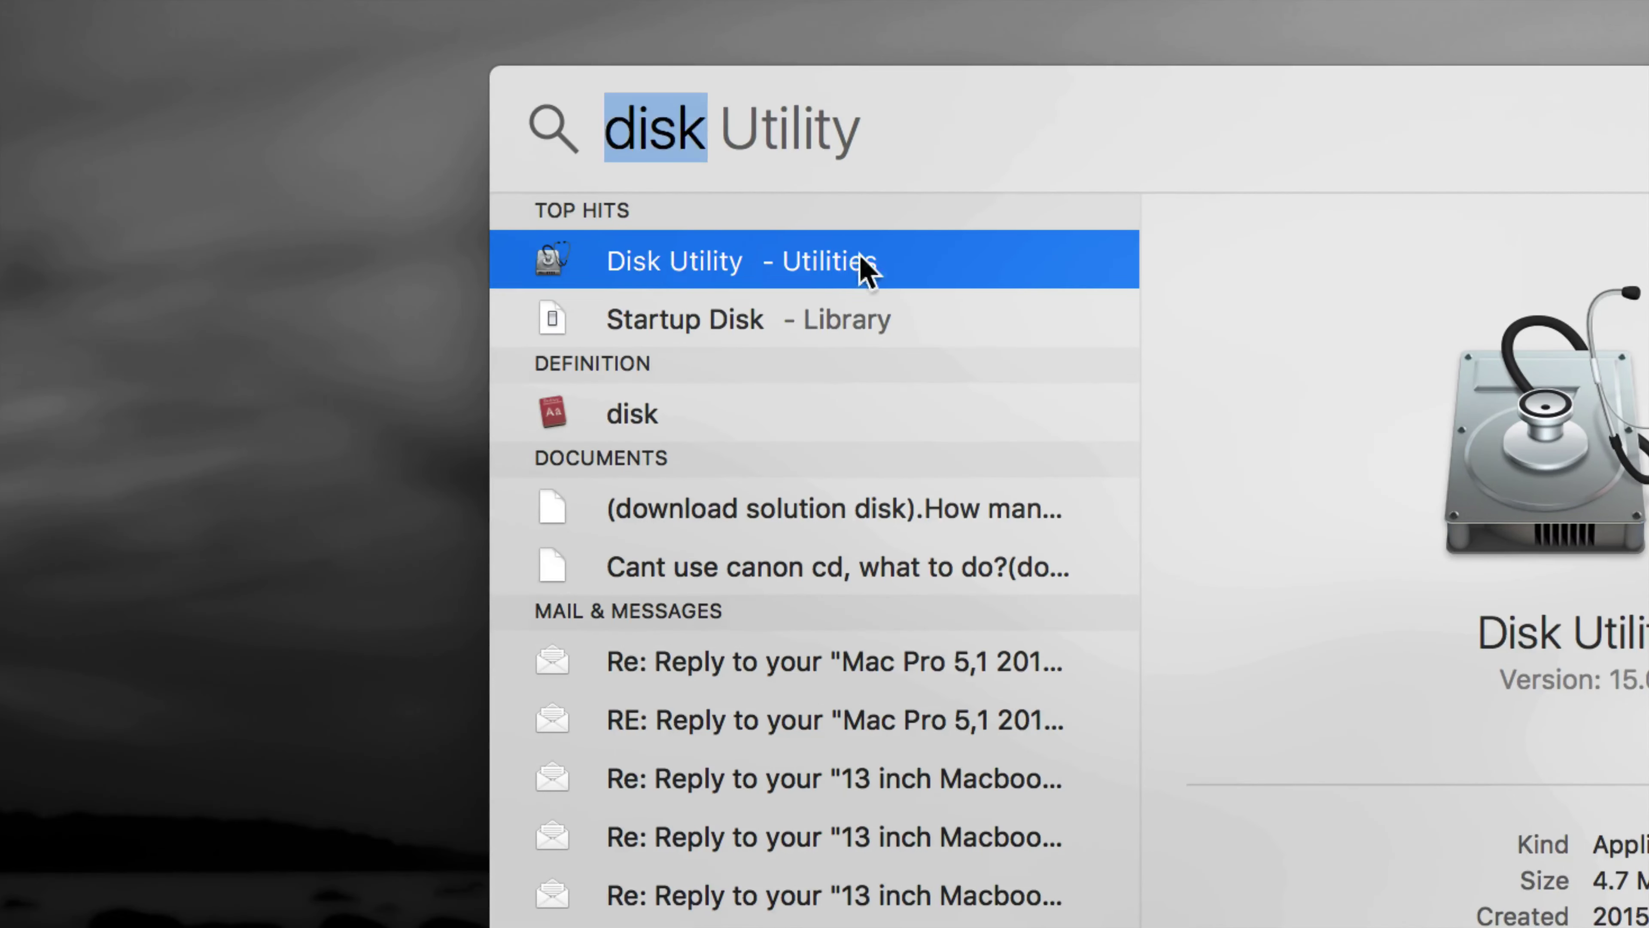
pyautogui.click(1068, 39)
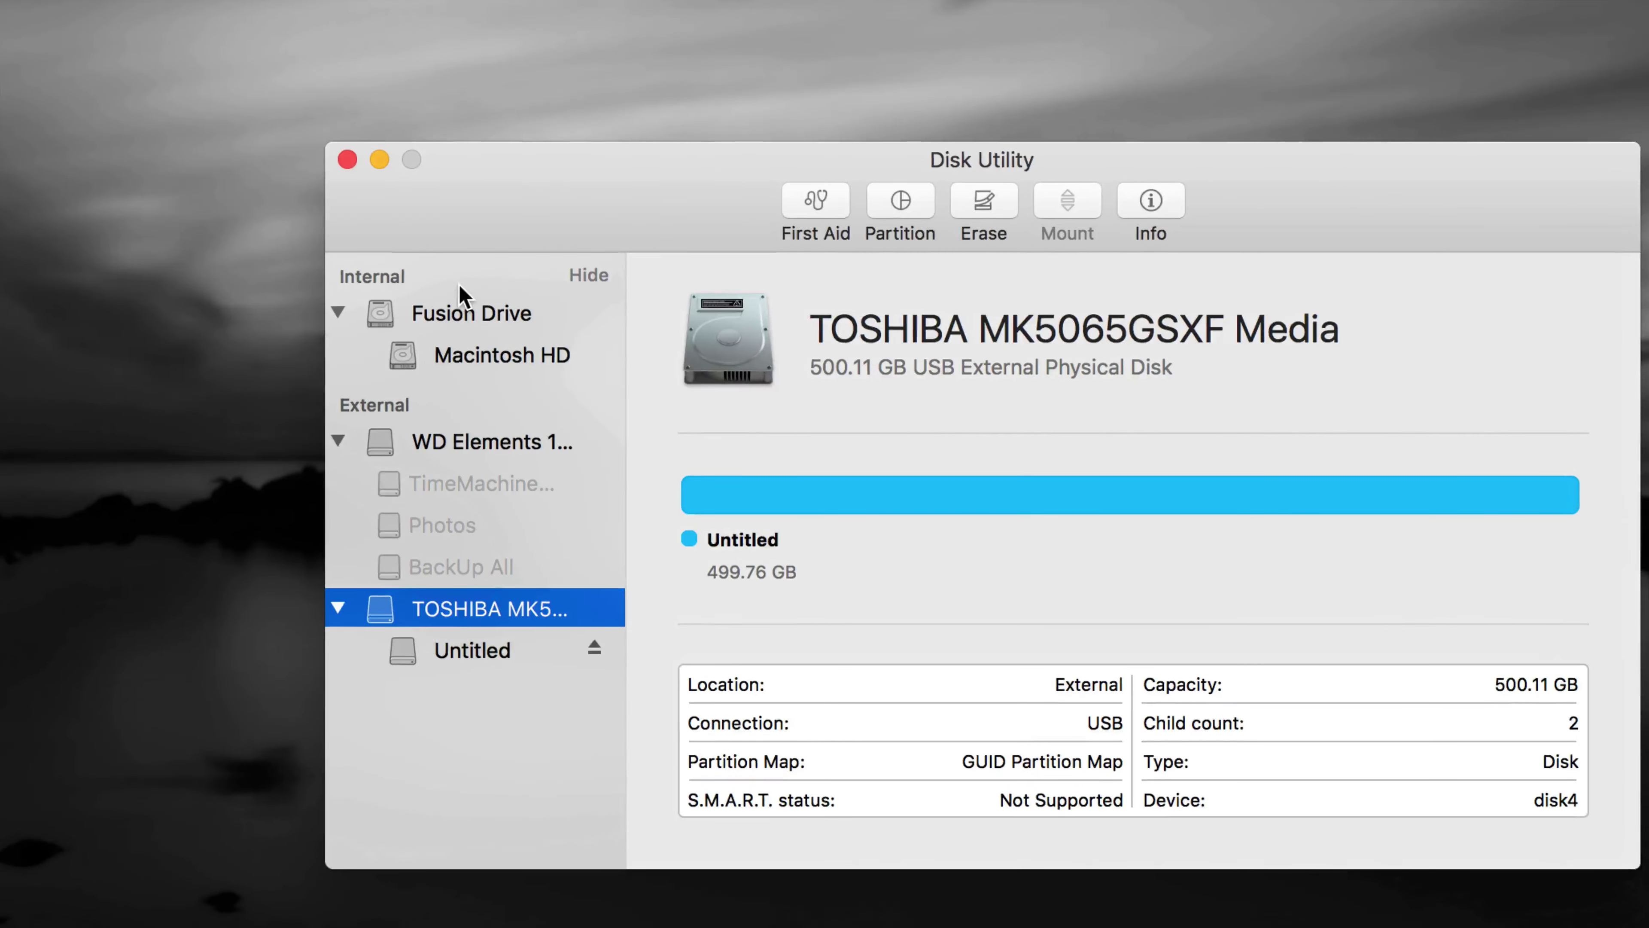
pyautogui.moveTo(541, 210); pyautogui.dragTo(434, 195)
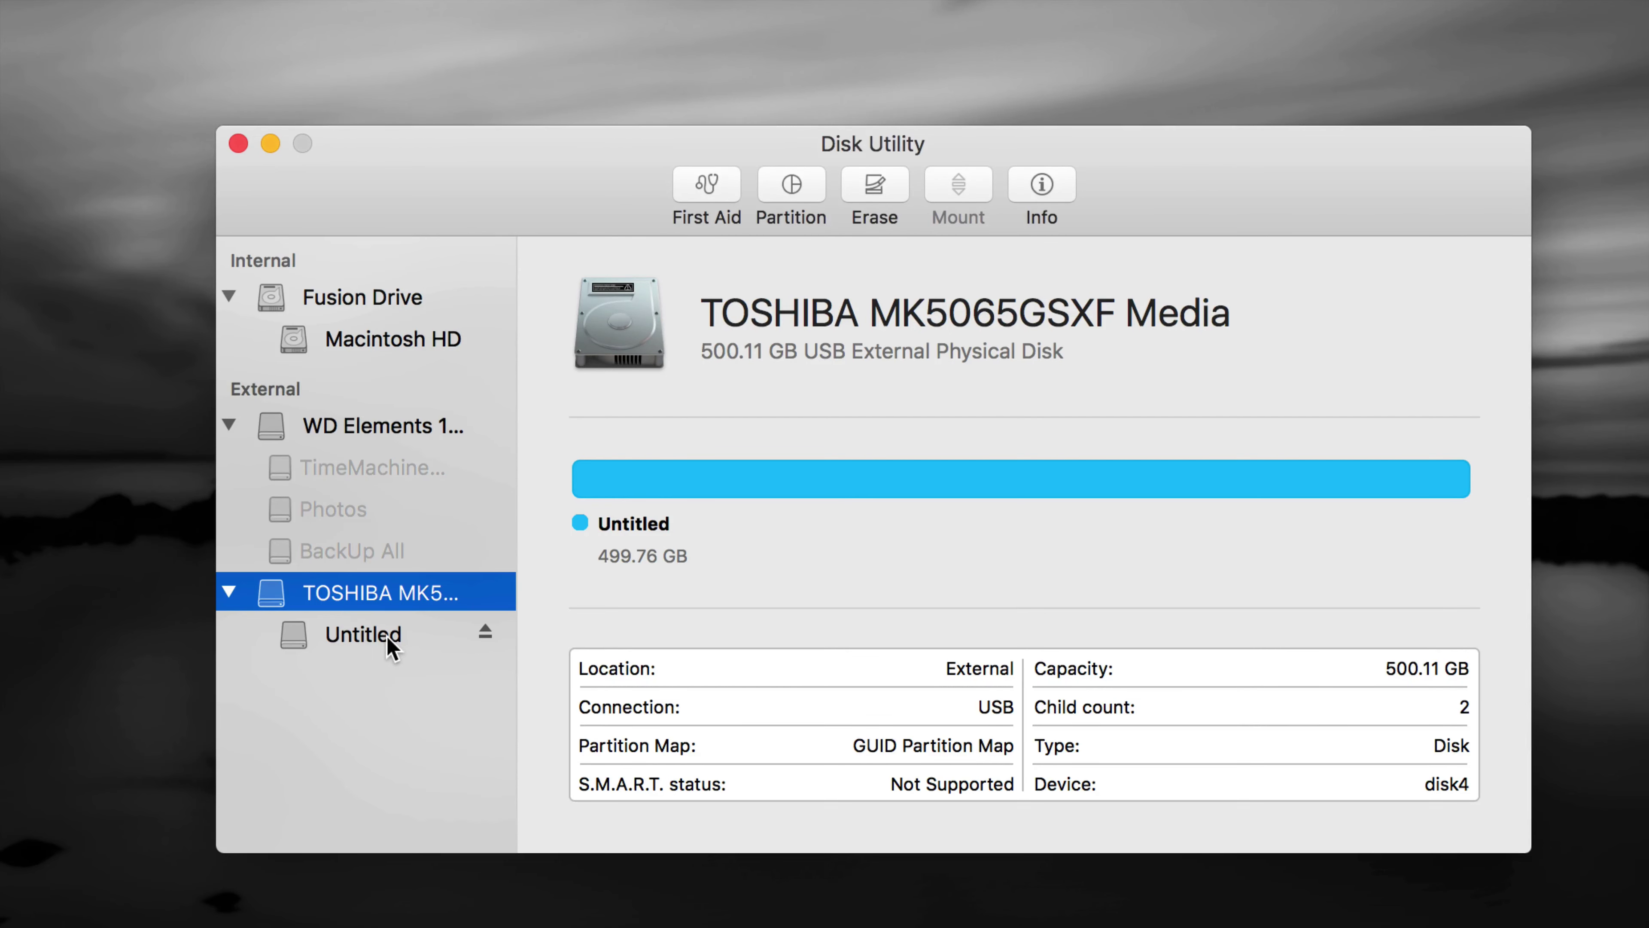
pyautogui.moveTo(545, 201); pyautogui.dragTo(541, 184)
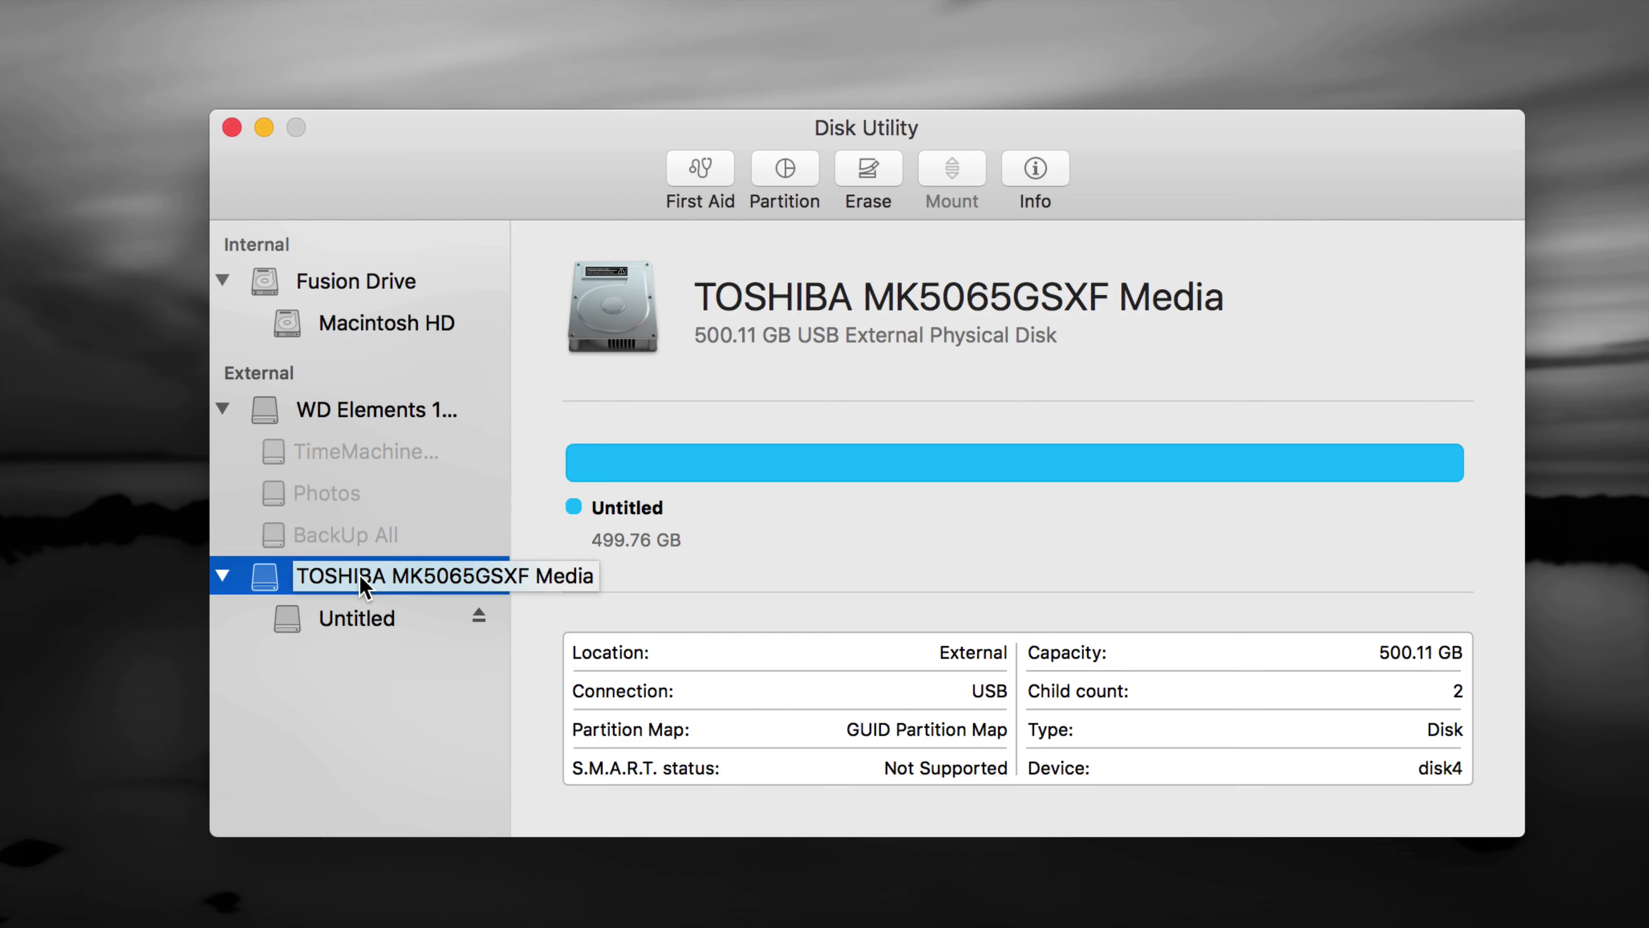
pyautogui.click(345, 621)
pyautogui.click(346, 583)
pyautogui.click(350, 622)
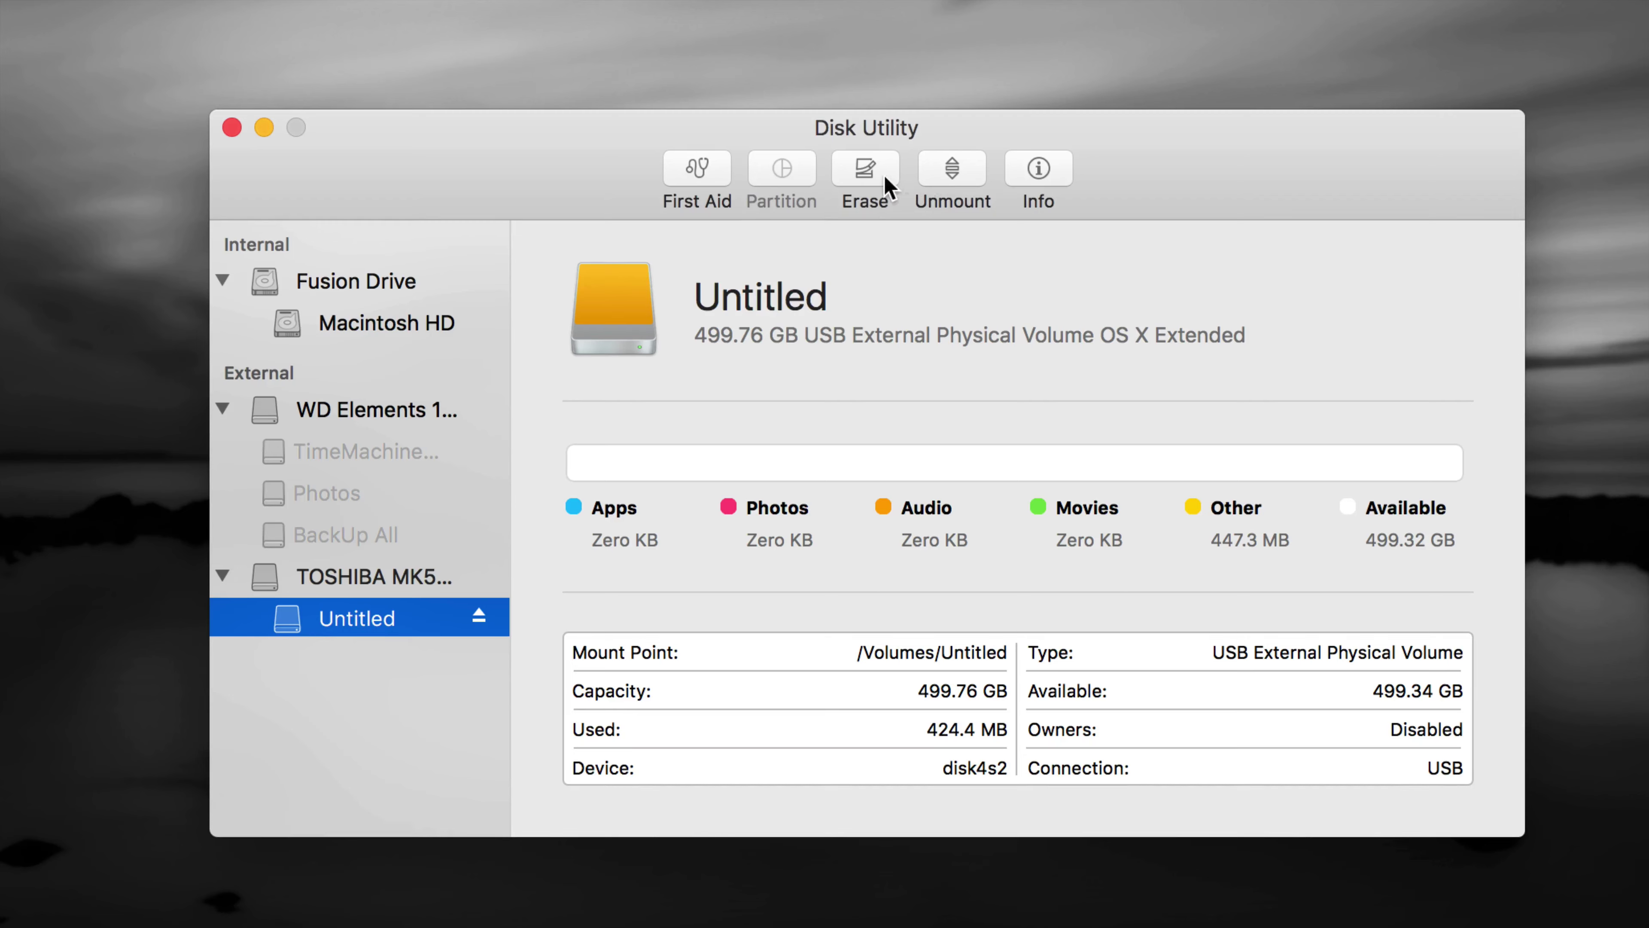
pyautogui.click(866, 170)
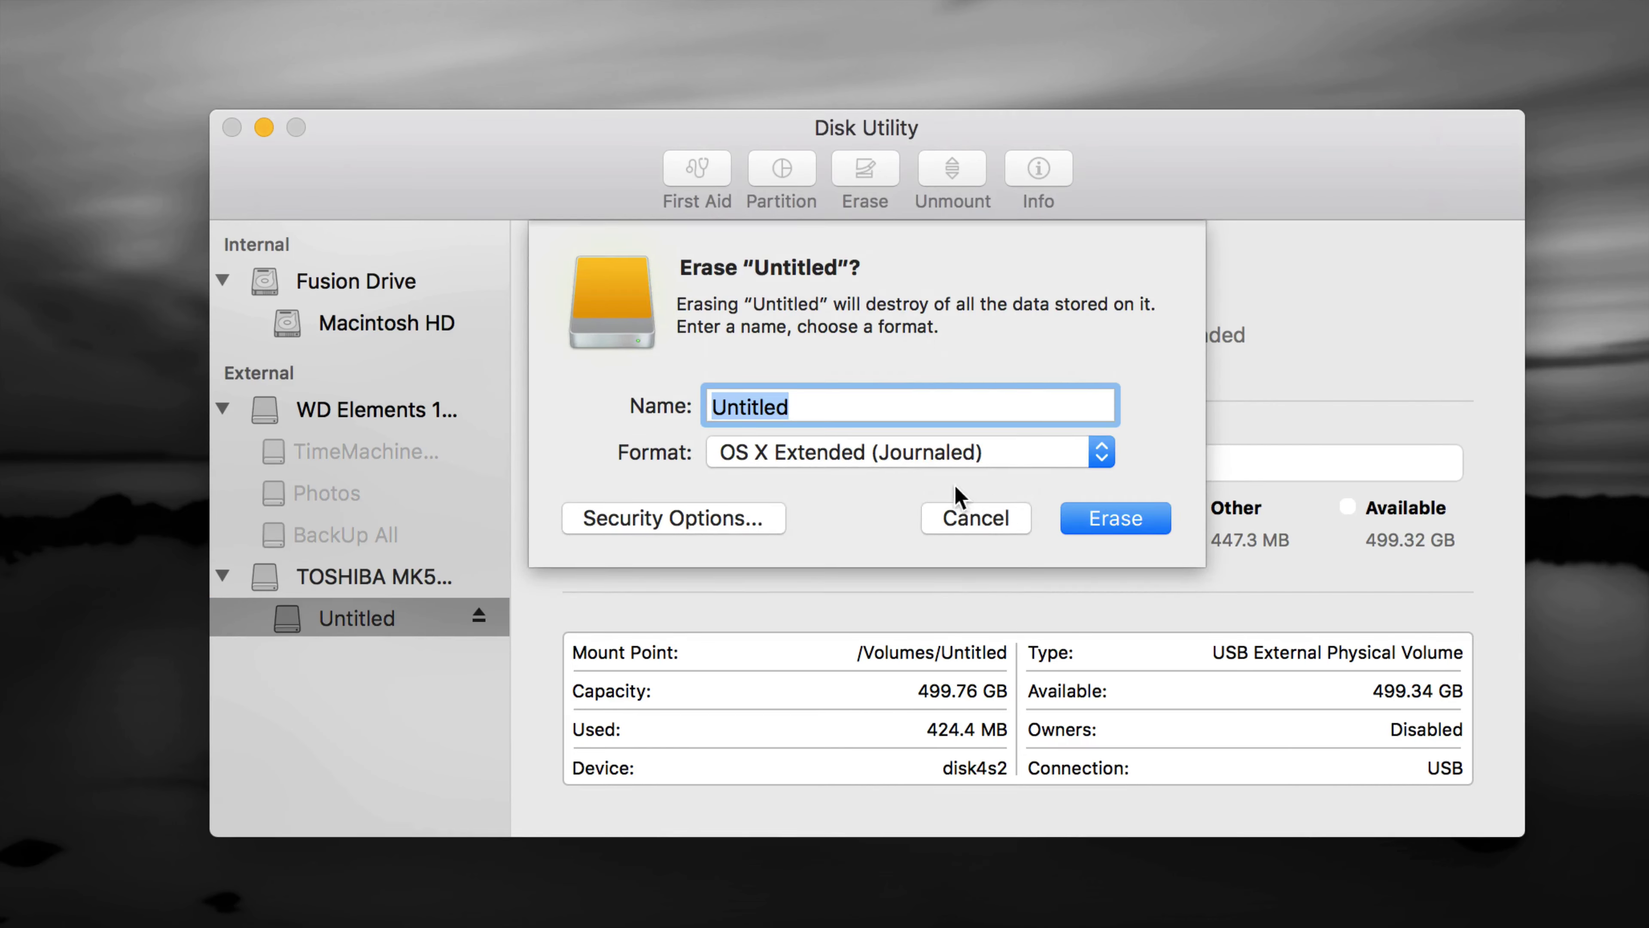
pyautogui.click(1010, 526)
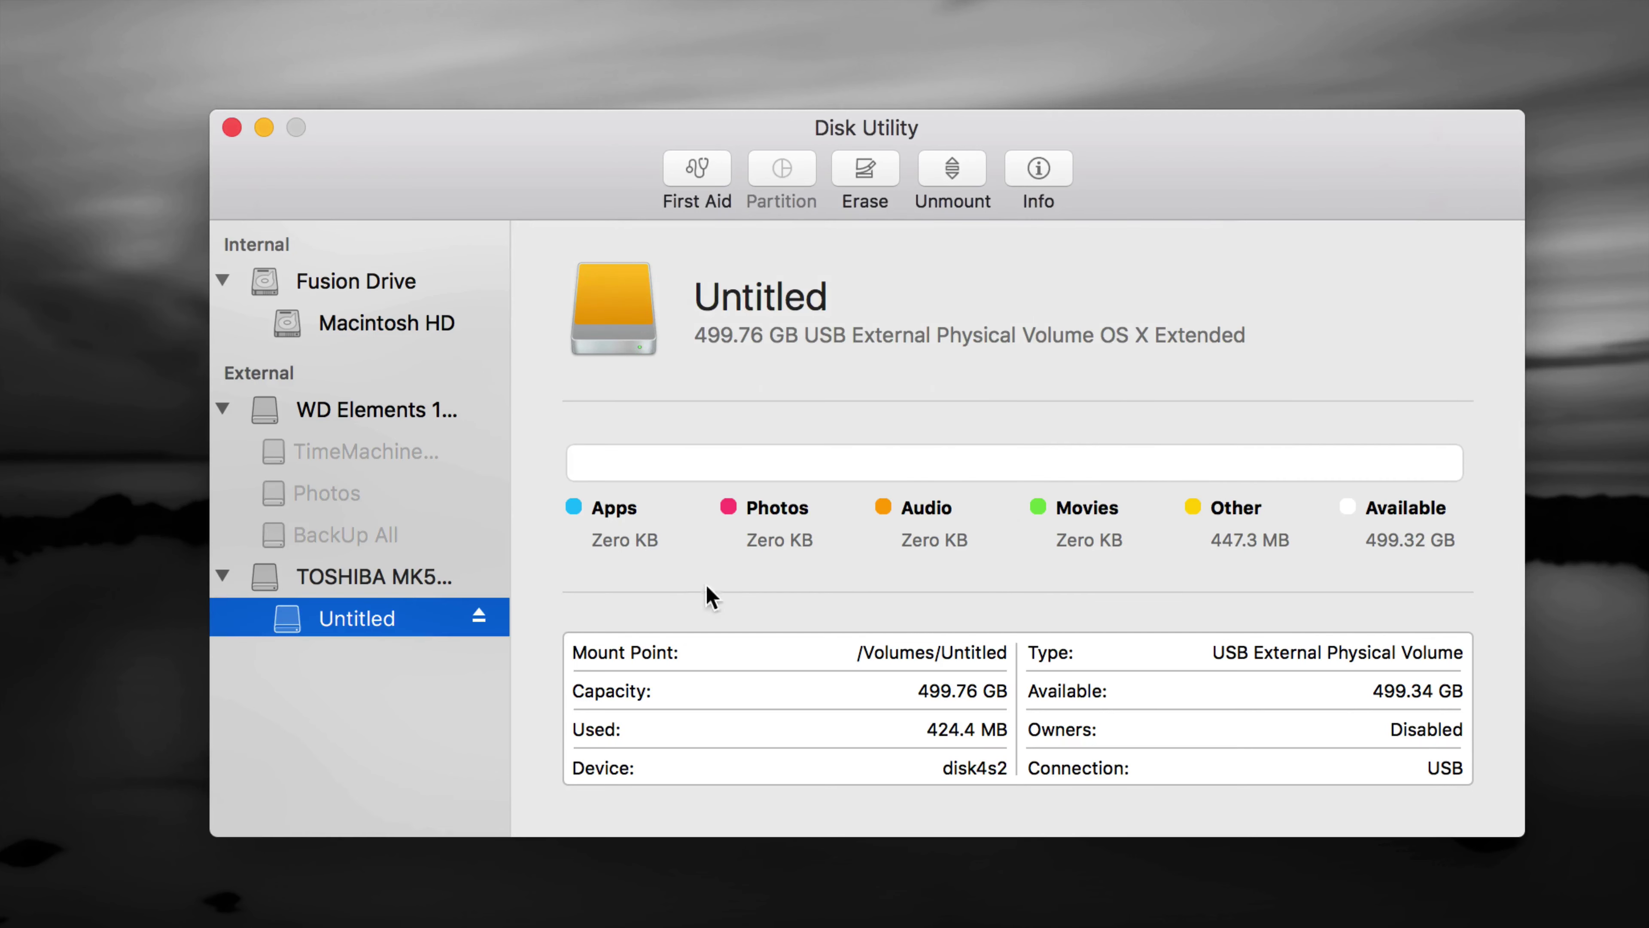
# Step: Open the erase settings for the whole TOSHIBA MK5065GSXF Media disk and choose the OS X Extended (Journaled) format
pyautogui.click(417, 581)
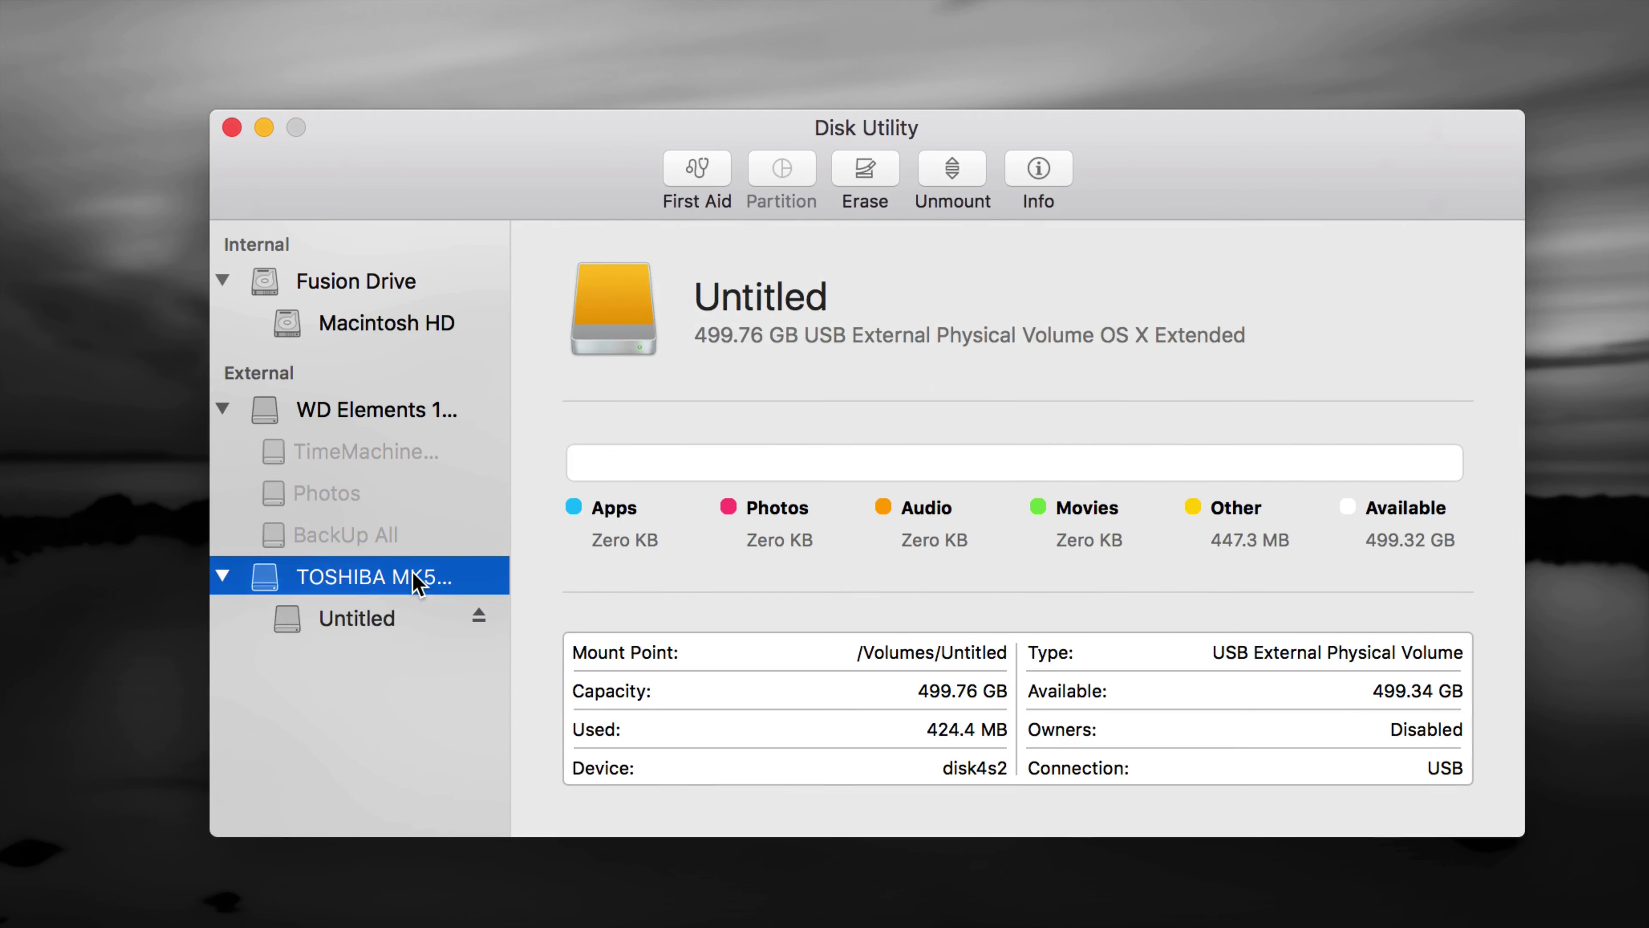
pyautogui.click(337, 581)
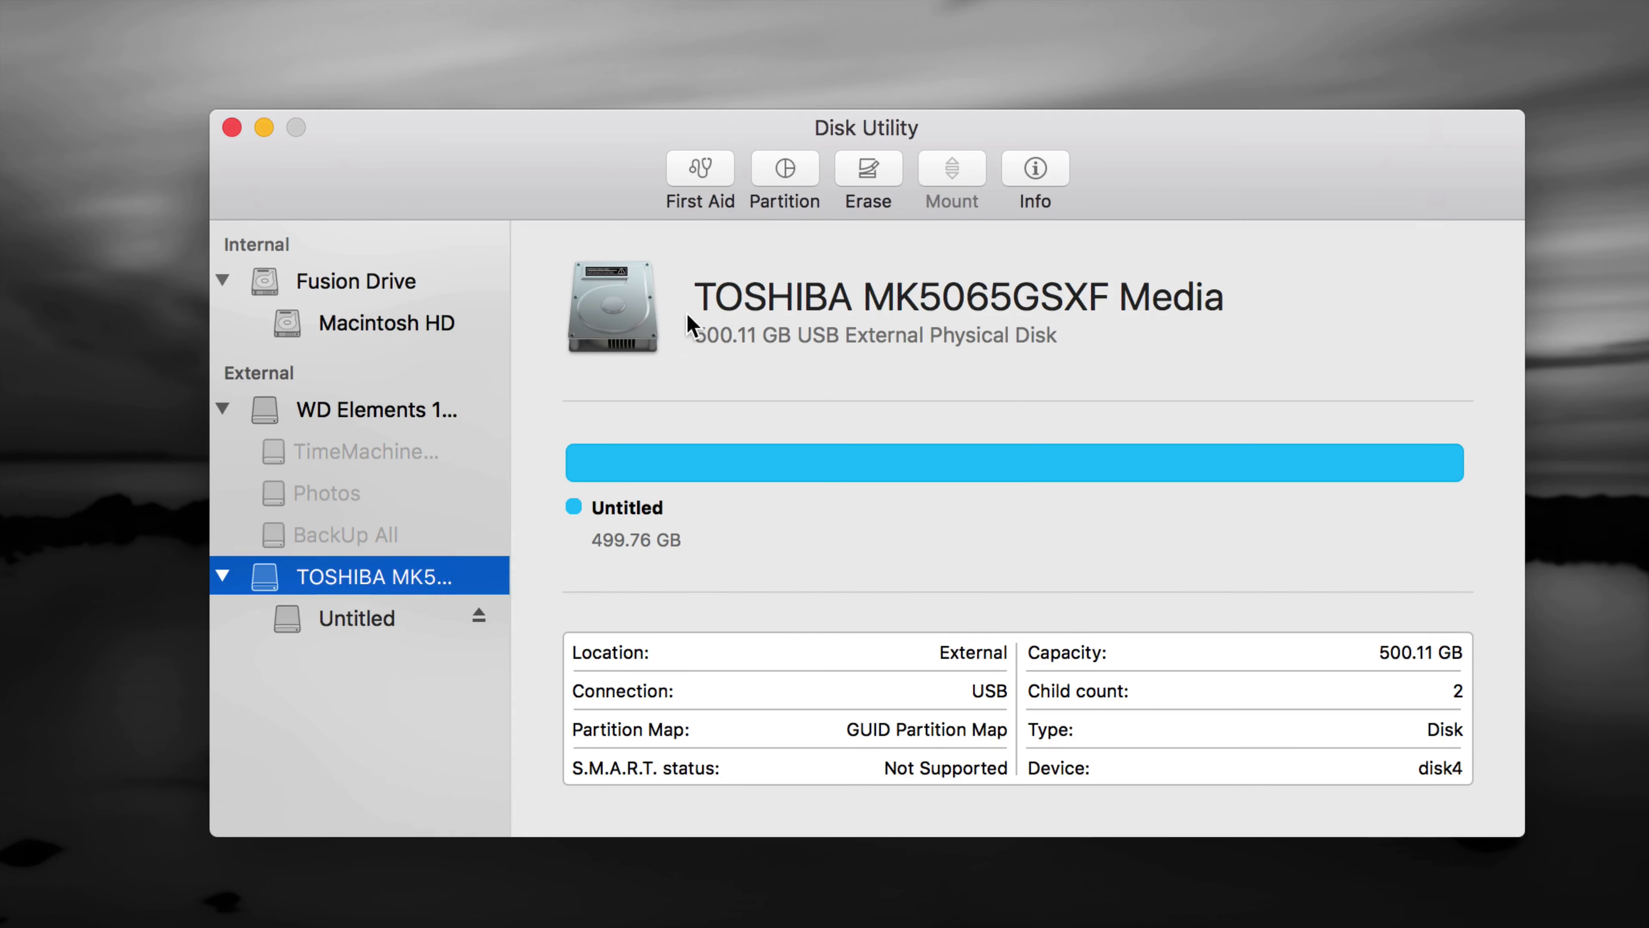
pyautogui.click(868, 173)
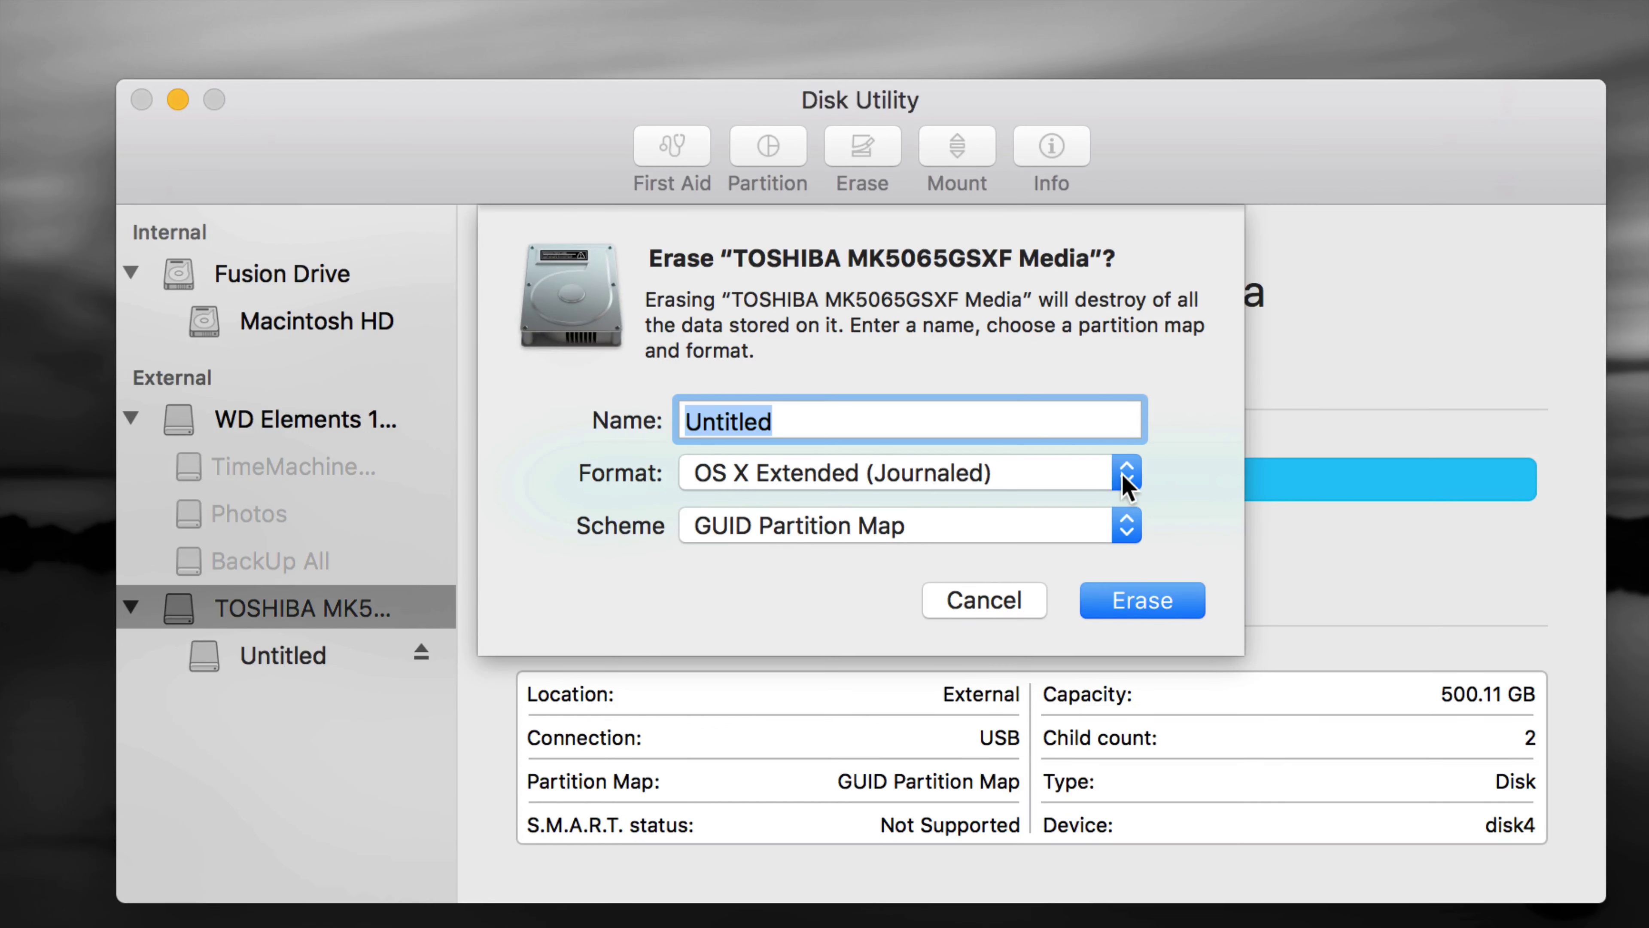
pyautogui.click(1121, 474)
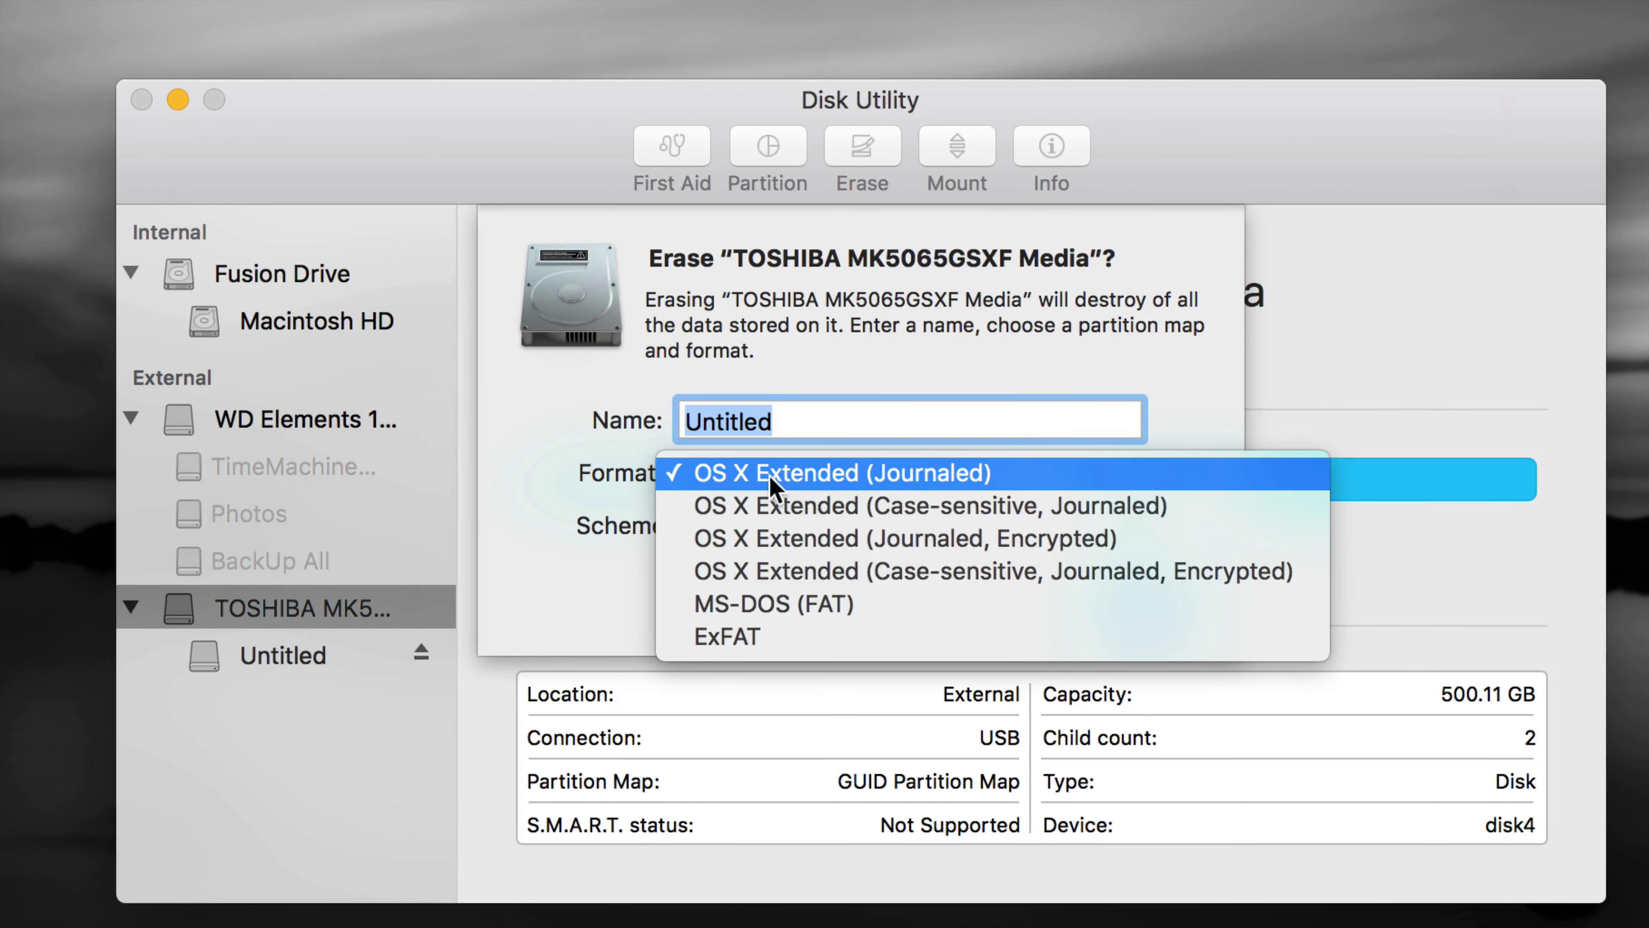
pyautogui.click(962, 479)
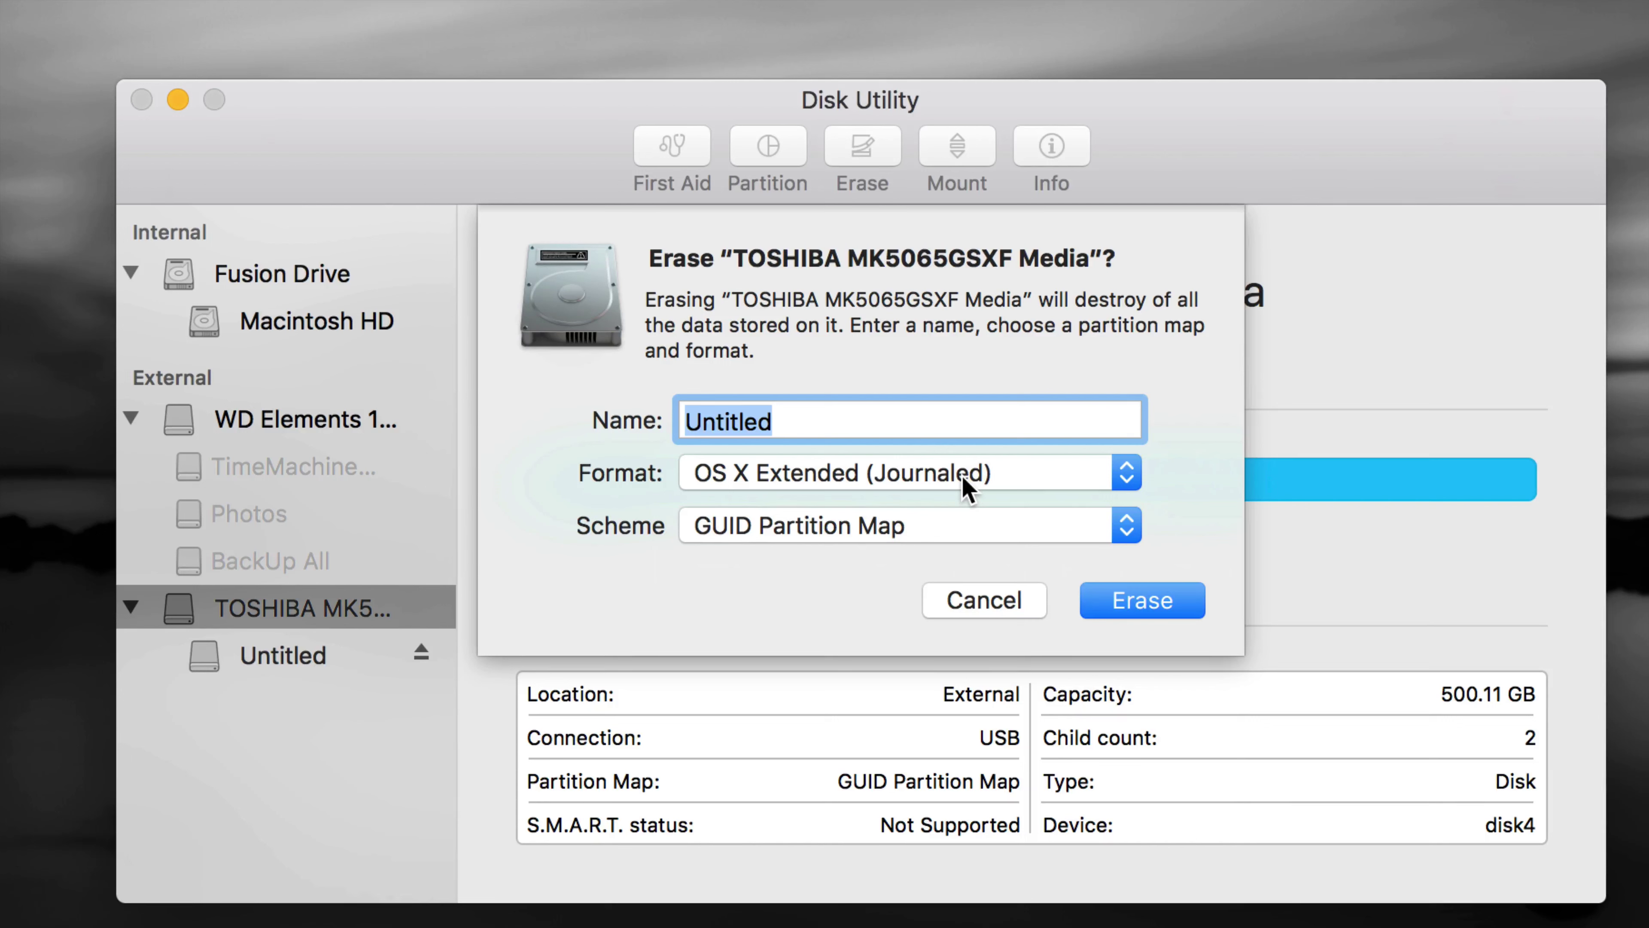
# Step: Try the ExFAT format in the erase settings and return to OS X Extended (Journaled)
pyautogui.click(960, 473)
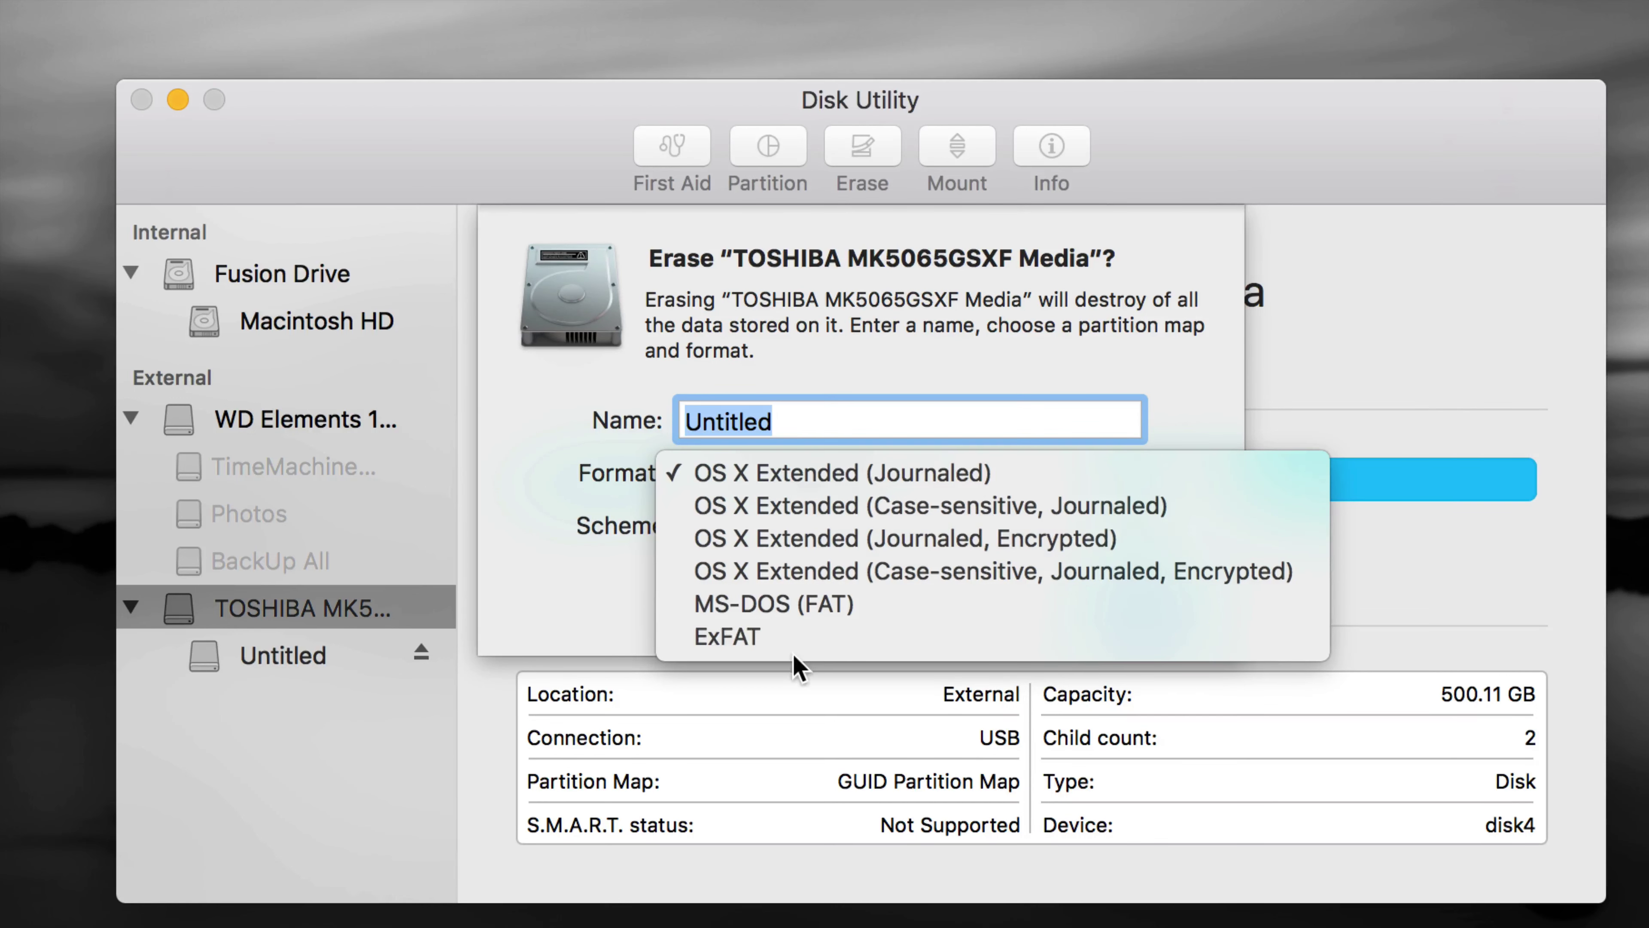
pyautogui.click(748, 643)
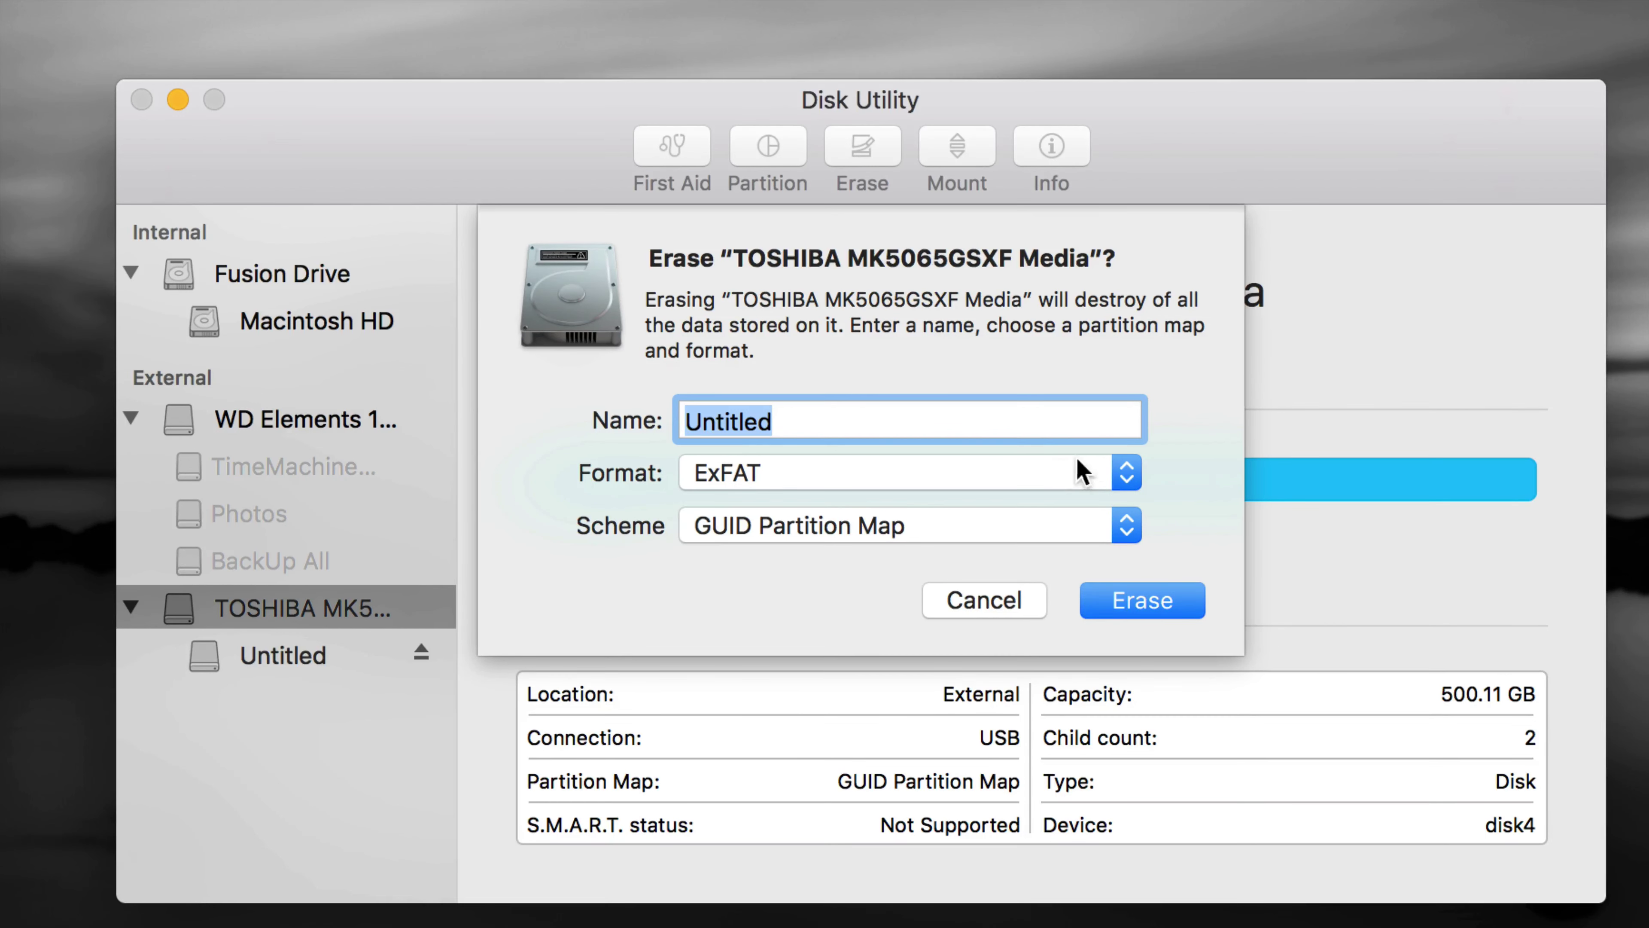
pyautogui.click(1126, 473)
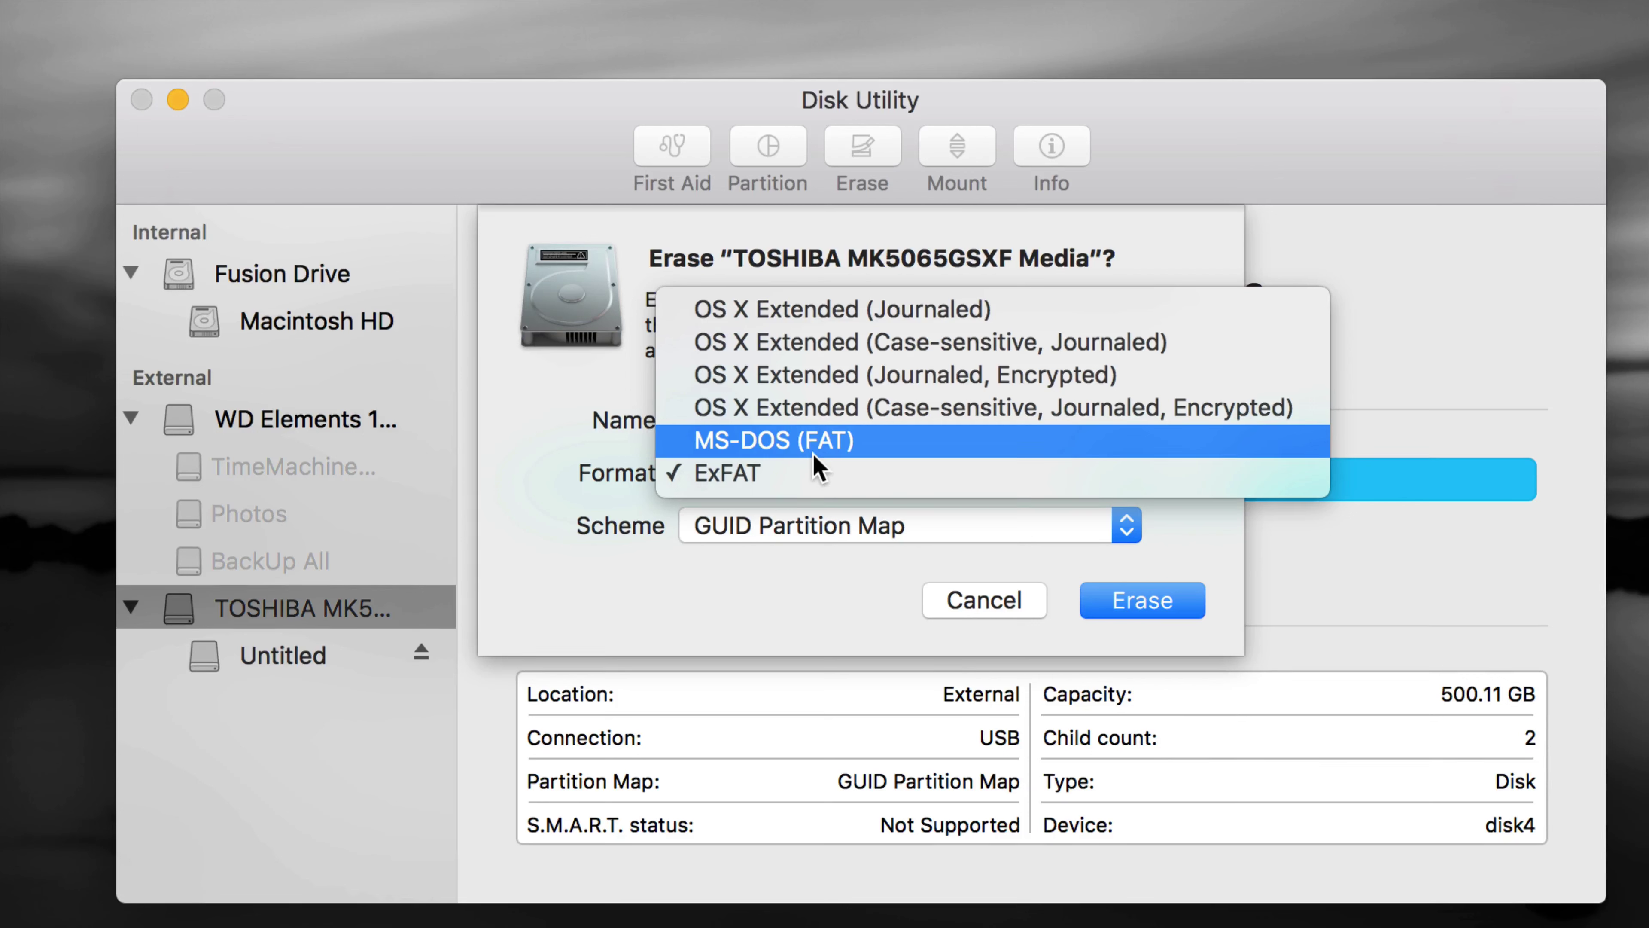
pyautogui.click(837, 317)
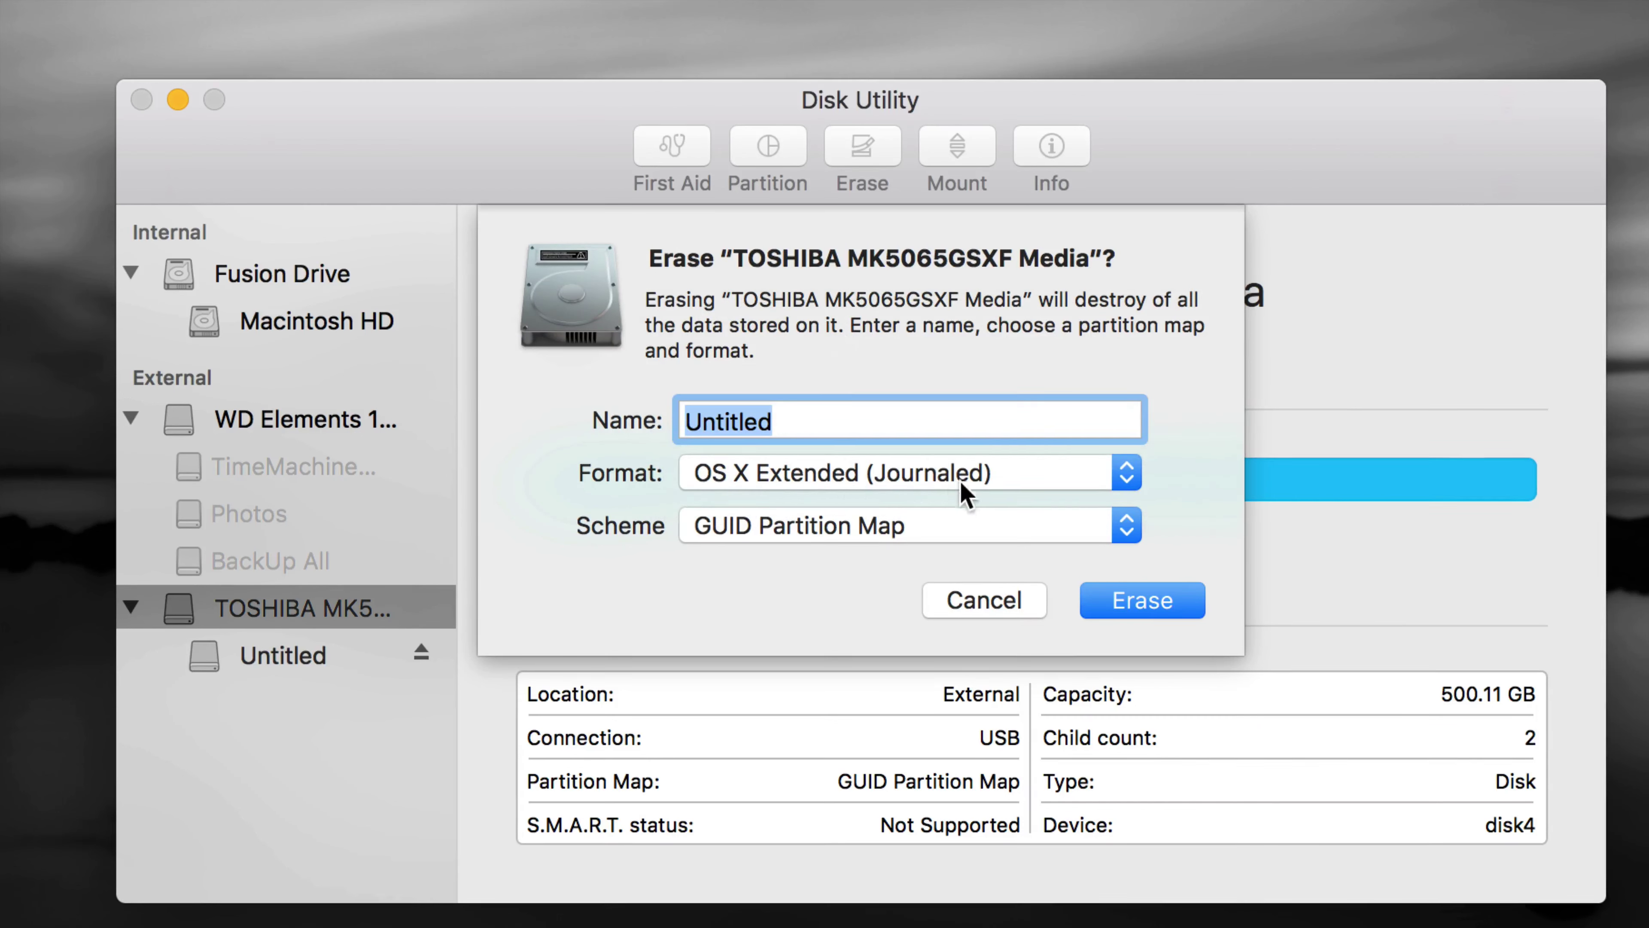
# Step: Erase the TOSHIBA disk with these settings, show the process details and close the finished report
pyautogui.click(1152, 603)
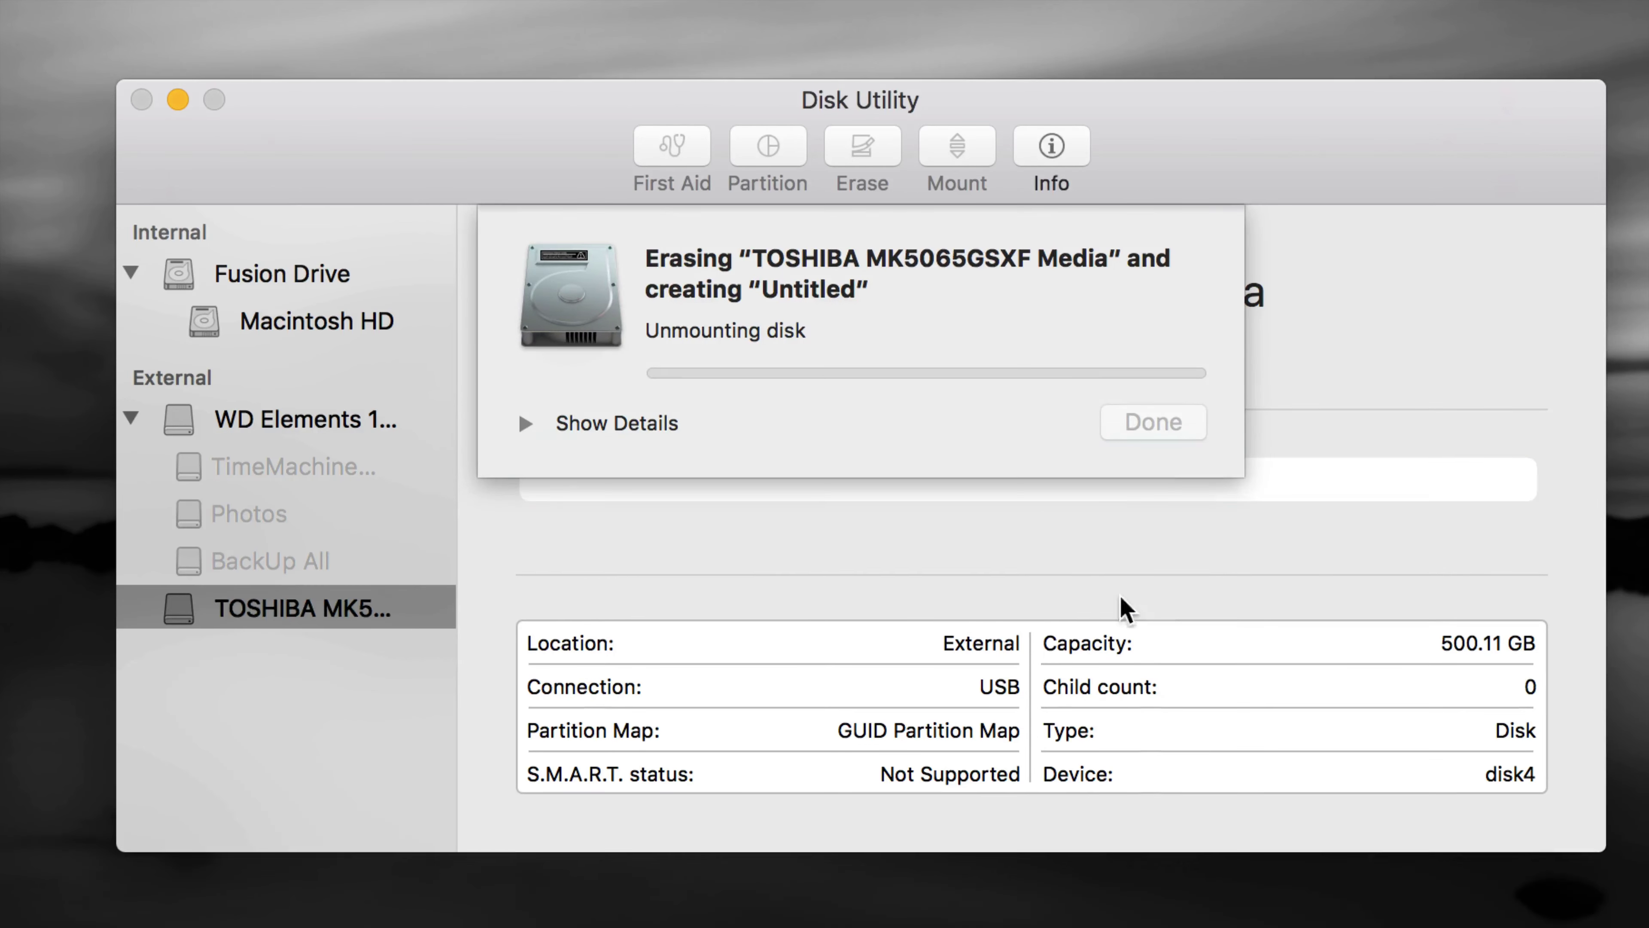
pyautogui.click(542, 449)
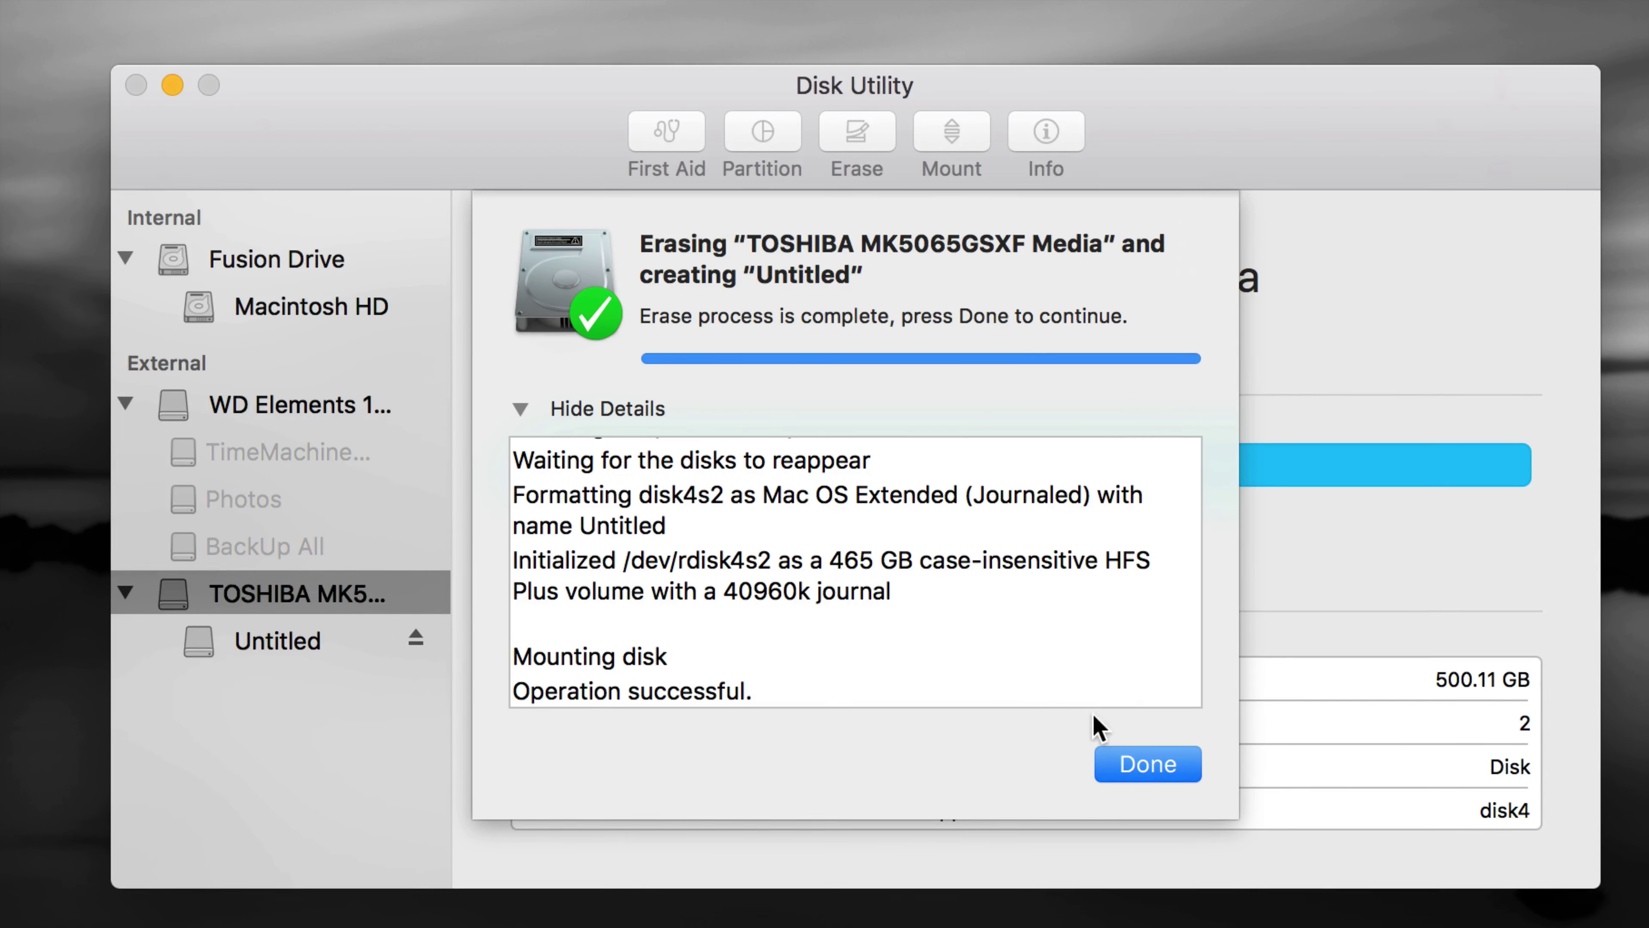
pyautogui.click(1132, 773)
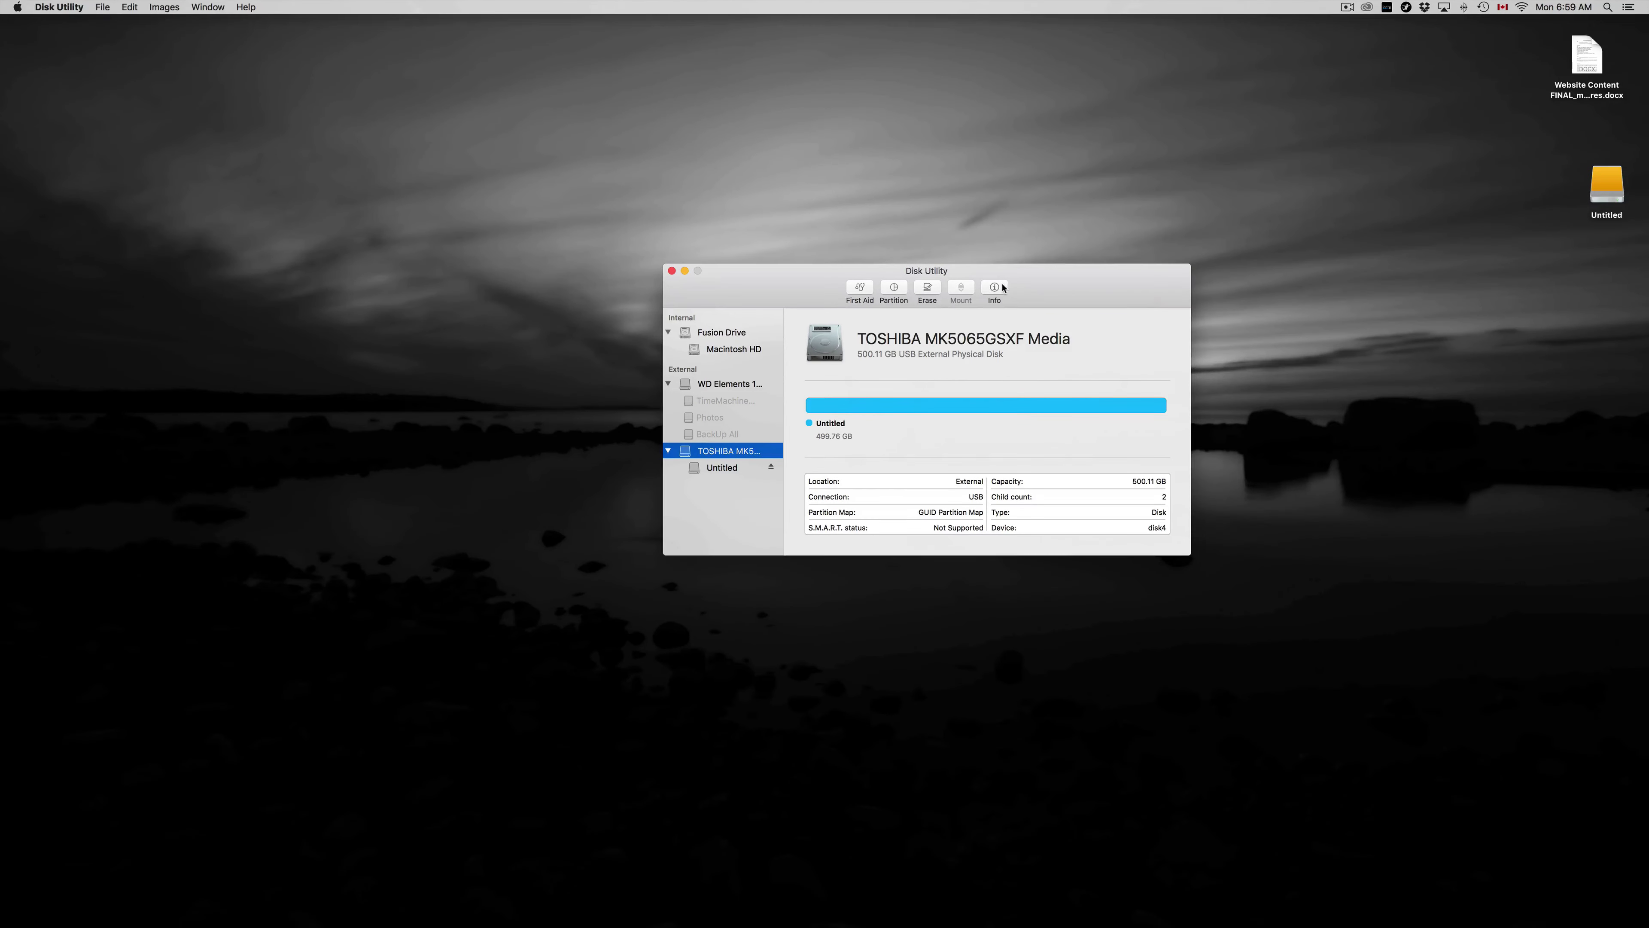
# Step: Reposition the Disk Utility window and place the Untitled drive icon beside it on the desktop
pyautogui.moveTo(1040, 286); pyautogui.dragTo(922, 193)
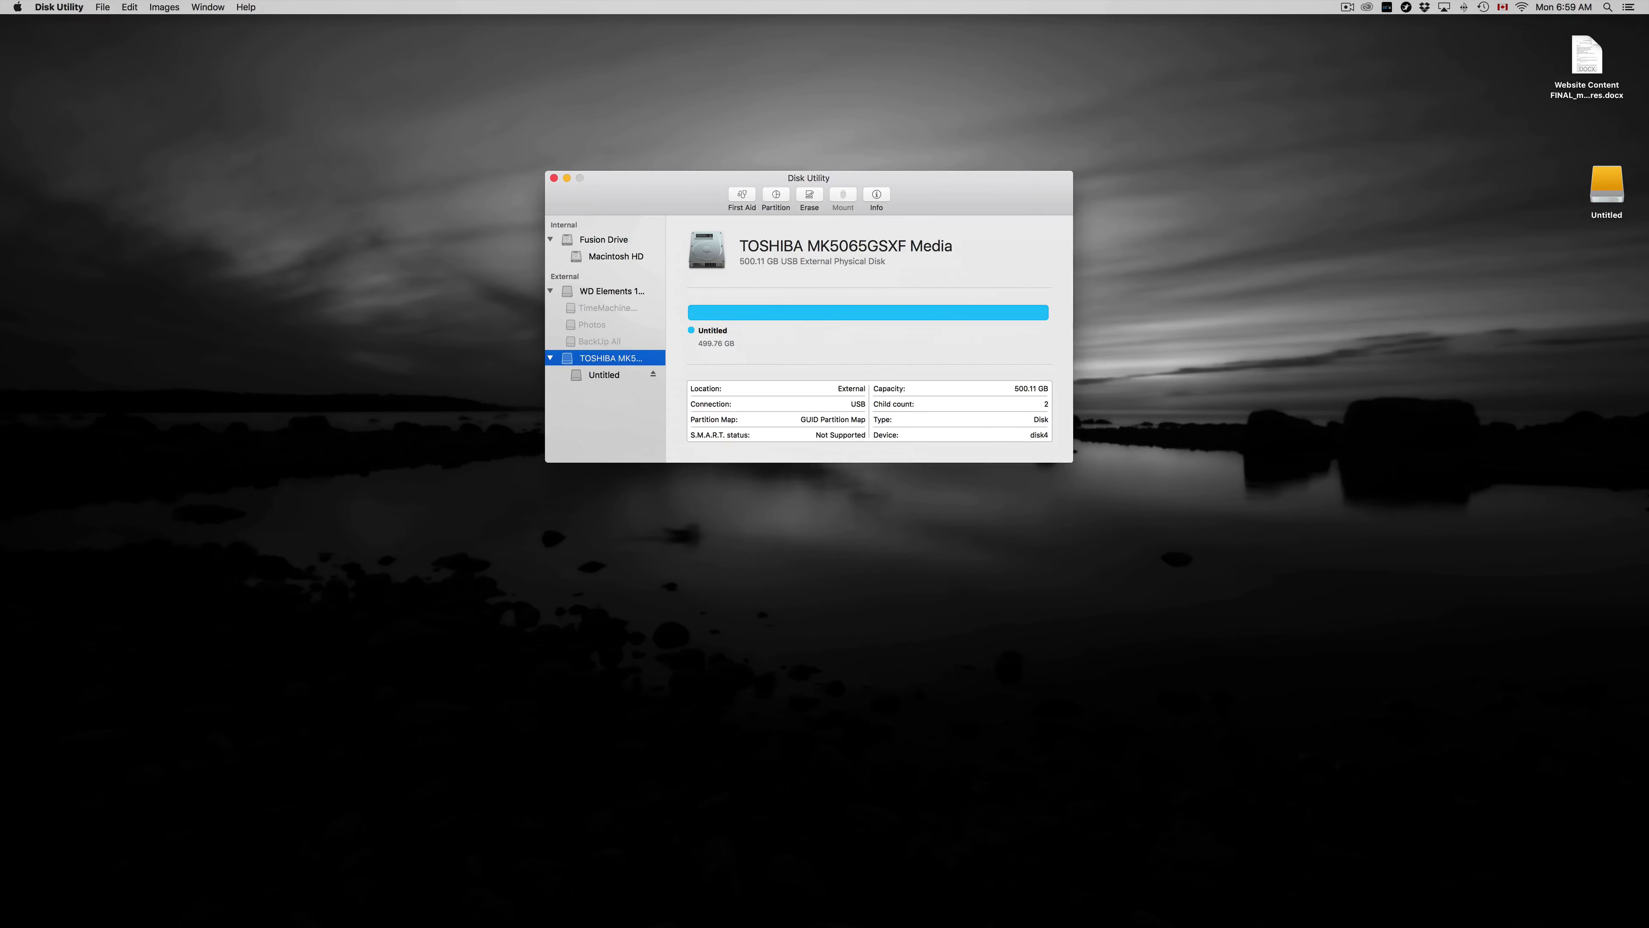
pyautogui.click(1615, 196)
pyautogui.moveTo(1614, 197); pyautogui.dragTo(1173, 213)
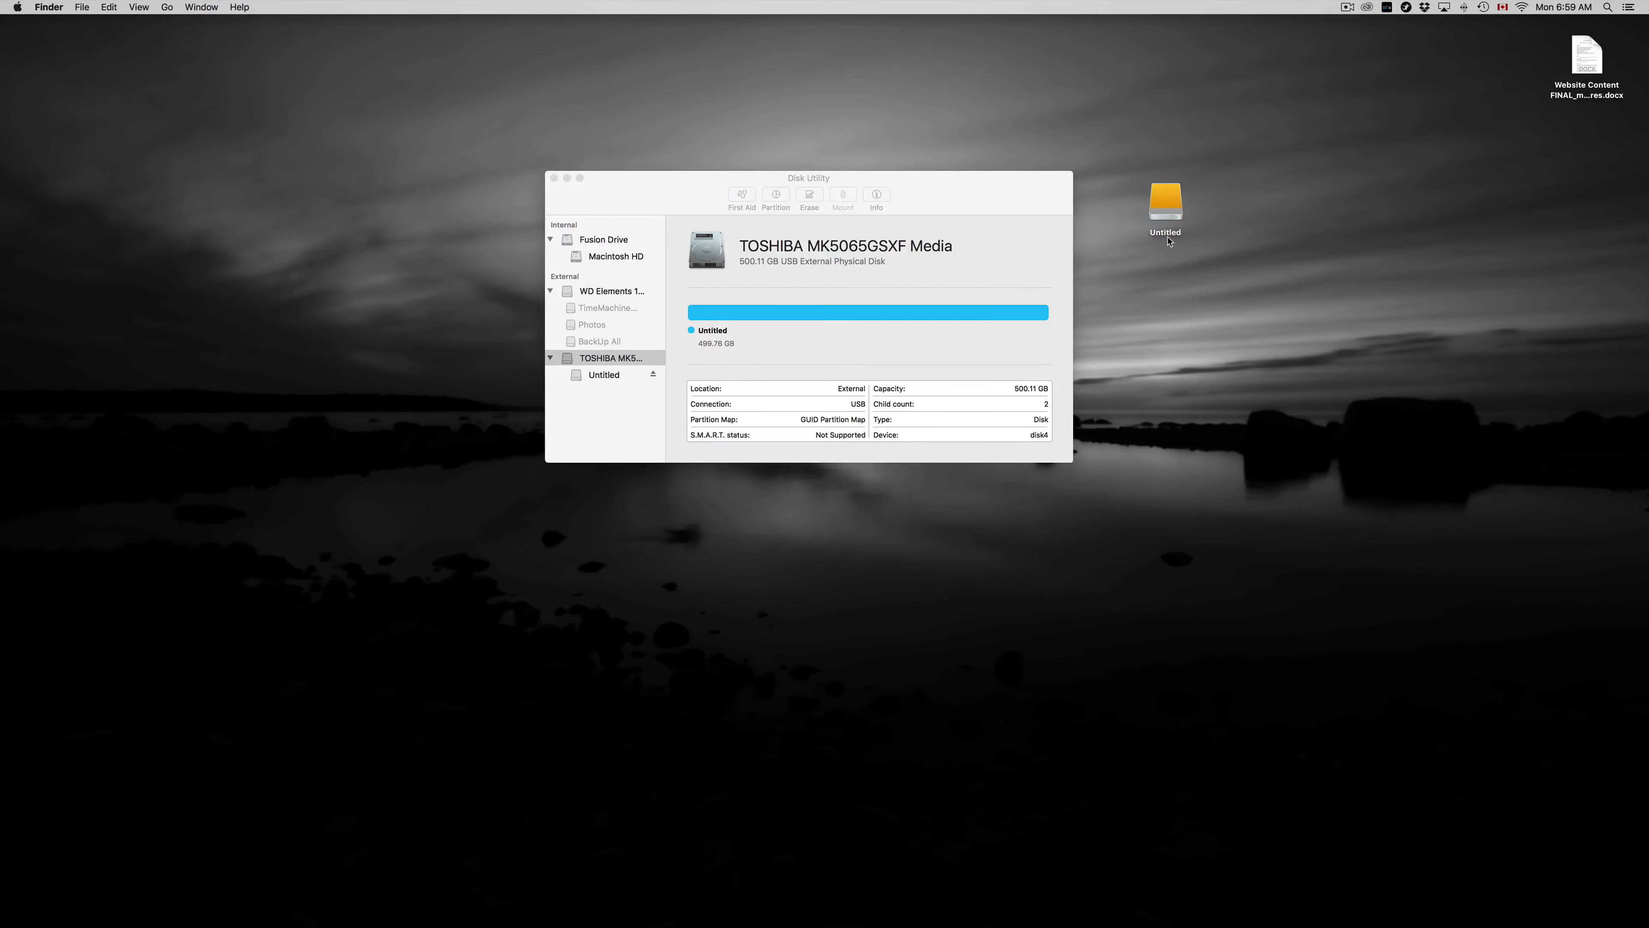
pyautogui.click(1167, 238)
pyautogui.click(1245, 307)
pyautogui.click(1175, 238)
pyautogui.click(1175, 235)
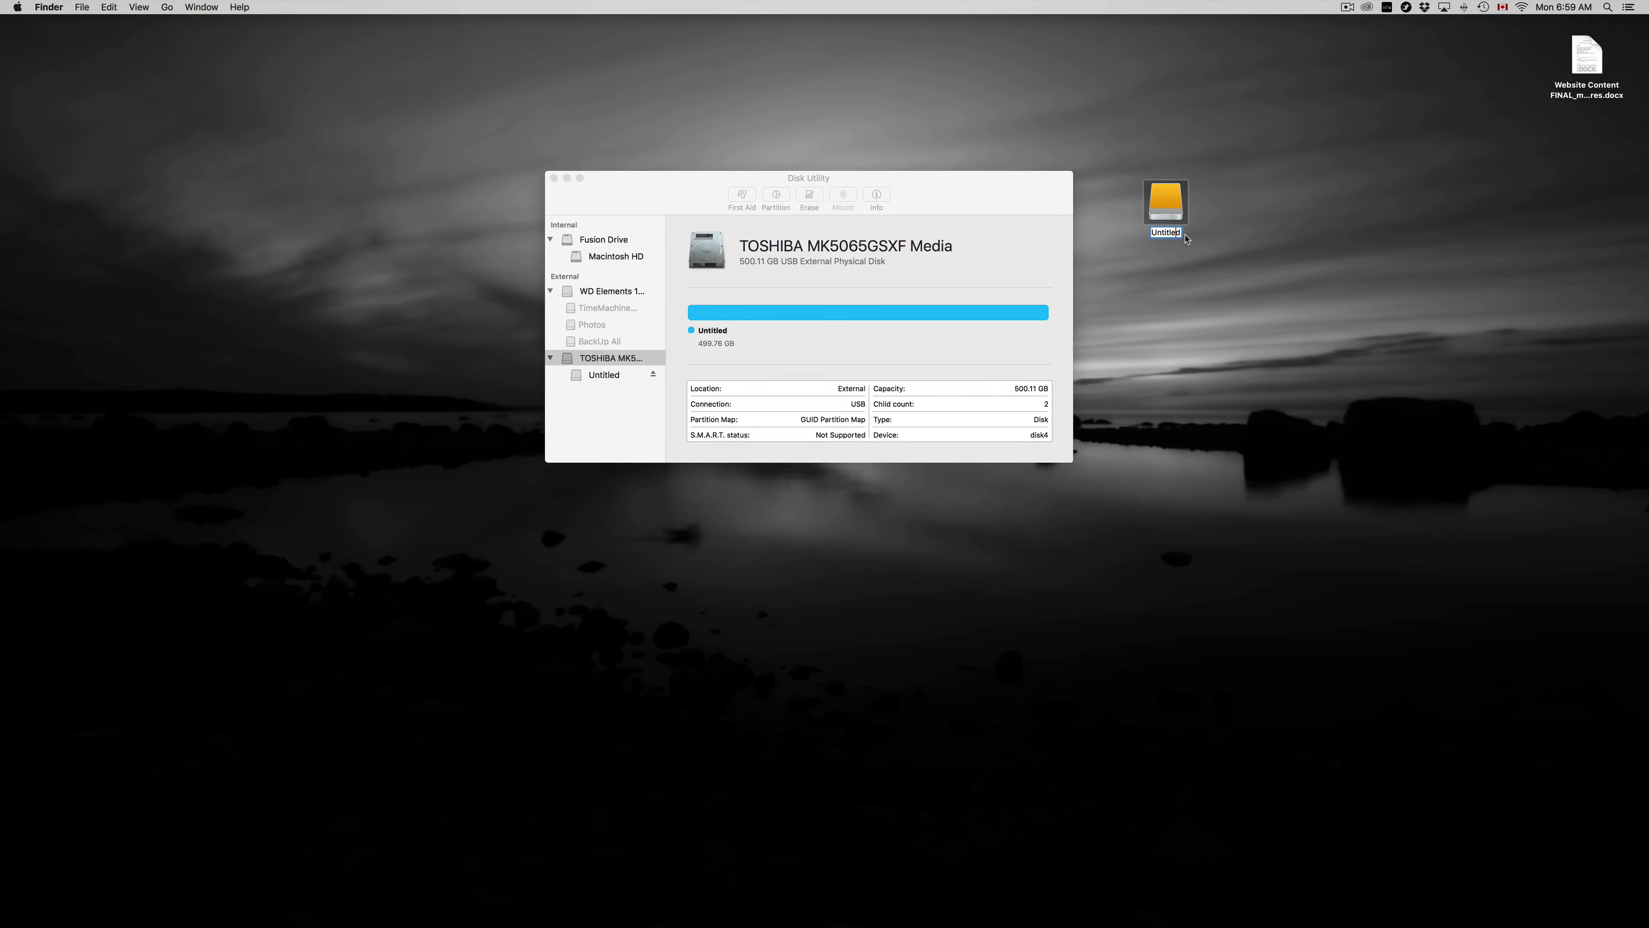
pyautogui.click(1199, 289)
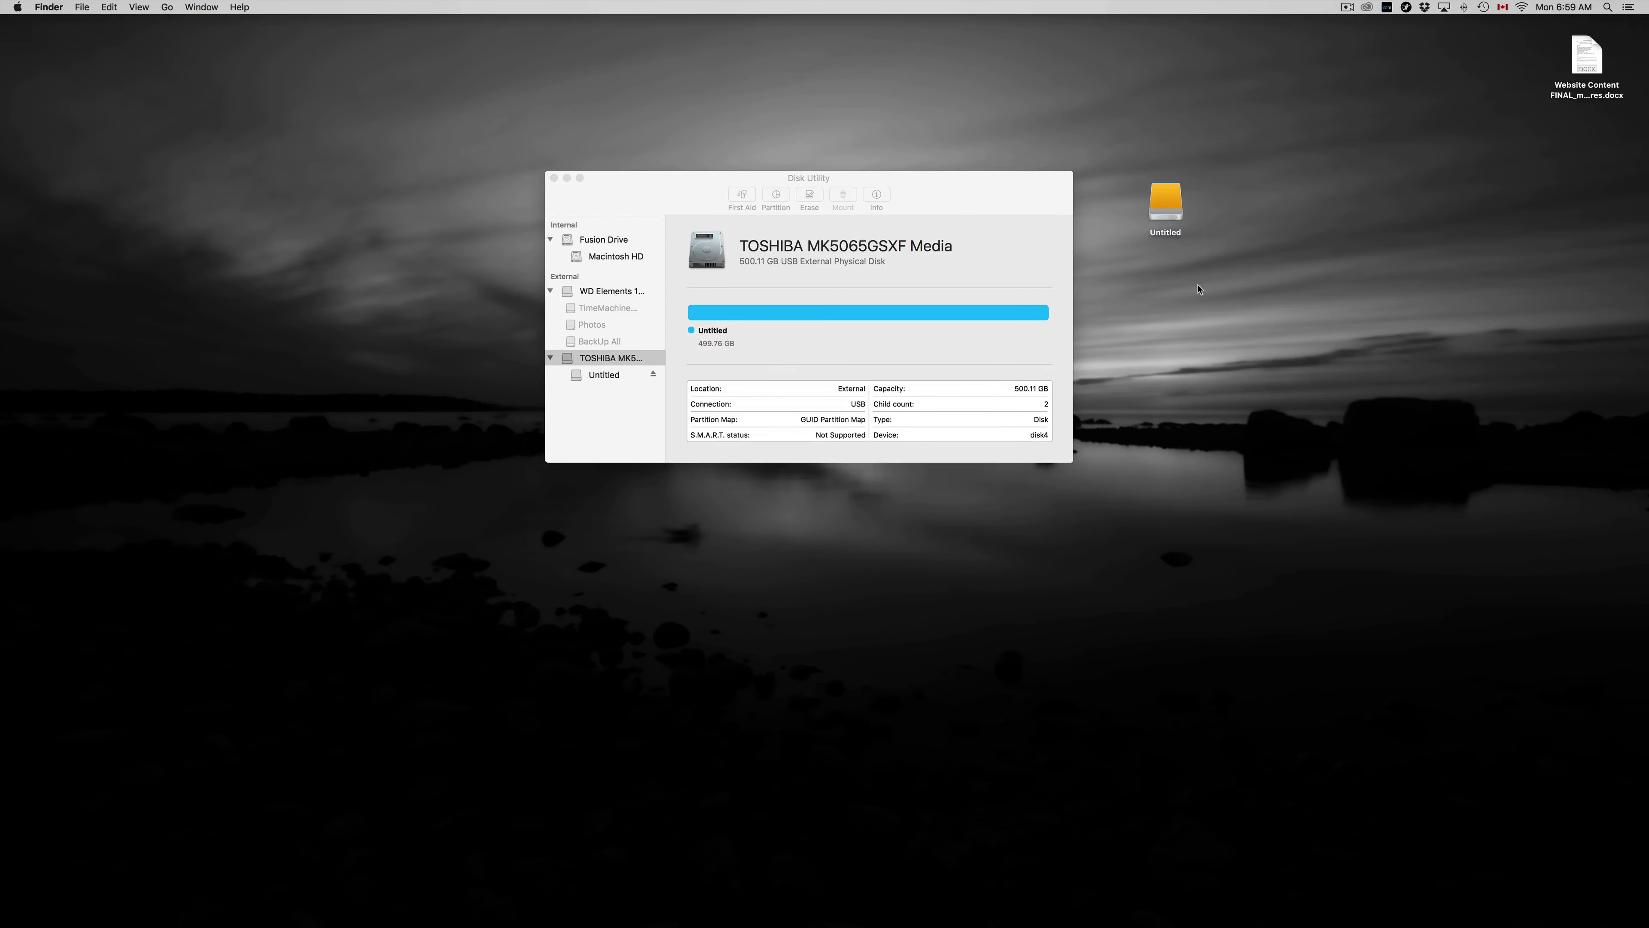
# Step: Open the Untitled drive in Finder to examine its contents, and close the drive window
pyautogui.click(1176, 215)
pyautogui.doubleClick(1176, 215)
pyautogui.moveTo(655, 195); pyautogui.dragTo(1164, 428)
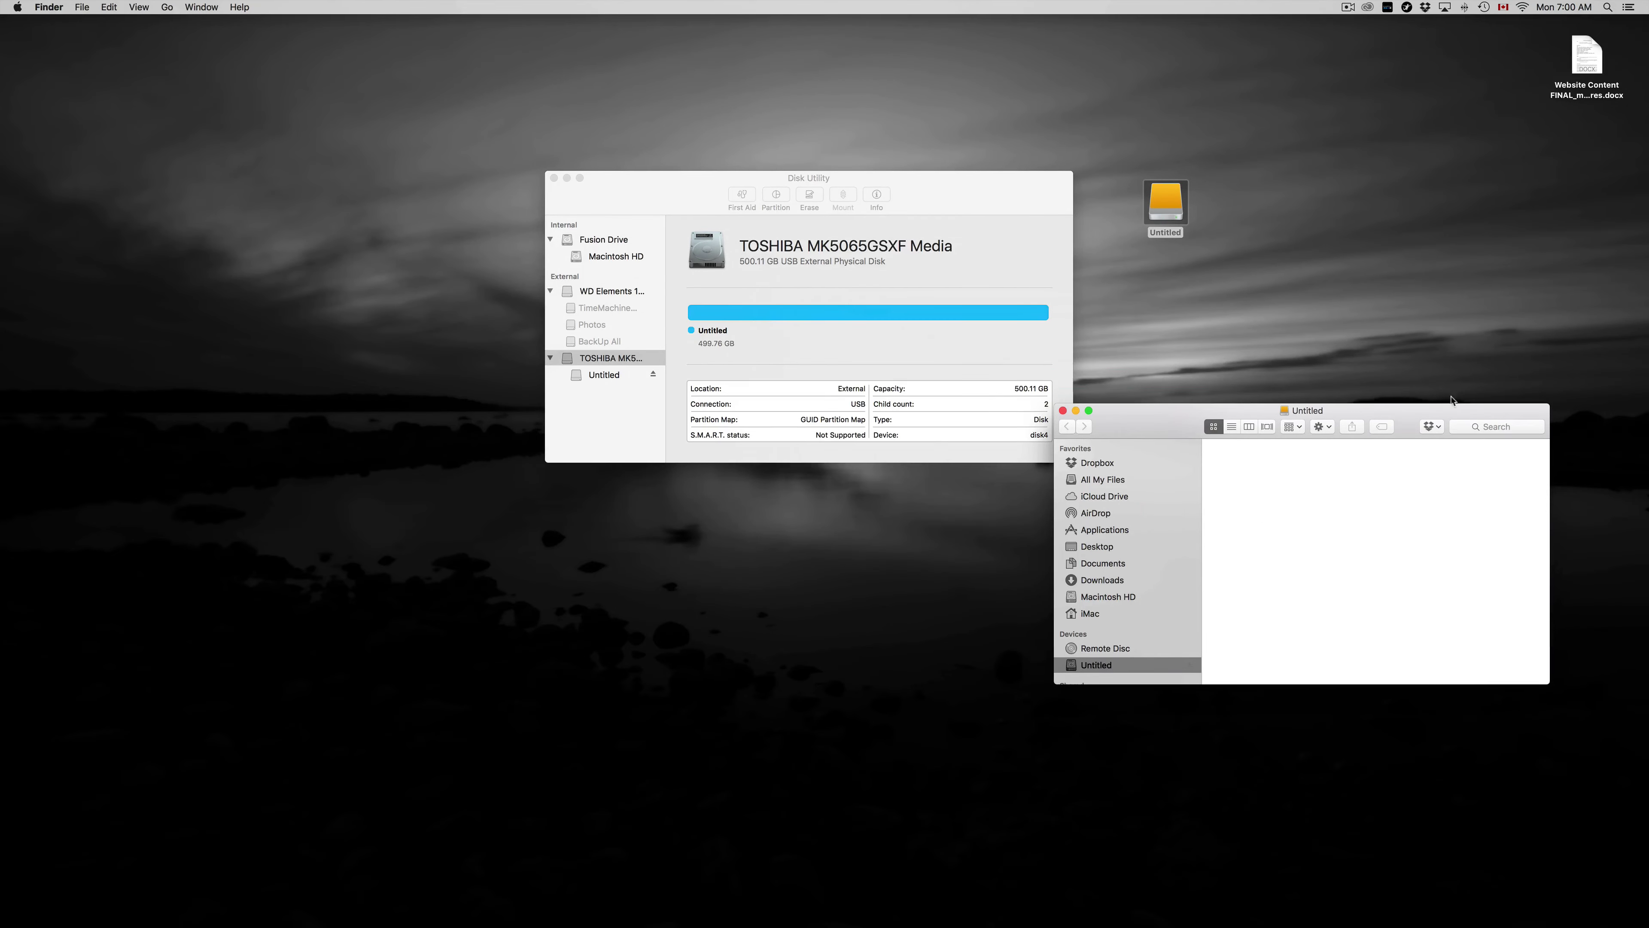
pyautogui.moveTo(1564, 67)
pyautogui.mouseDown()
pyautogui.moveTo(1235, 518)
pyautogui.moveTo(1357, 289)
pyautogui.moveTo(1522, 68)
pyautogui.moveTo(1561, 64)
pyautogui.mouseUp()
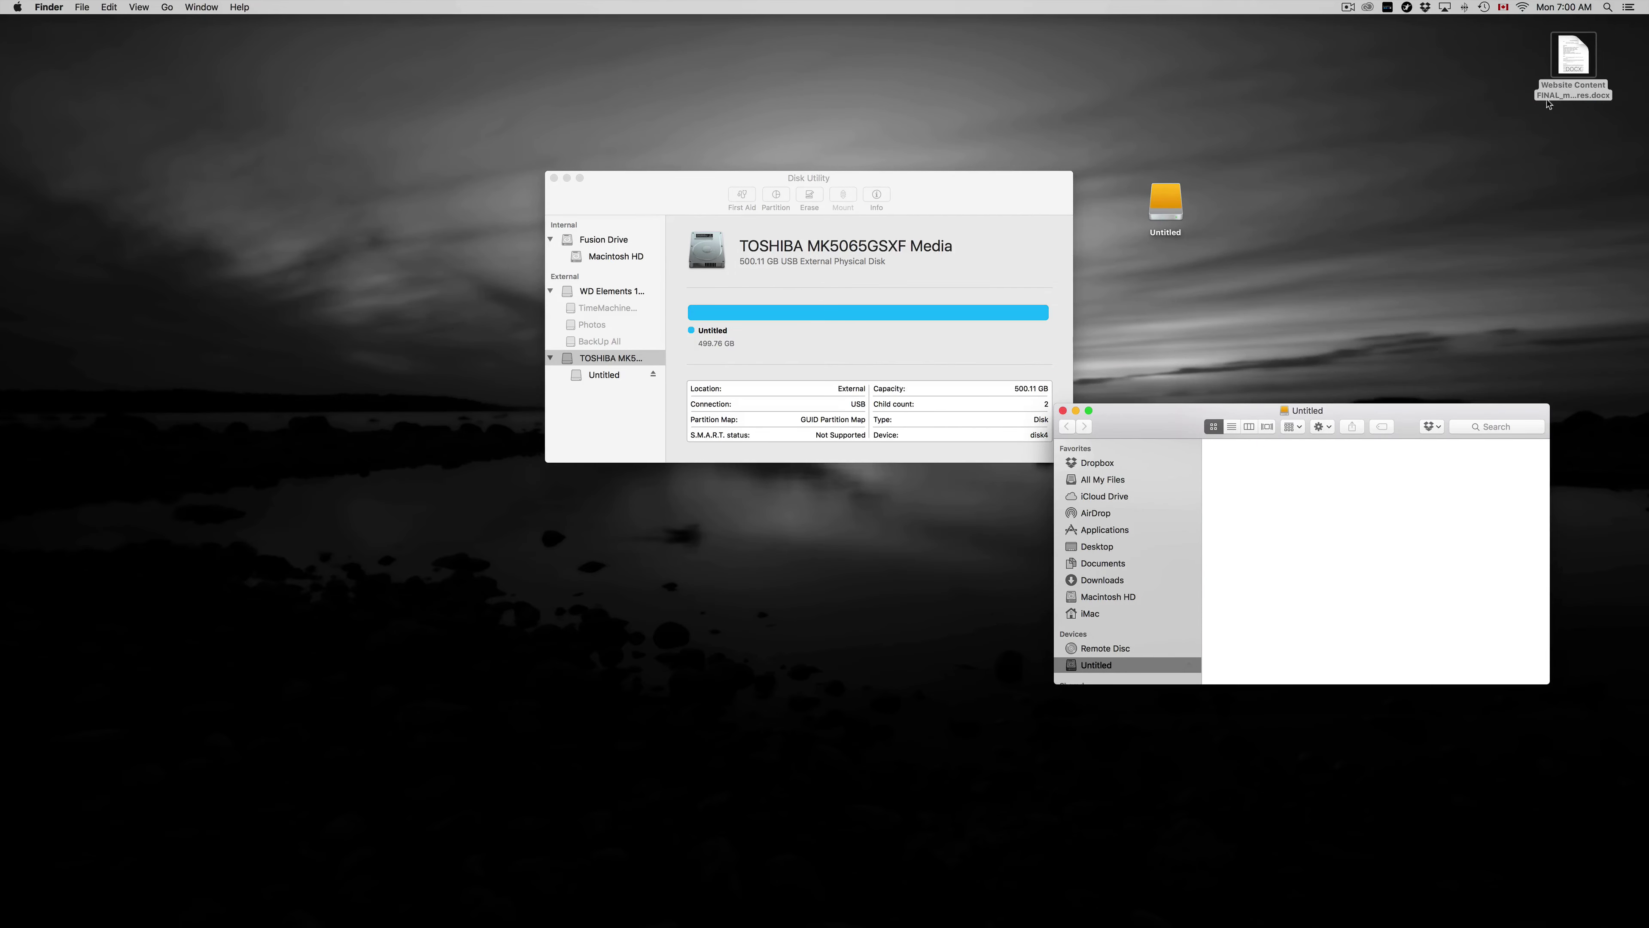
pyautogui.moveTo(1399, 414); pyautogui.dragTo(1344, 388)
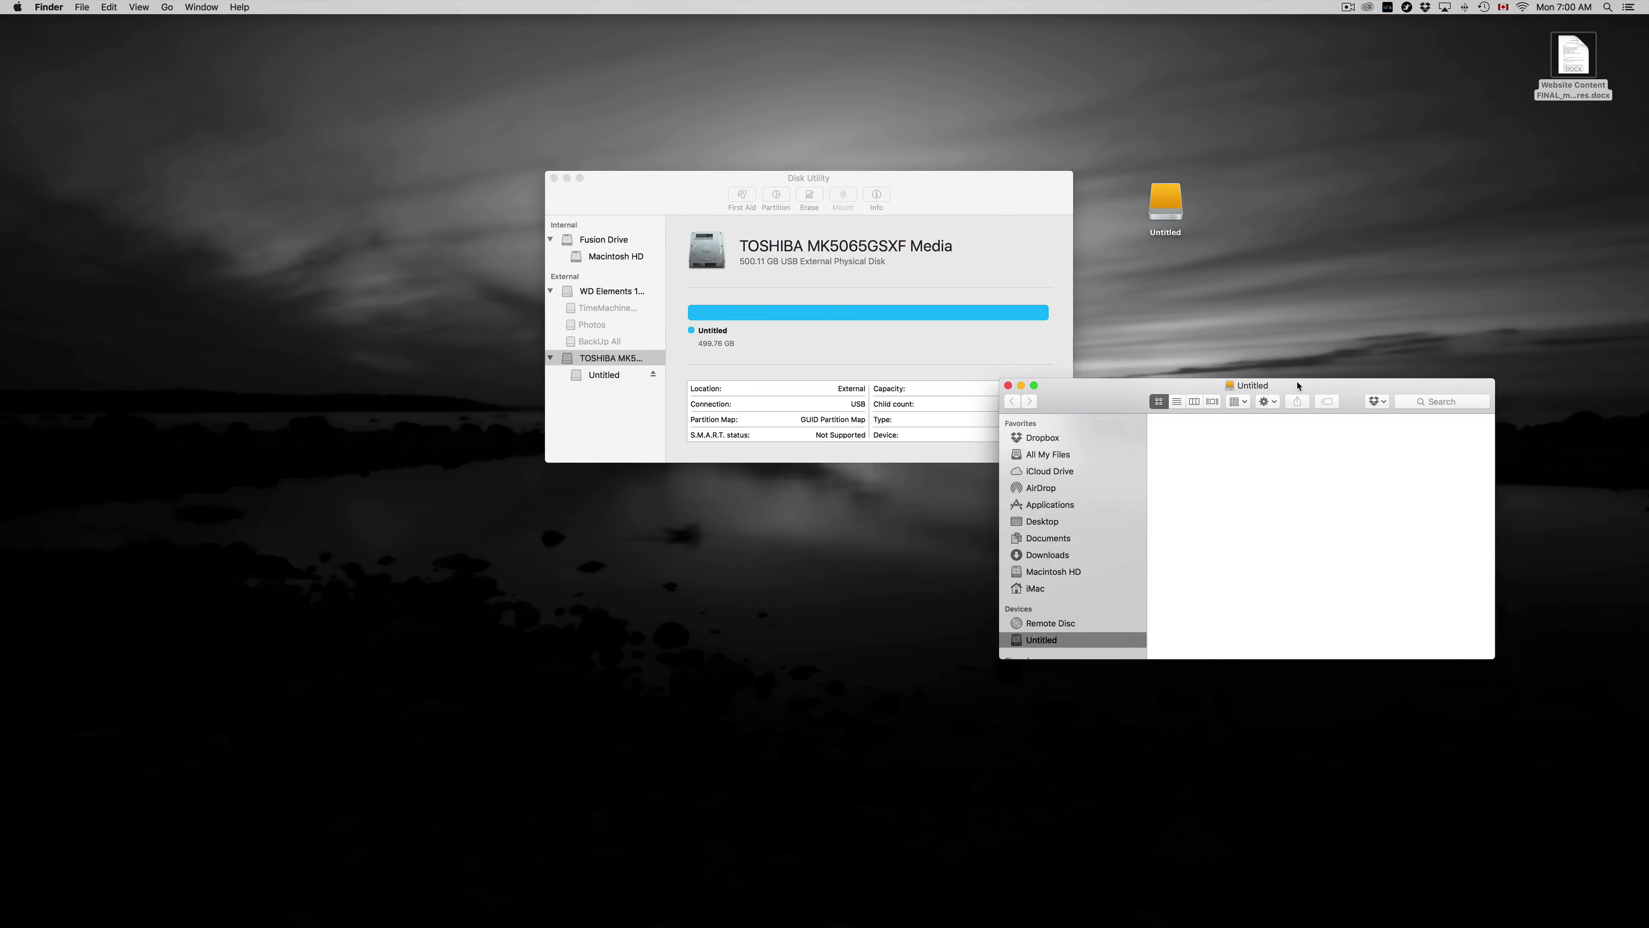
pyautogui.moveTo(1164, 389); pyautogui.dragTo(1140, 473)
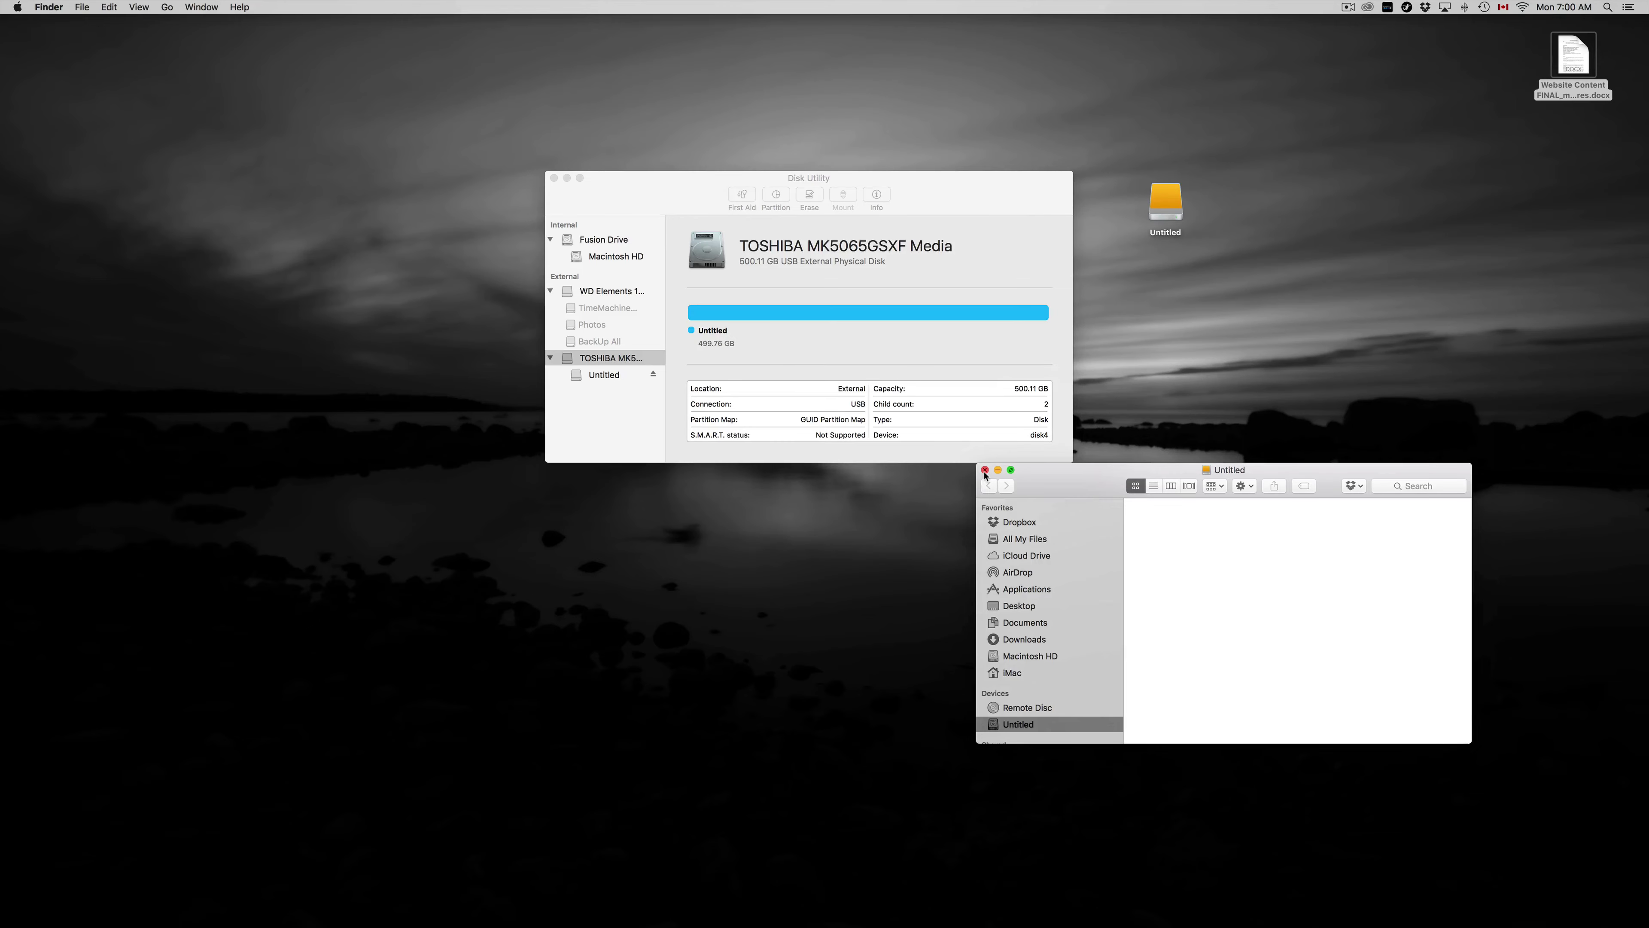
pyautogui.click(984, 470)
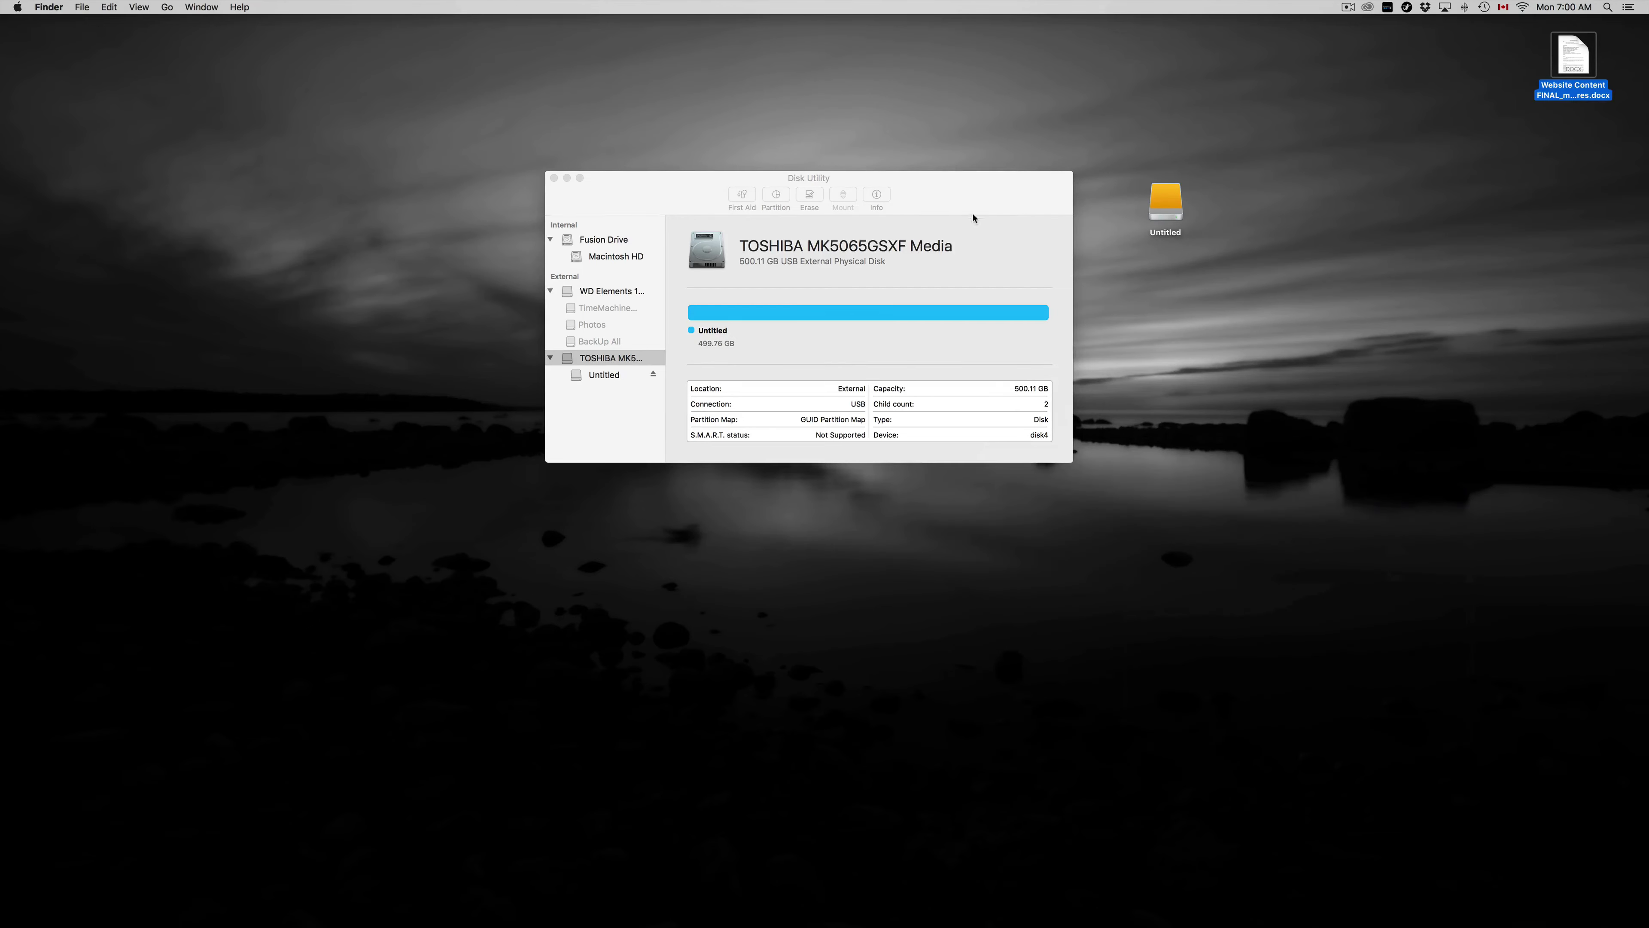
# Step: Add a second partition to the TOSHIBA MK5065GSXF Media layout and shrink the existing Untitled partition to about 120 GB
pyautogui.moveTo(949, 205); pyautogui.dragTo(1080, 313)
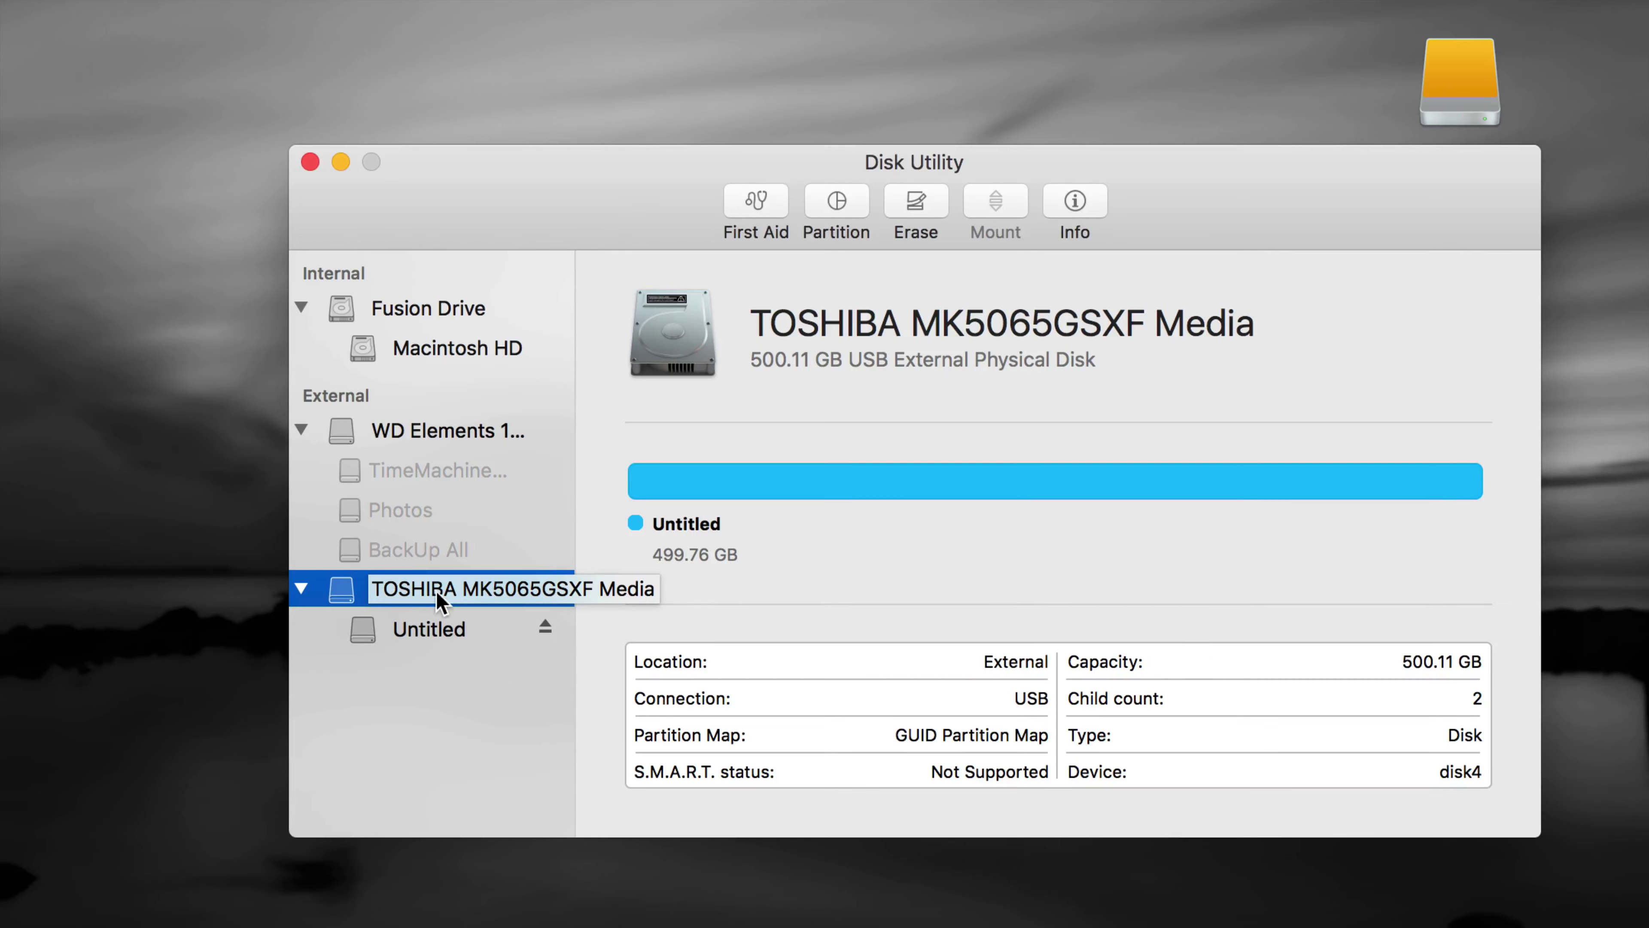
pyautogui.click(844, 203)
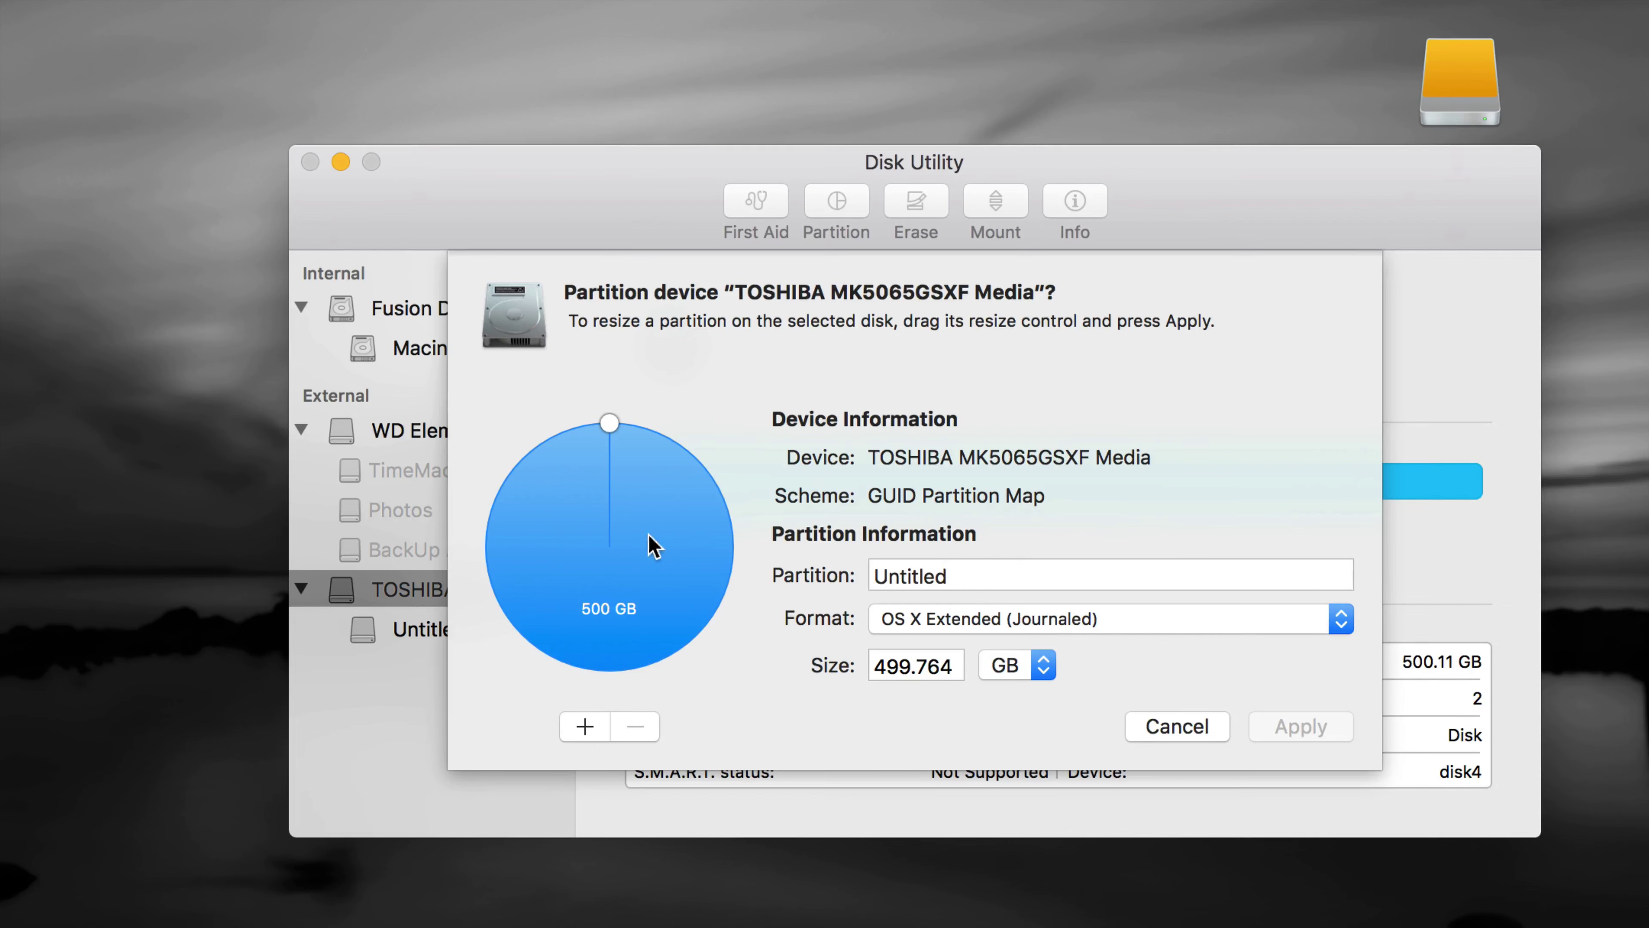
pyautogui.click(584, 727)
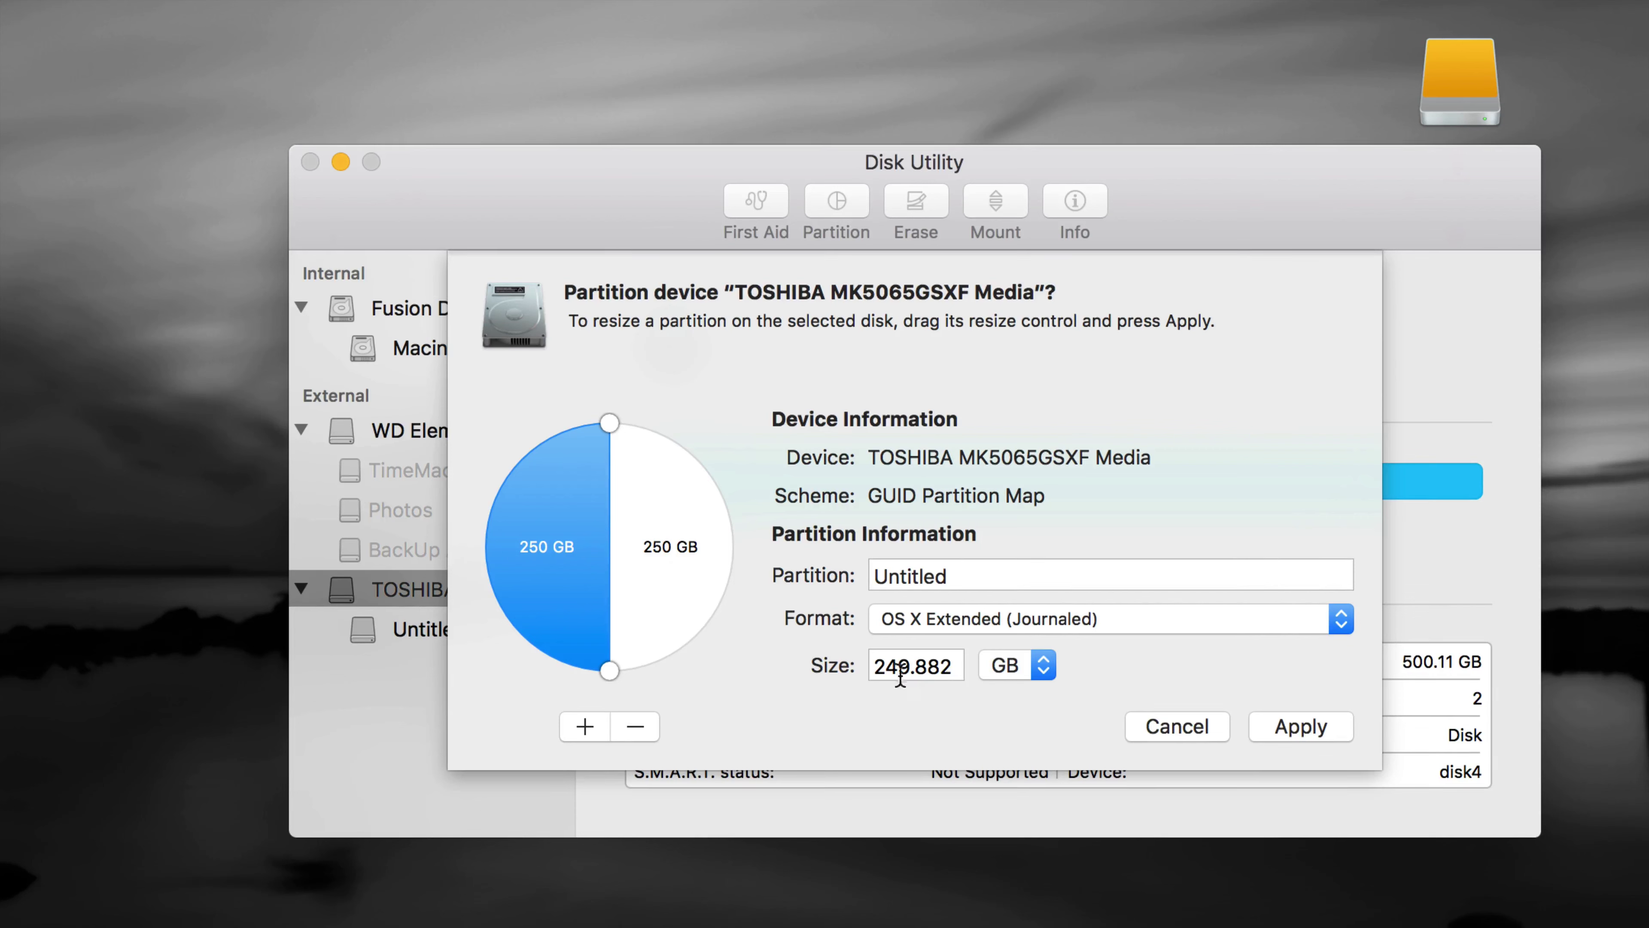
pyautogui.click(917, 665)
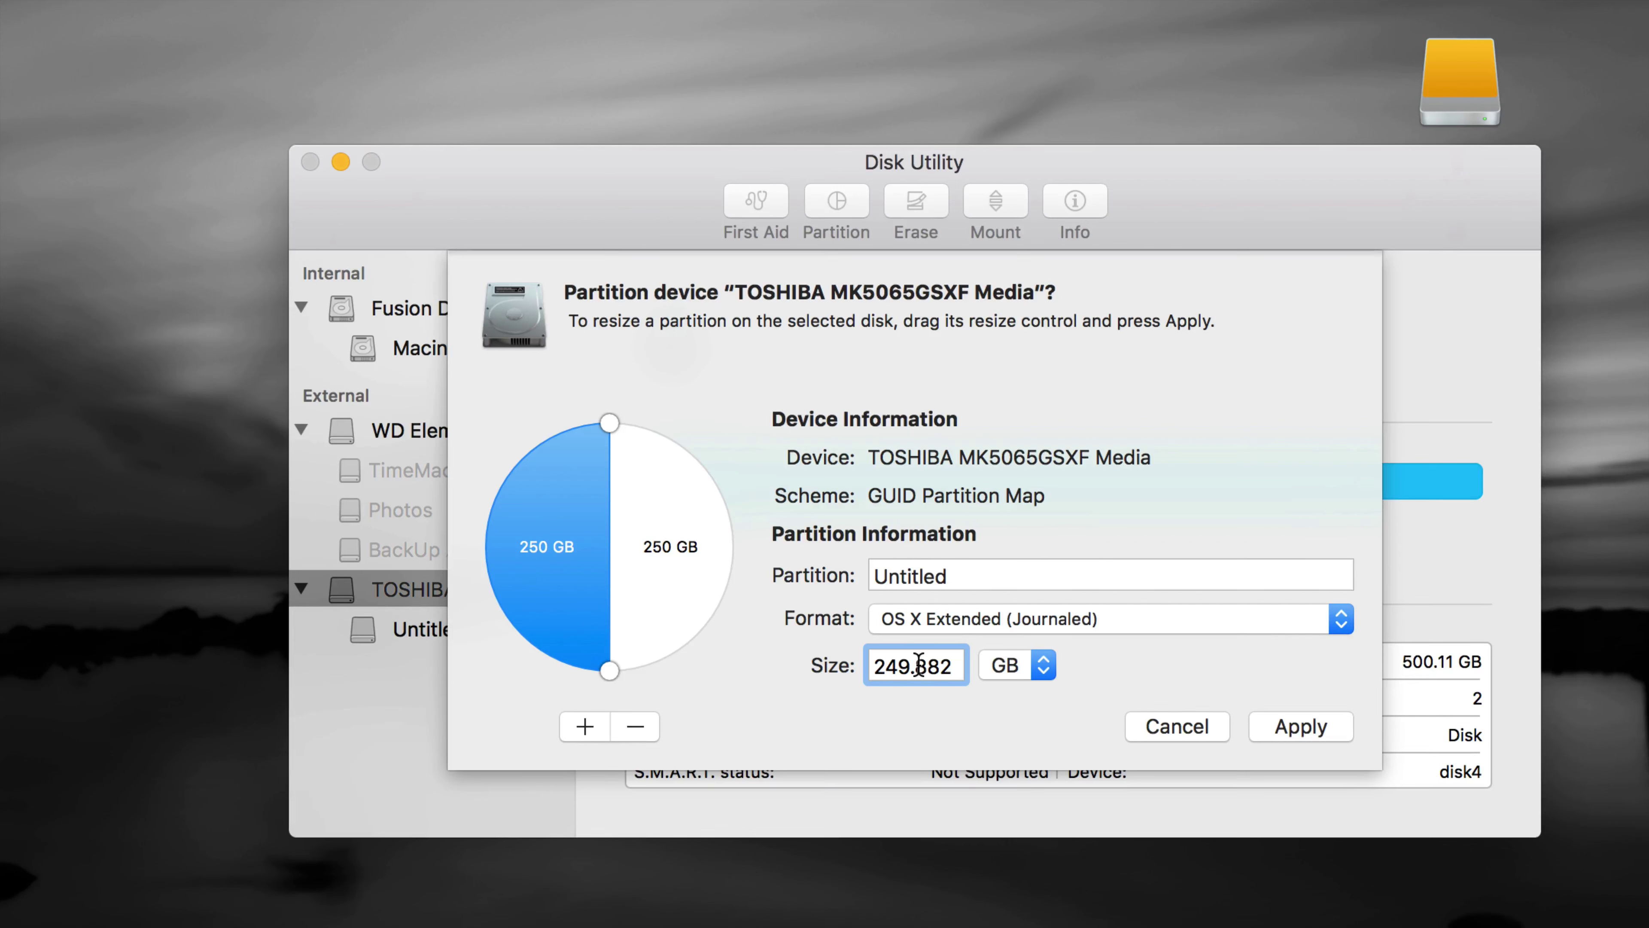
pyautogui.moveTo(607, 670); pyautogui.dragTo(529, 543)
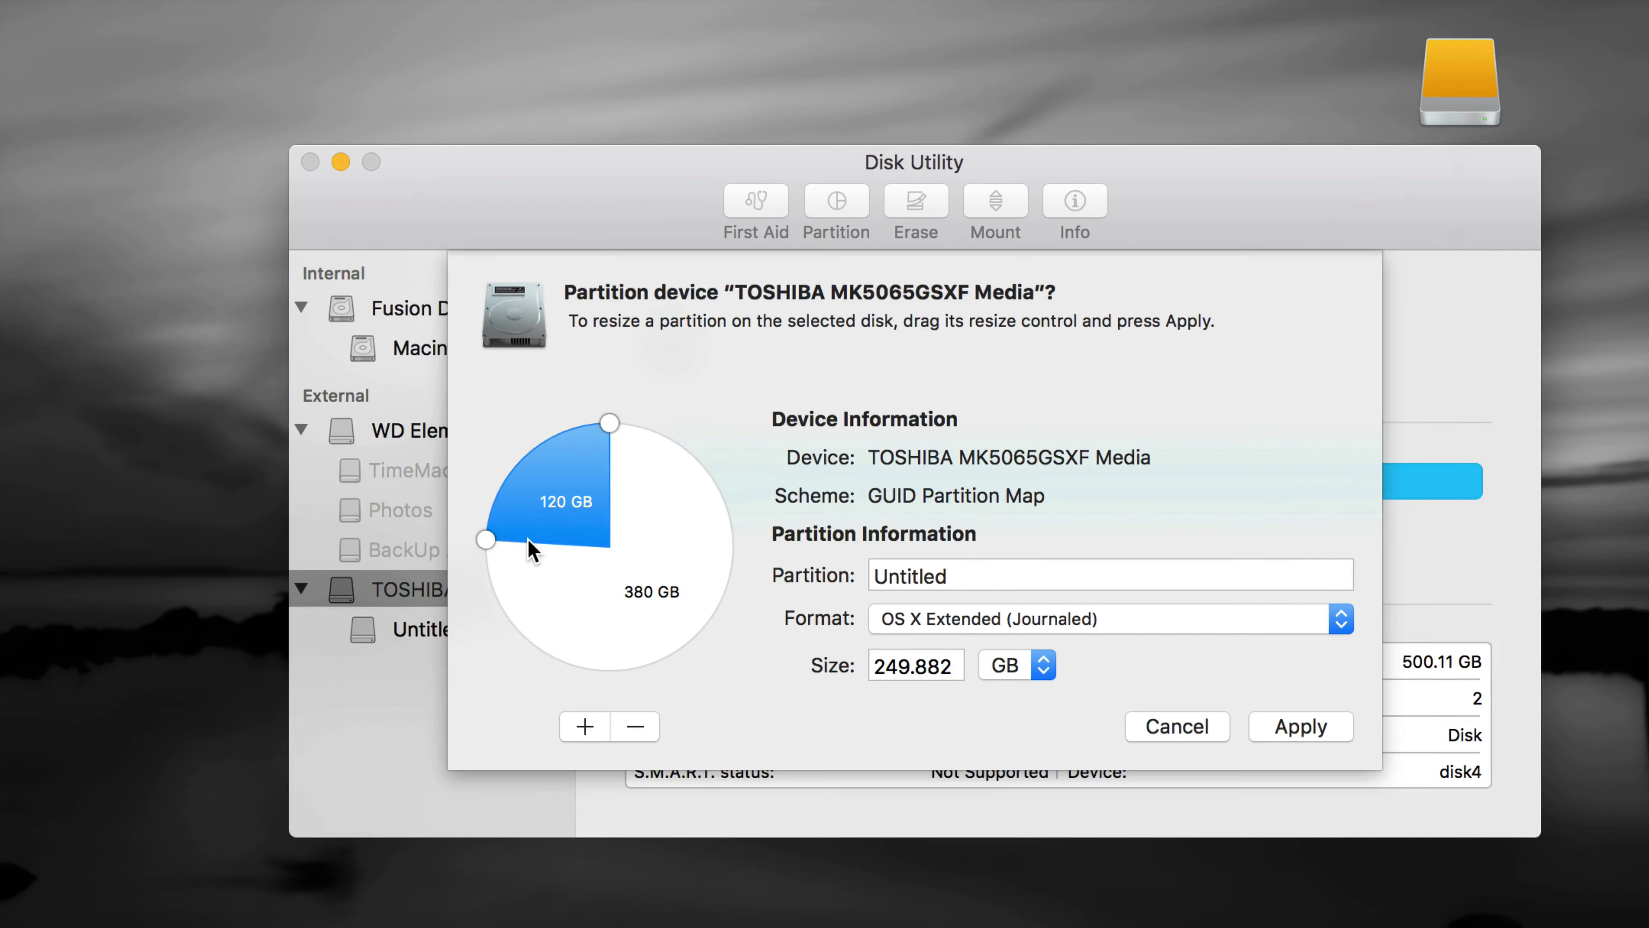
# Step: Keep the 380 GB partition as OS X Extended (Journaled) and set the 120 GB partition's format to ExFAT
pyautogui.moveTo(532, 549); pyautogui.dragTo(532, 551)
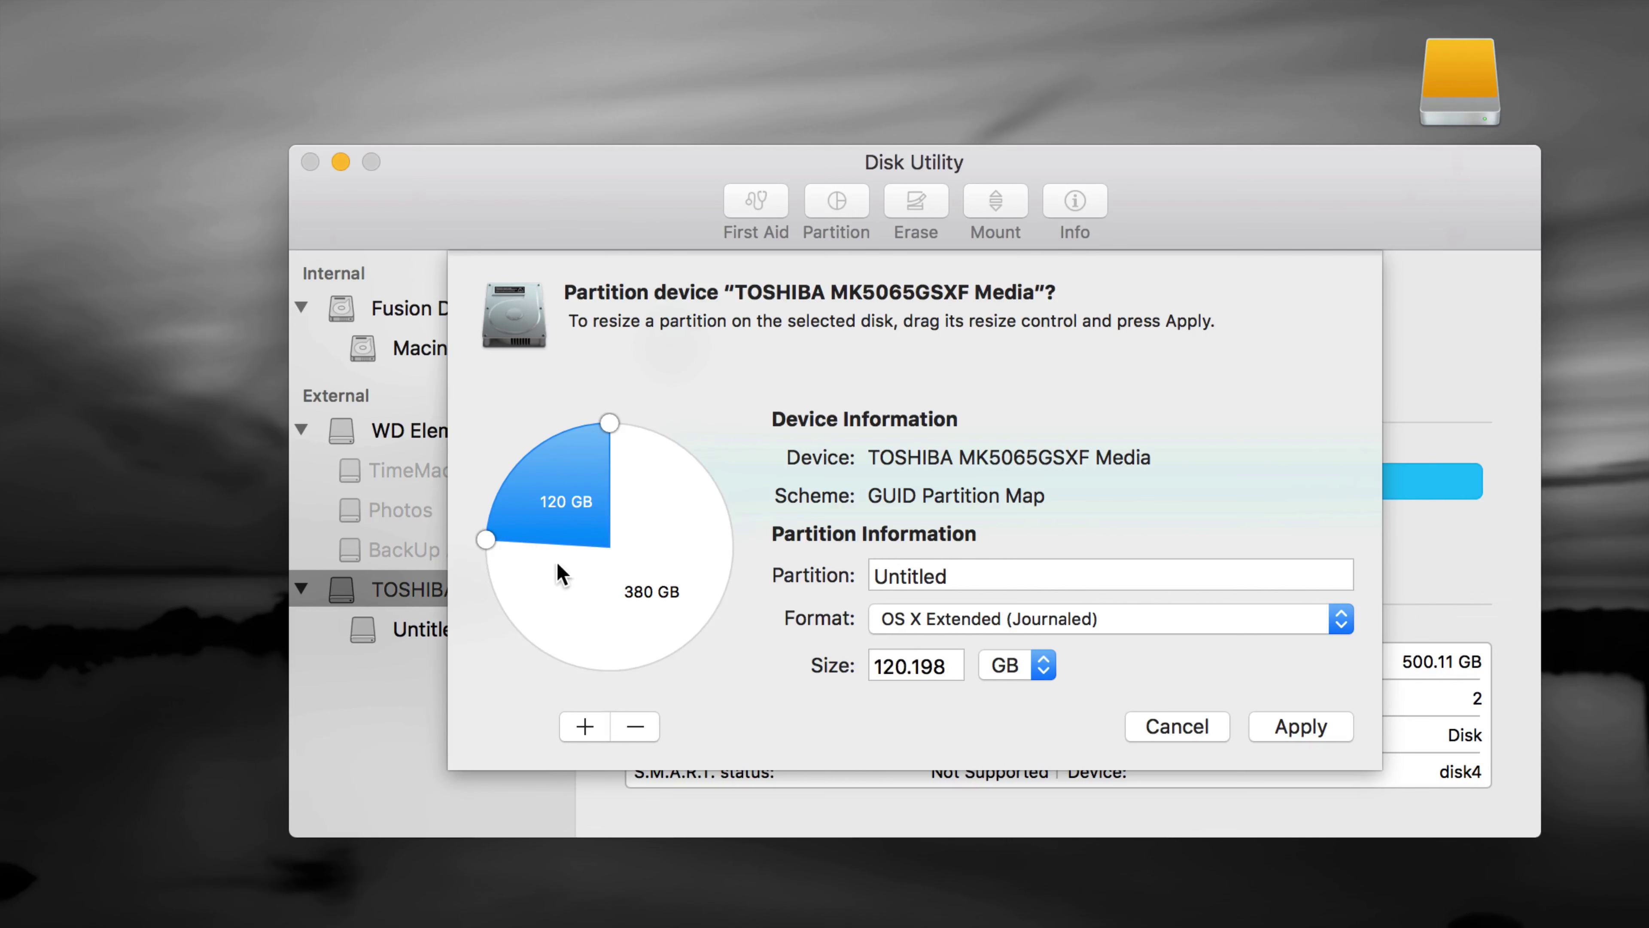
pyautogui.click(641, 594)
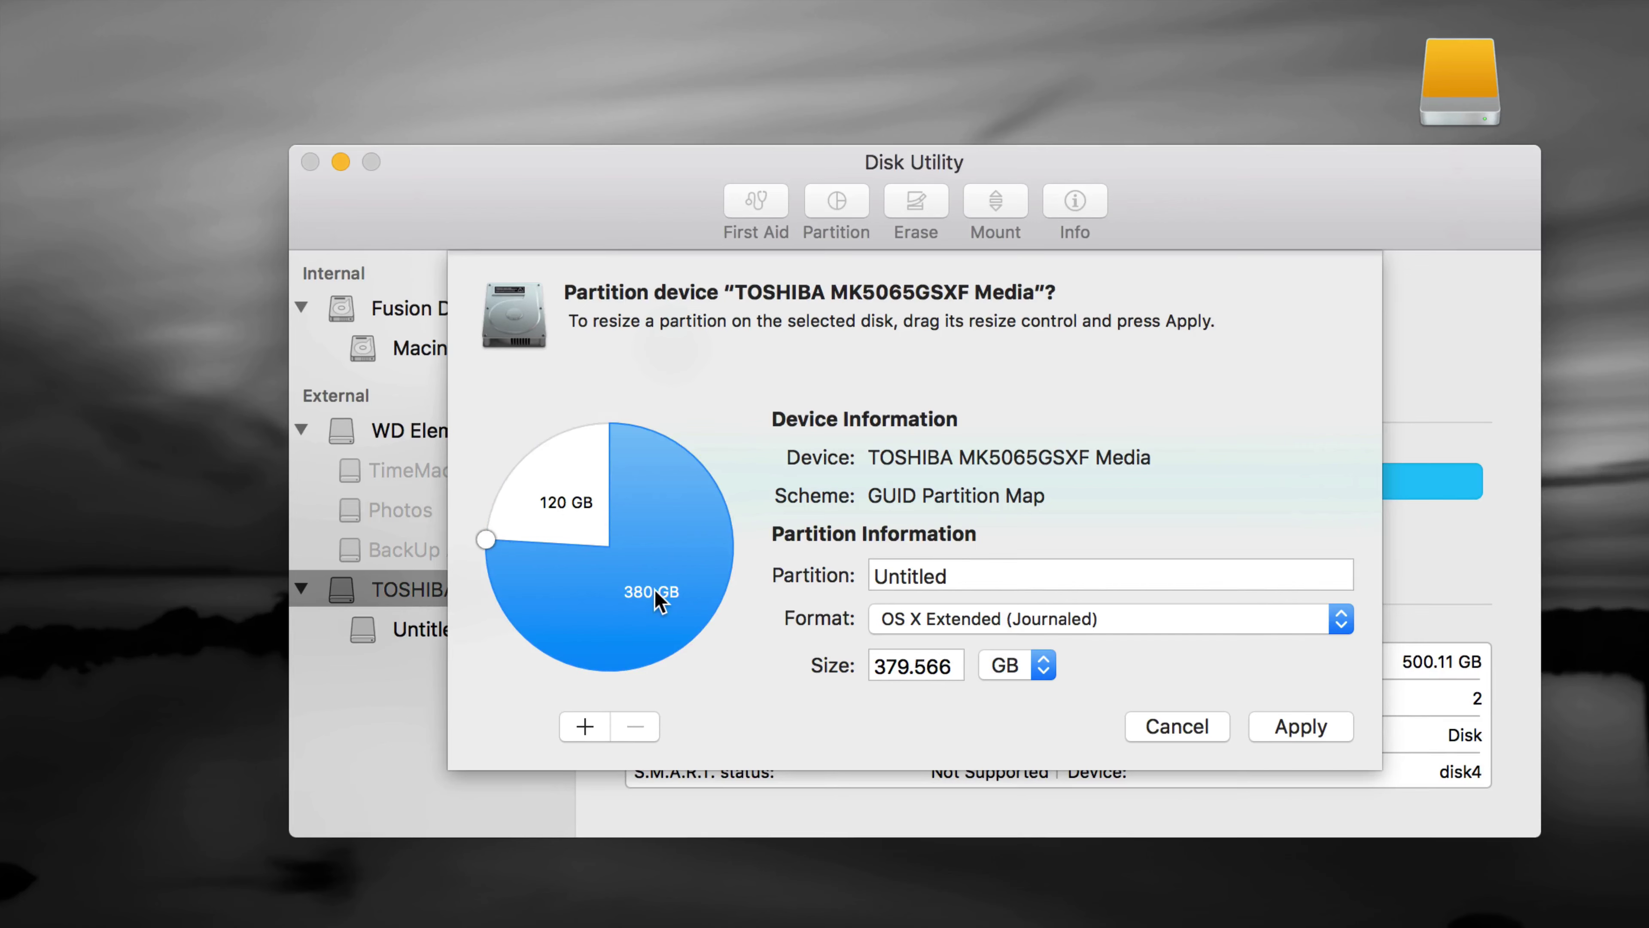
pyautogui.click(1135, 627)
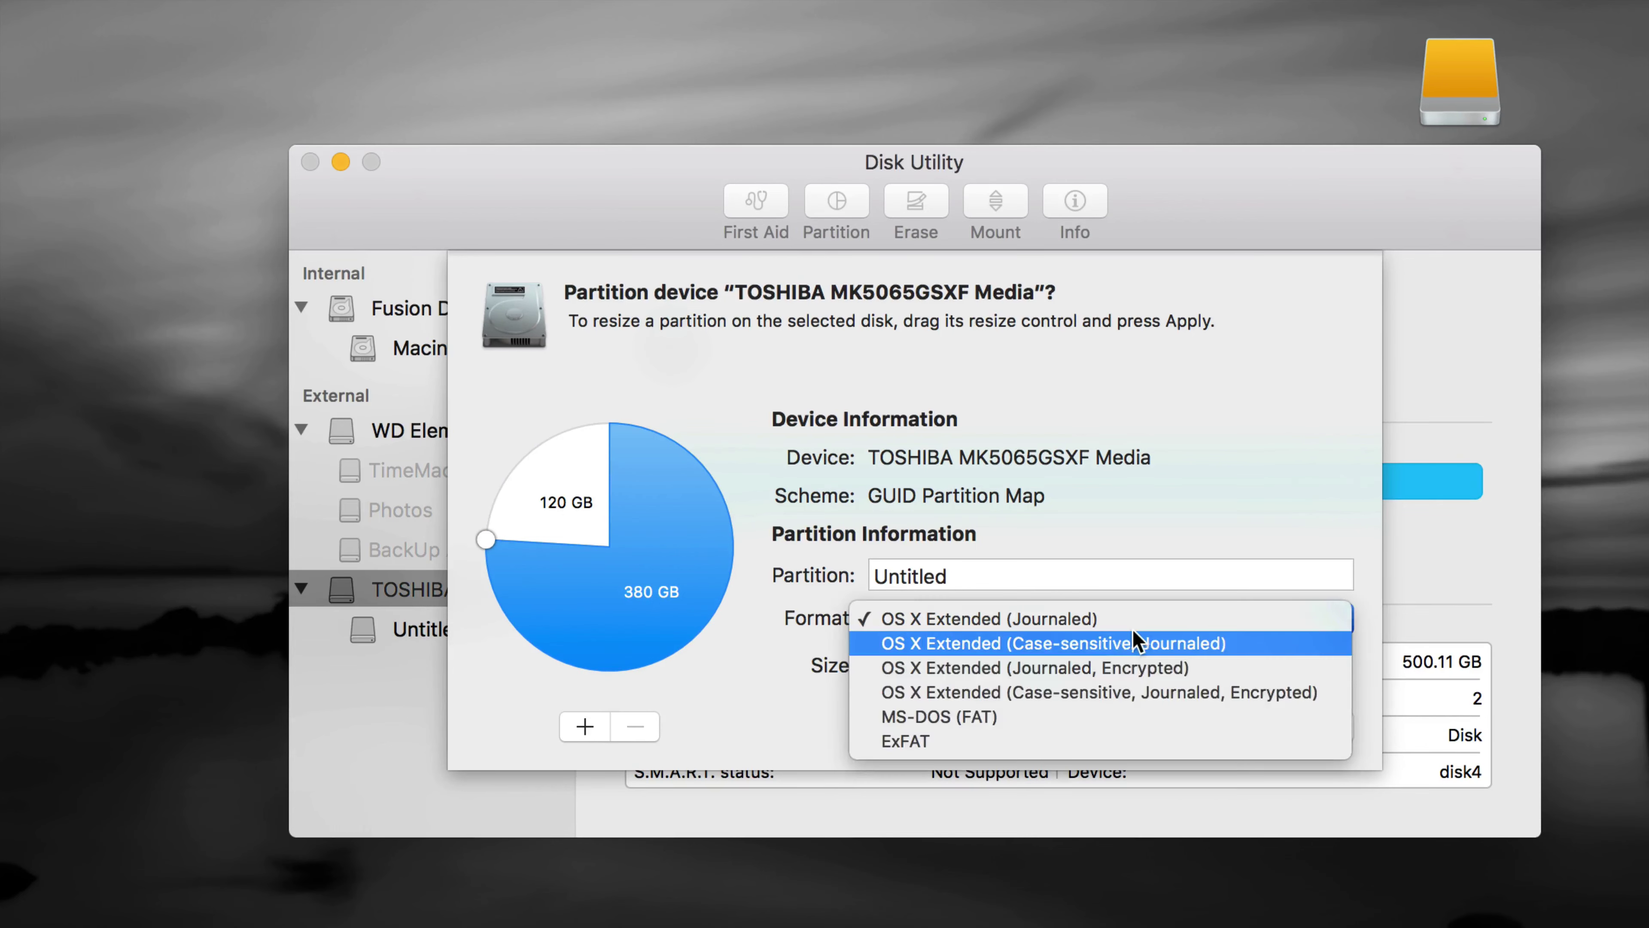
pyautogui.click(1075, 620)
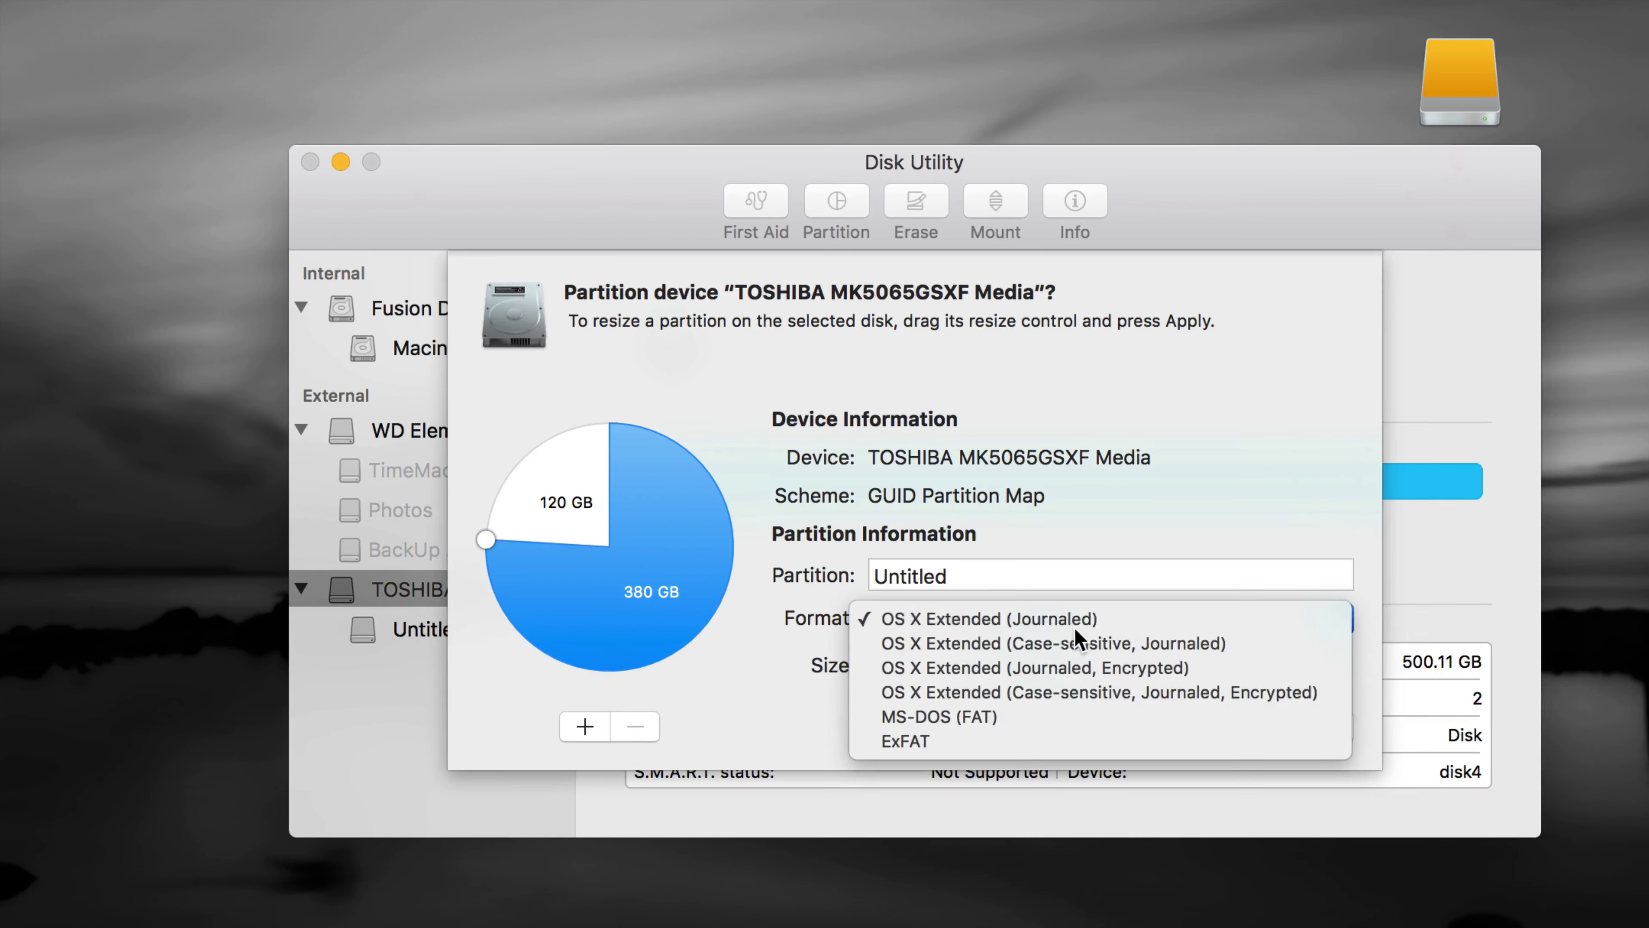
pyautogui.click(581, 506)
pyautogui.click(1231, 617)
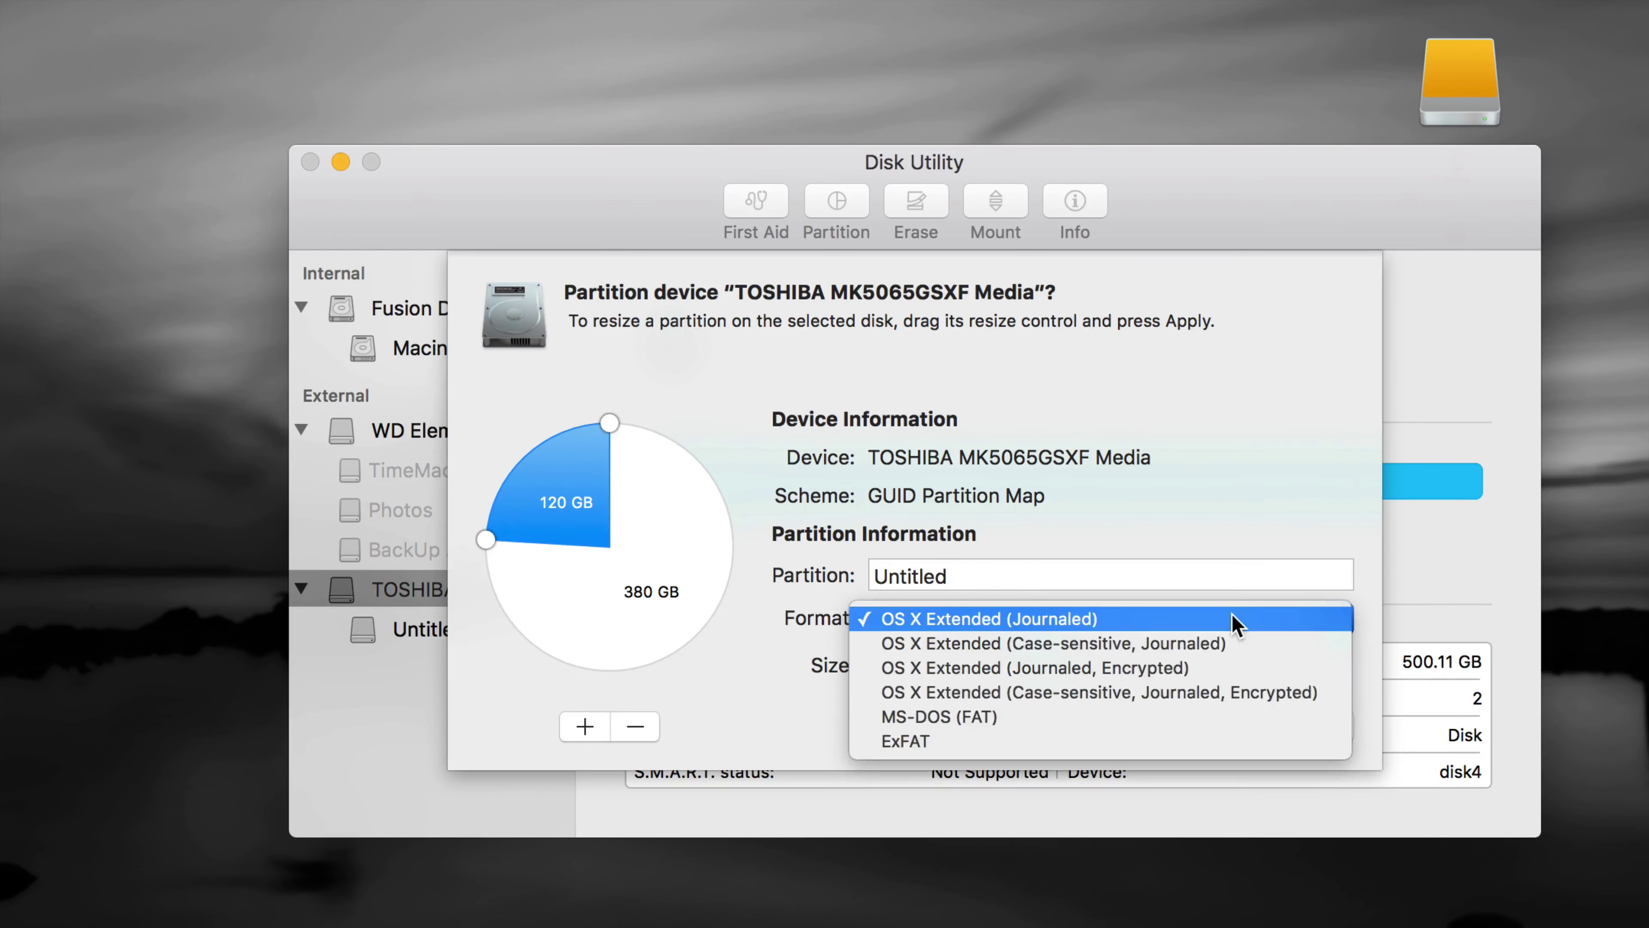
pyautogui.click(1146, 743)
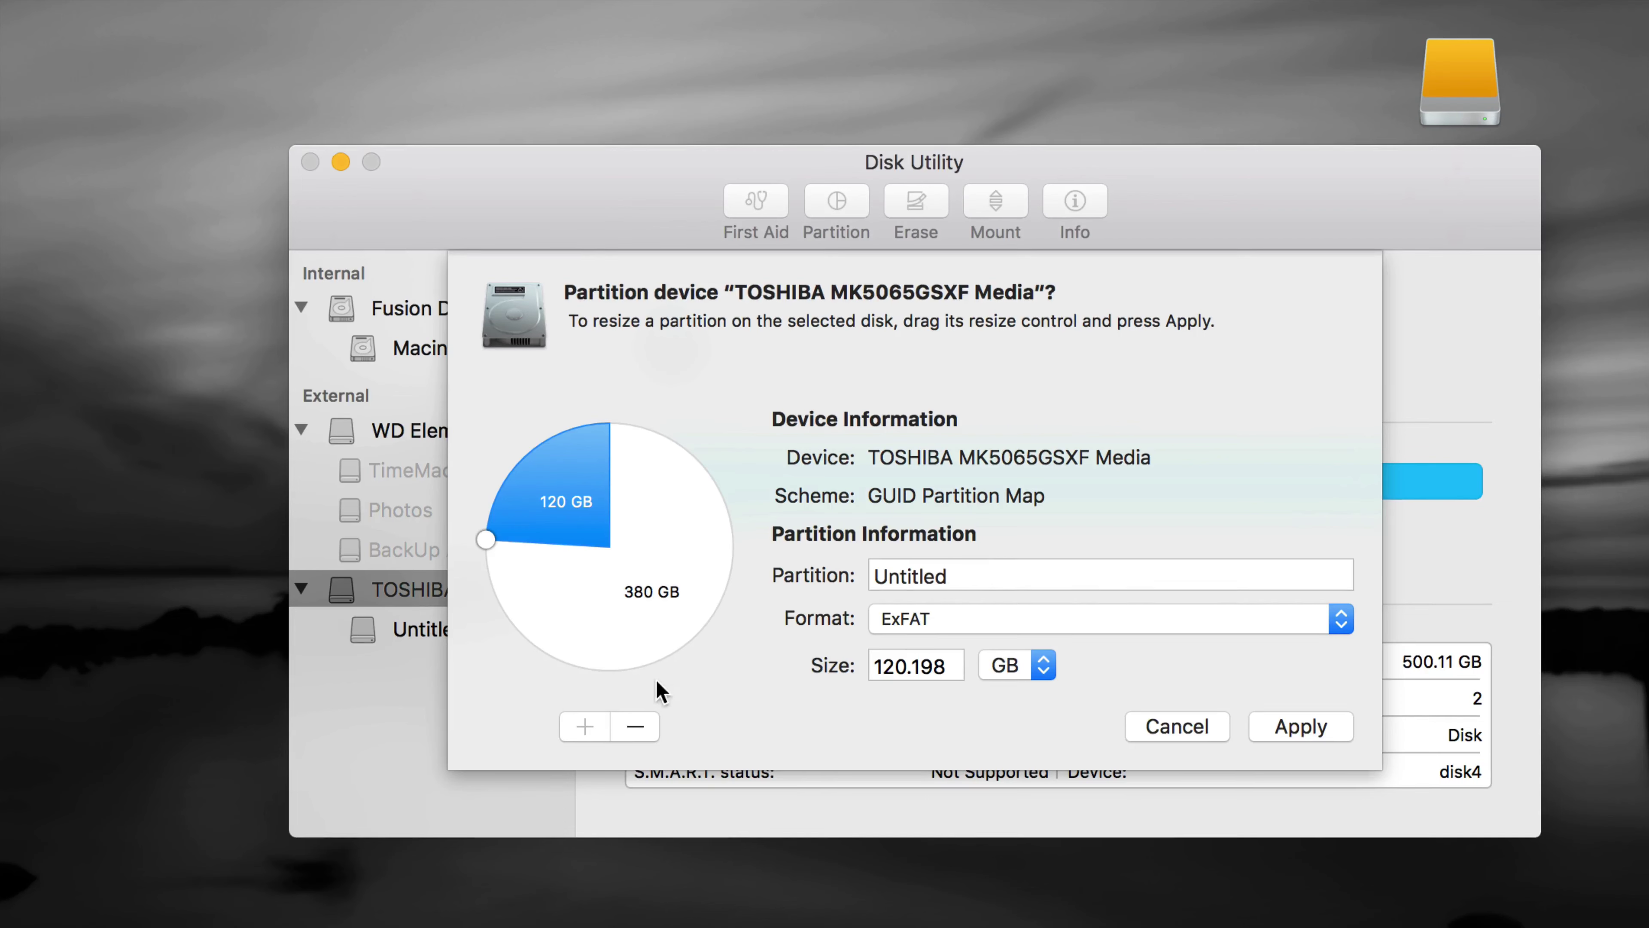
# Step: Split the 380 GB partition by adding another partition, and remove the added partition from the layout
pyautogui.click(669, 594)
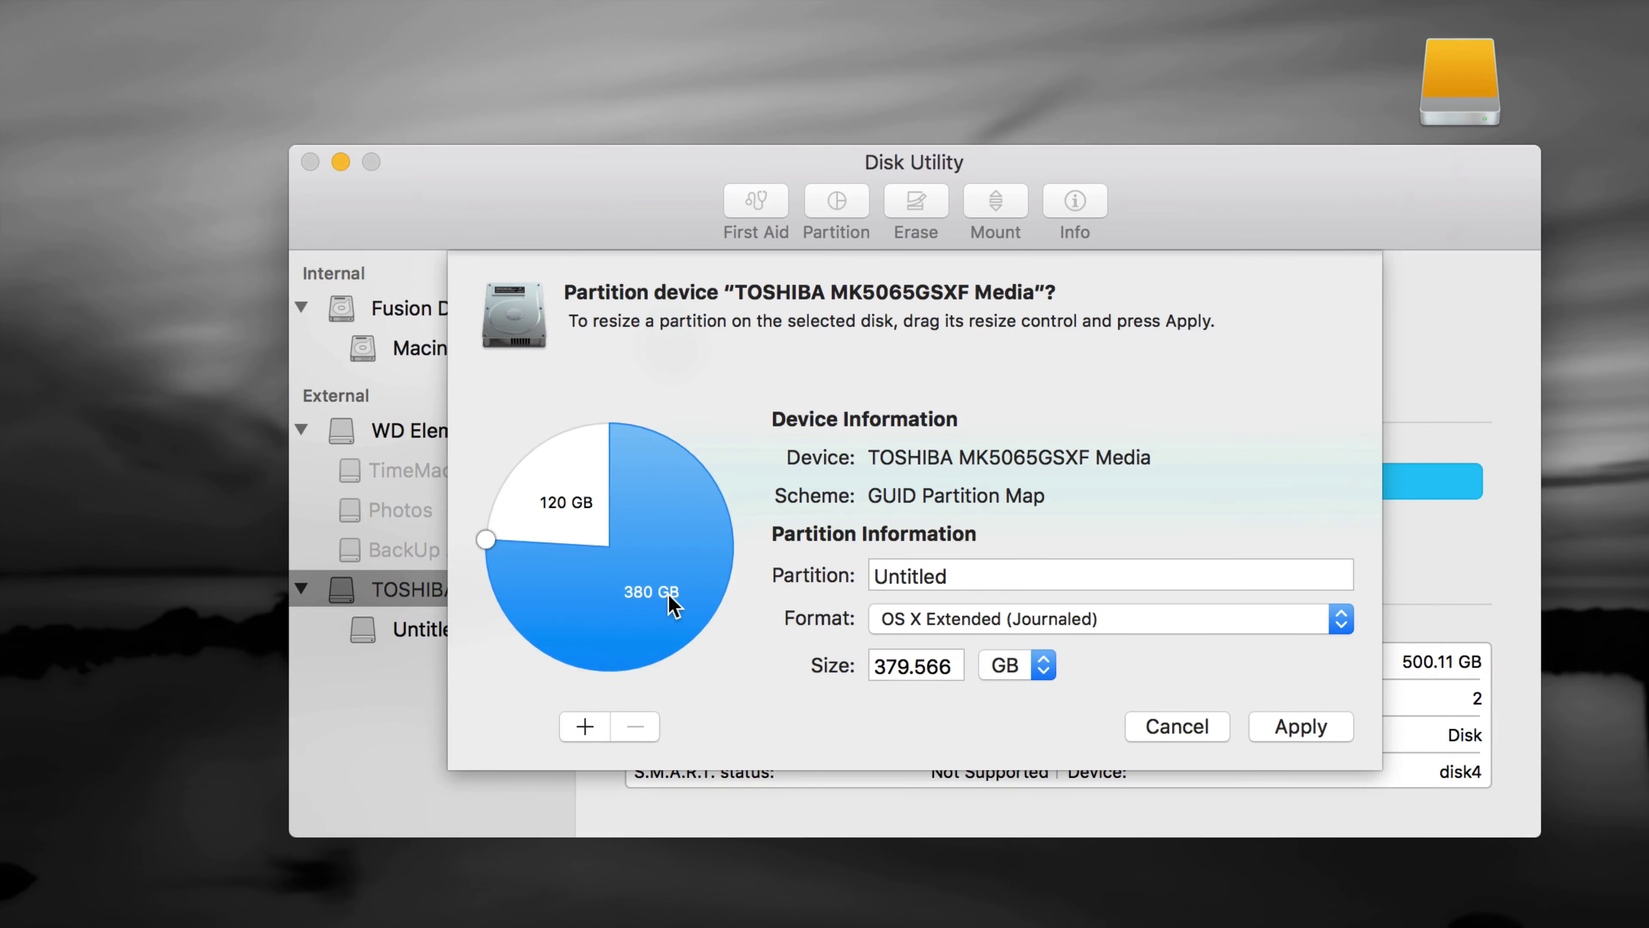
pyautogui.click(582, 725)
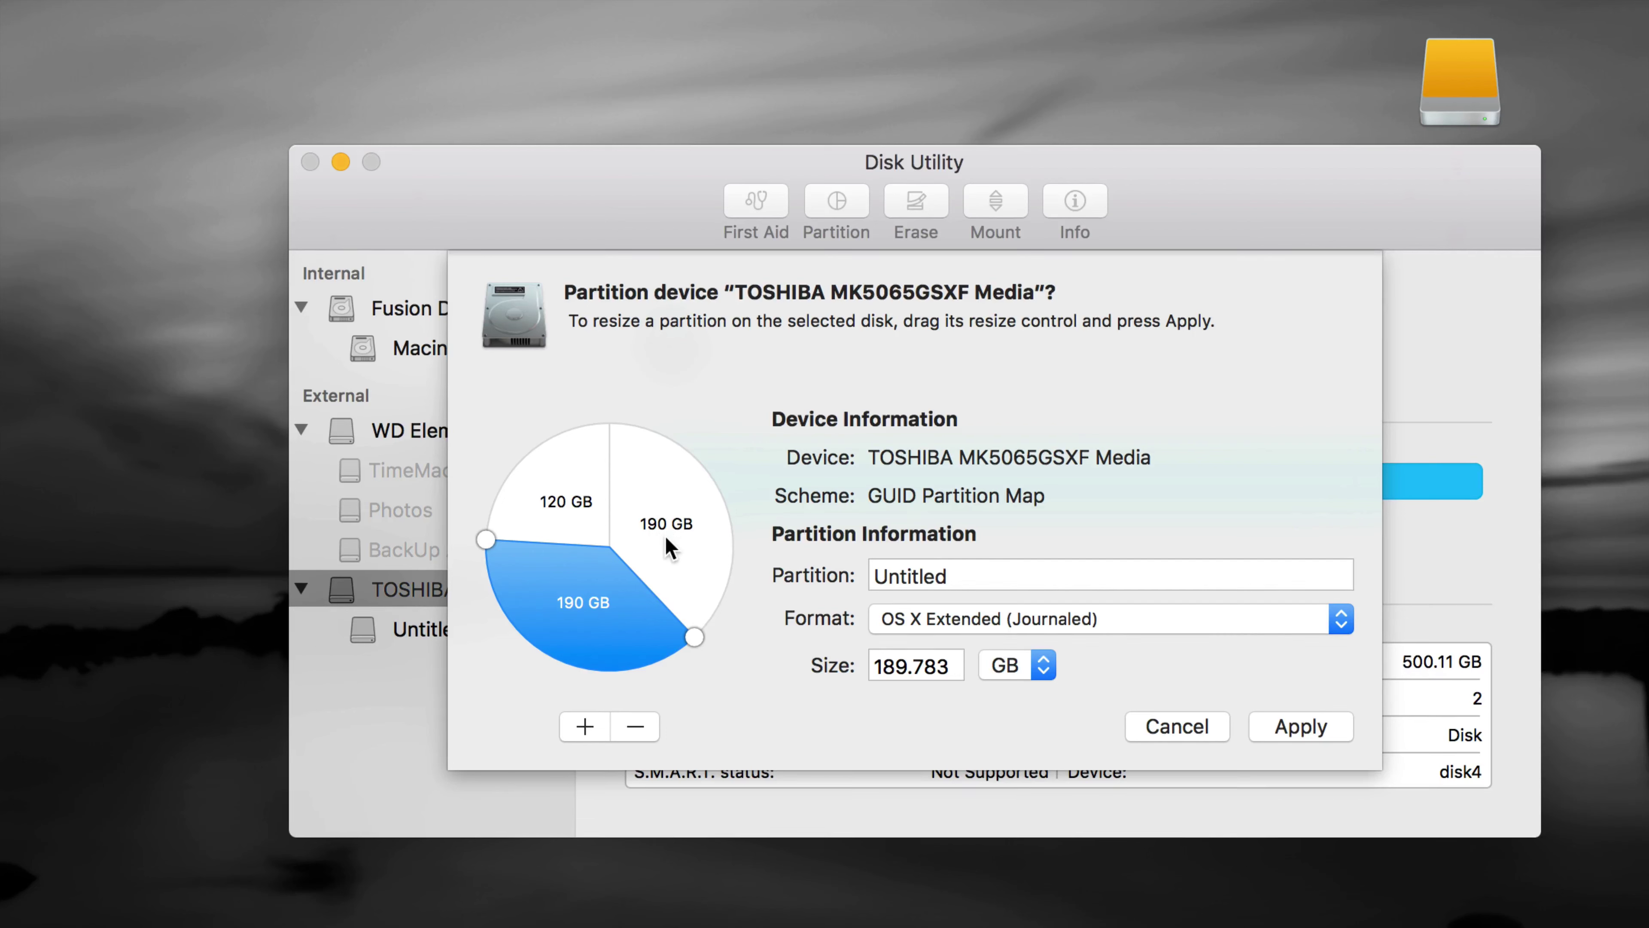
pyautogui.click(633, 726)
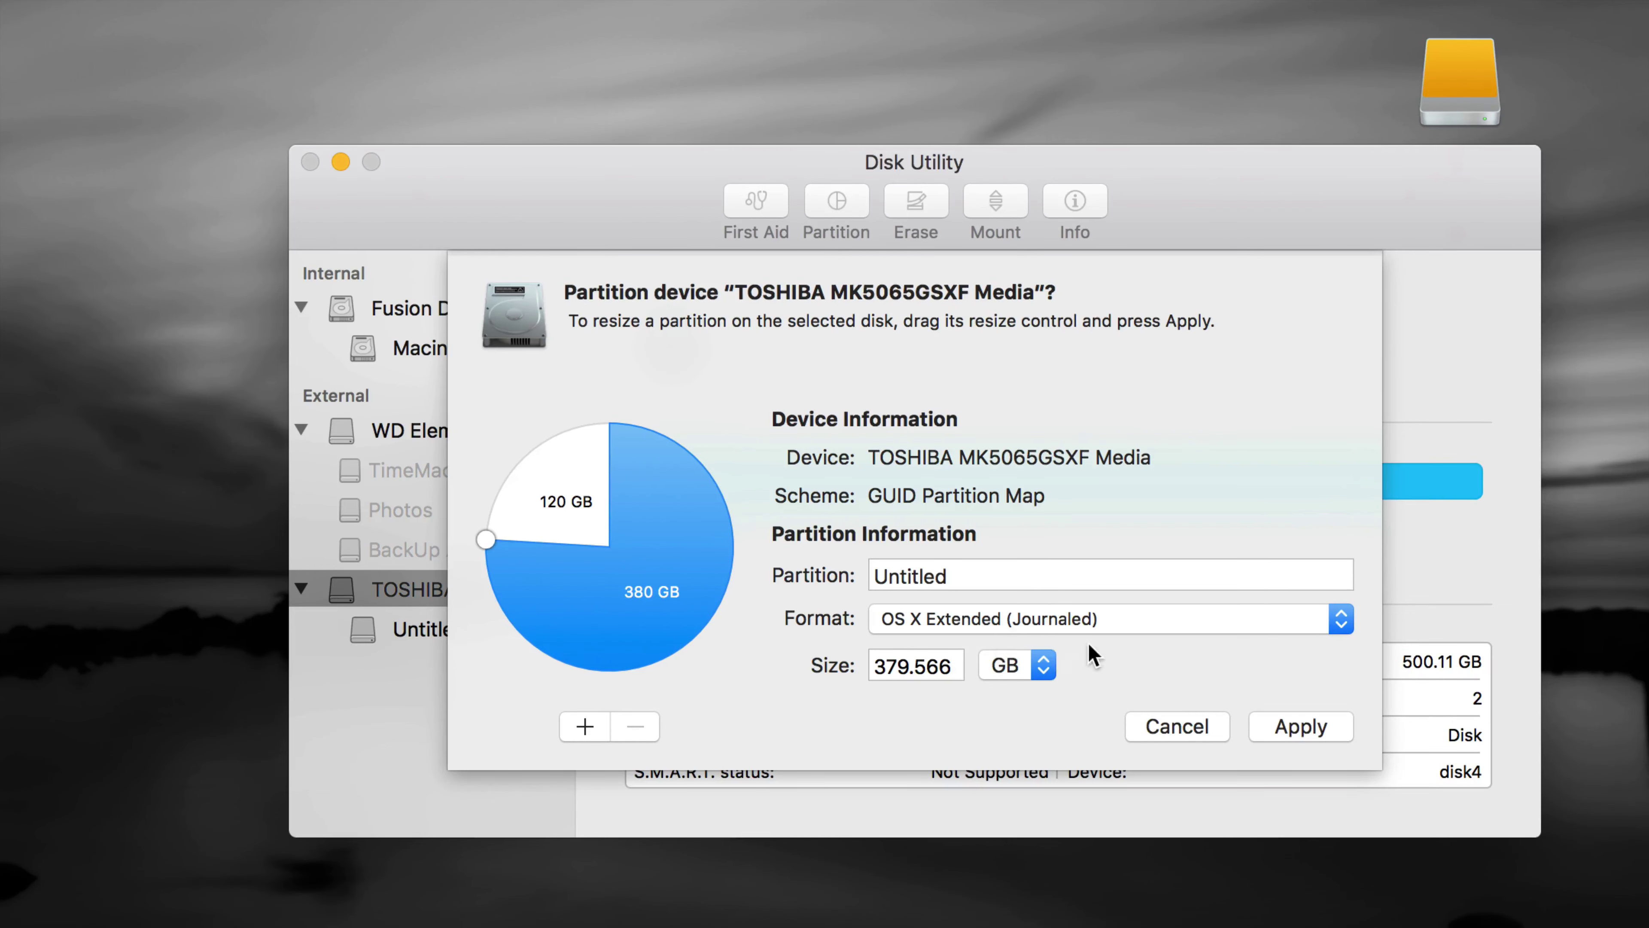
# Step: Check both partitions' settings, apply the layout to the TOSHIBA disk with process details shown, and close the finished report
pyautogui.click(545, 510)
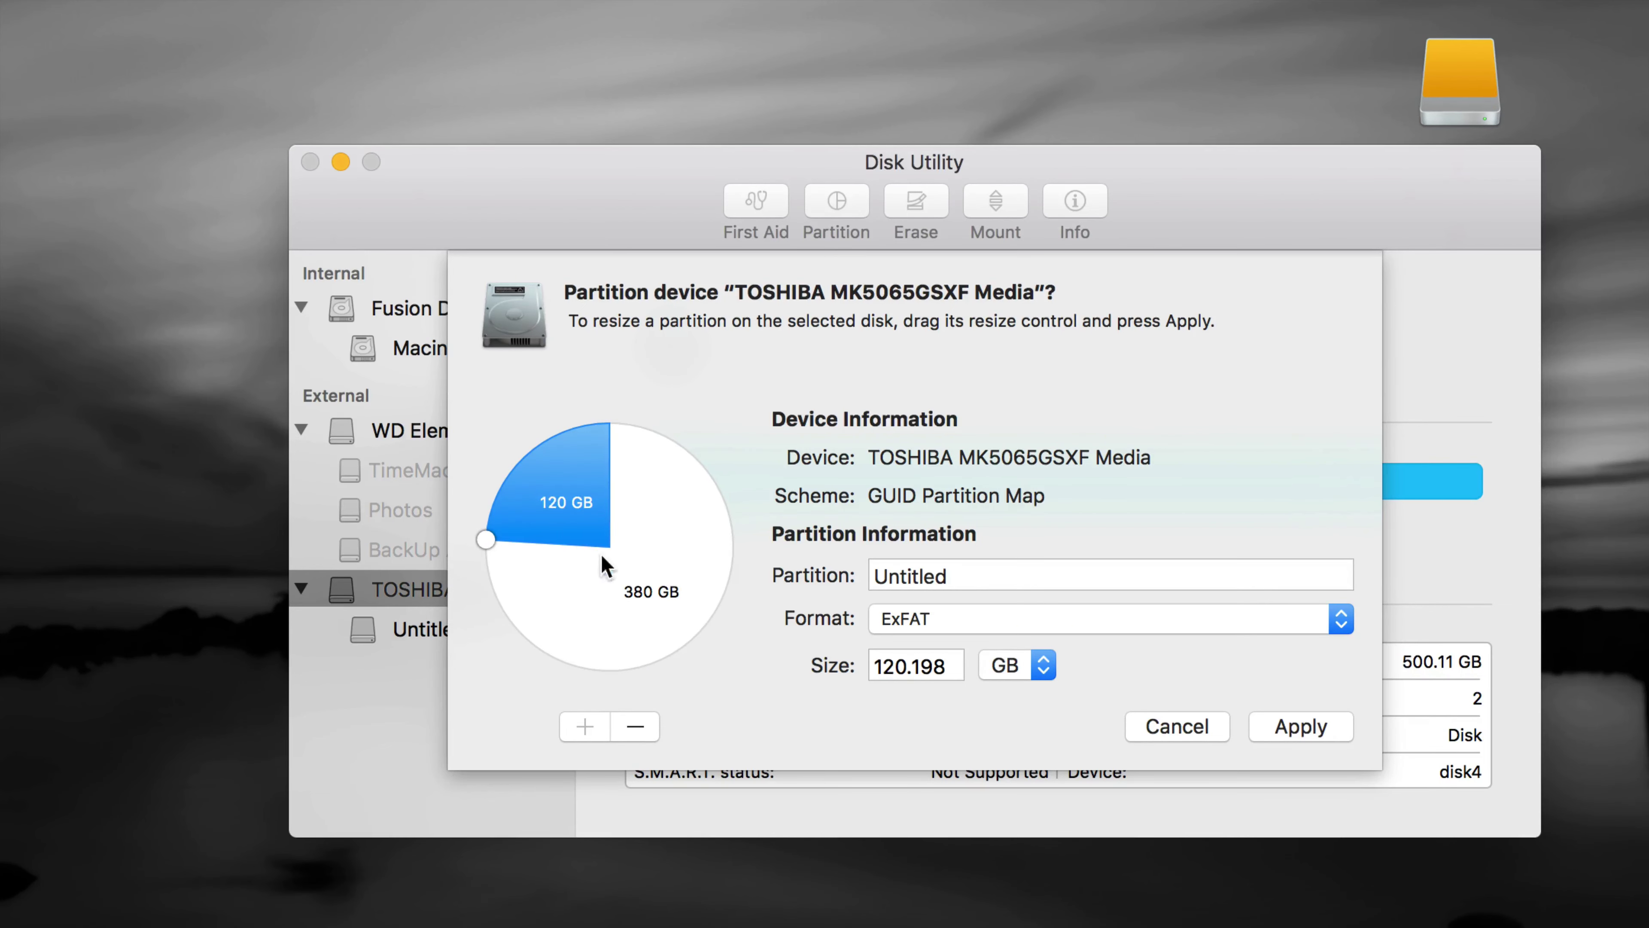
pyautogui.click(667, 588)
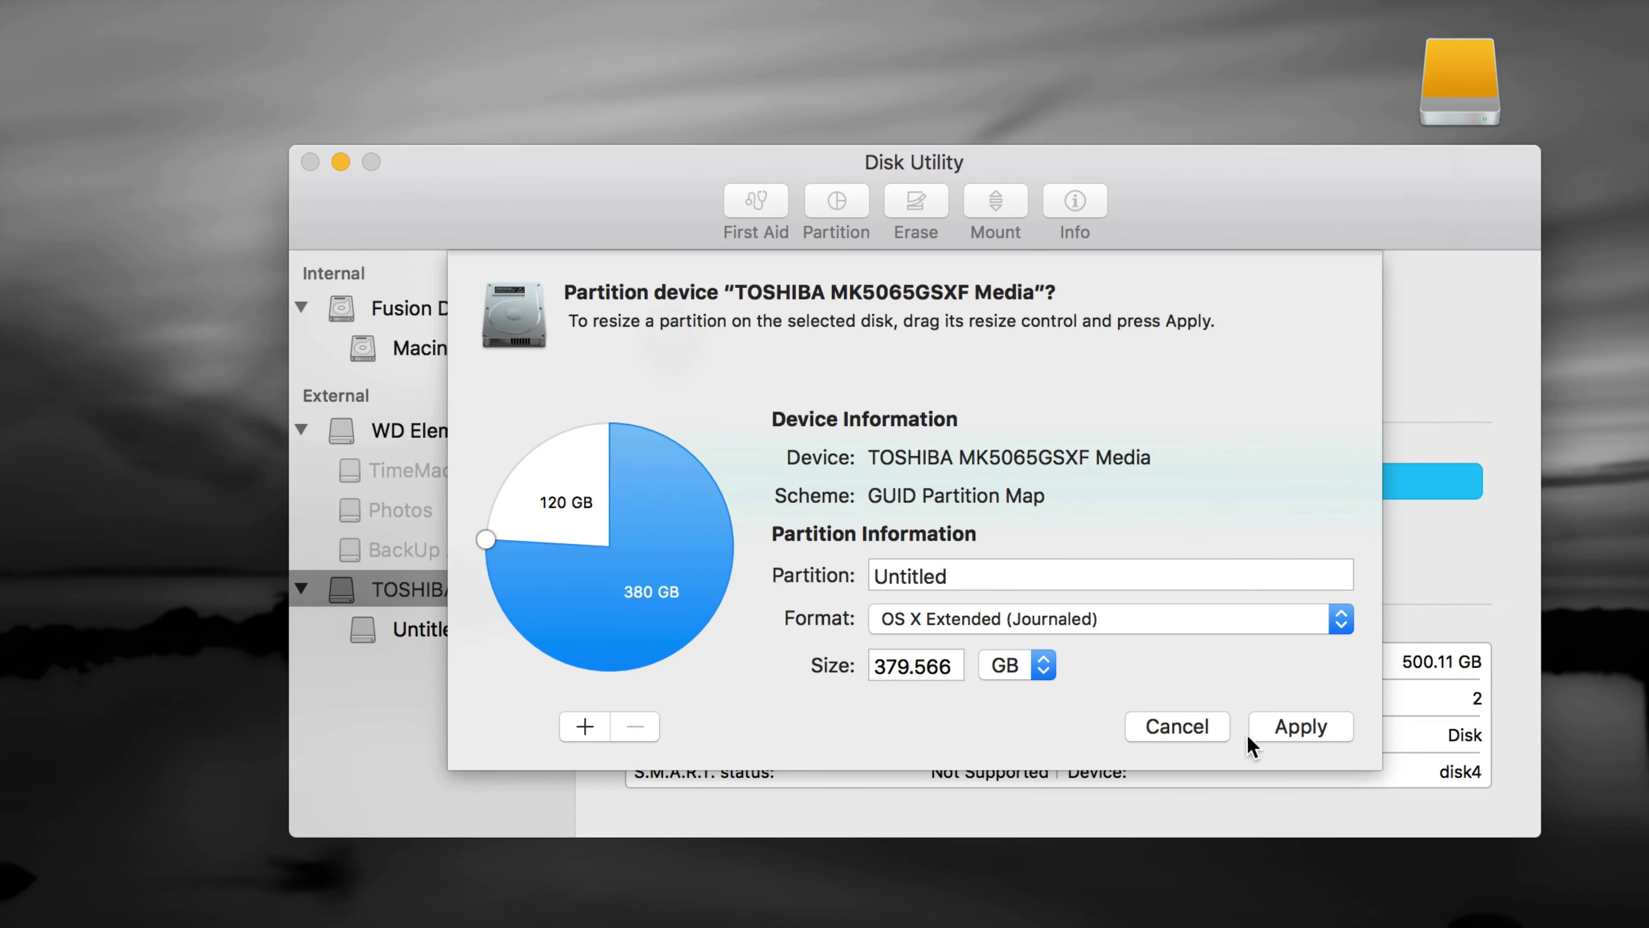
pyautogui.click(1276, 727)
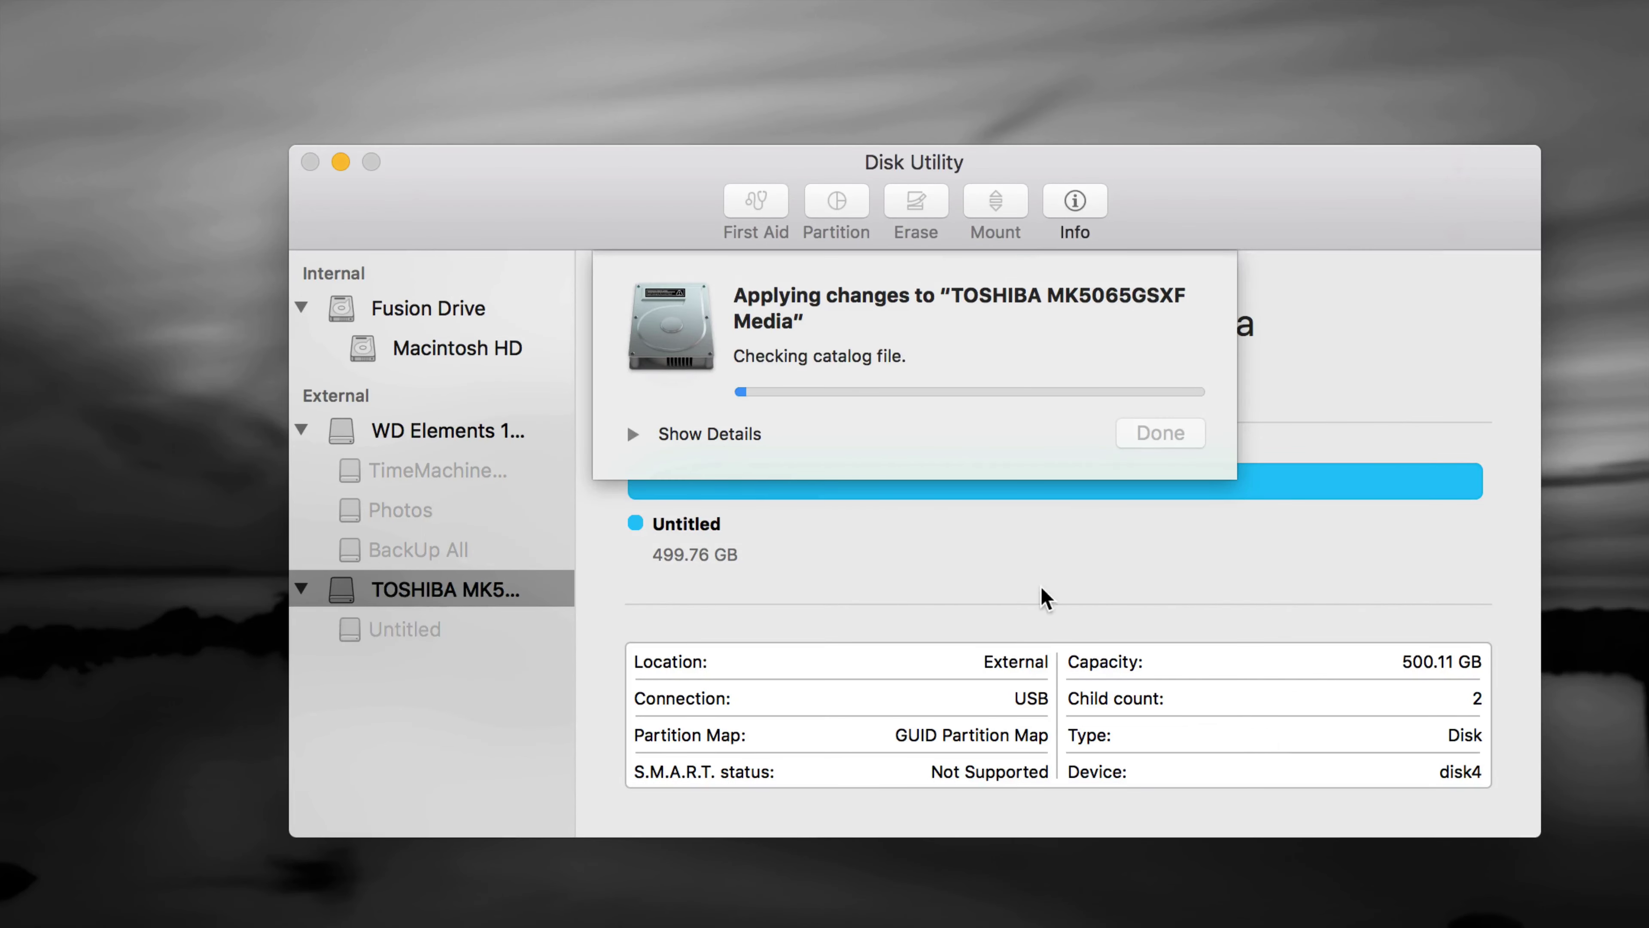
pyautogui.click(634, 435)
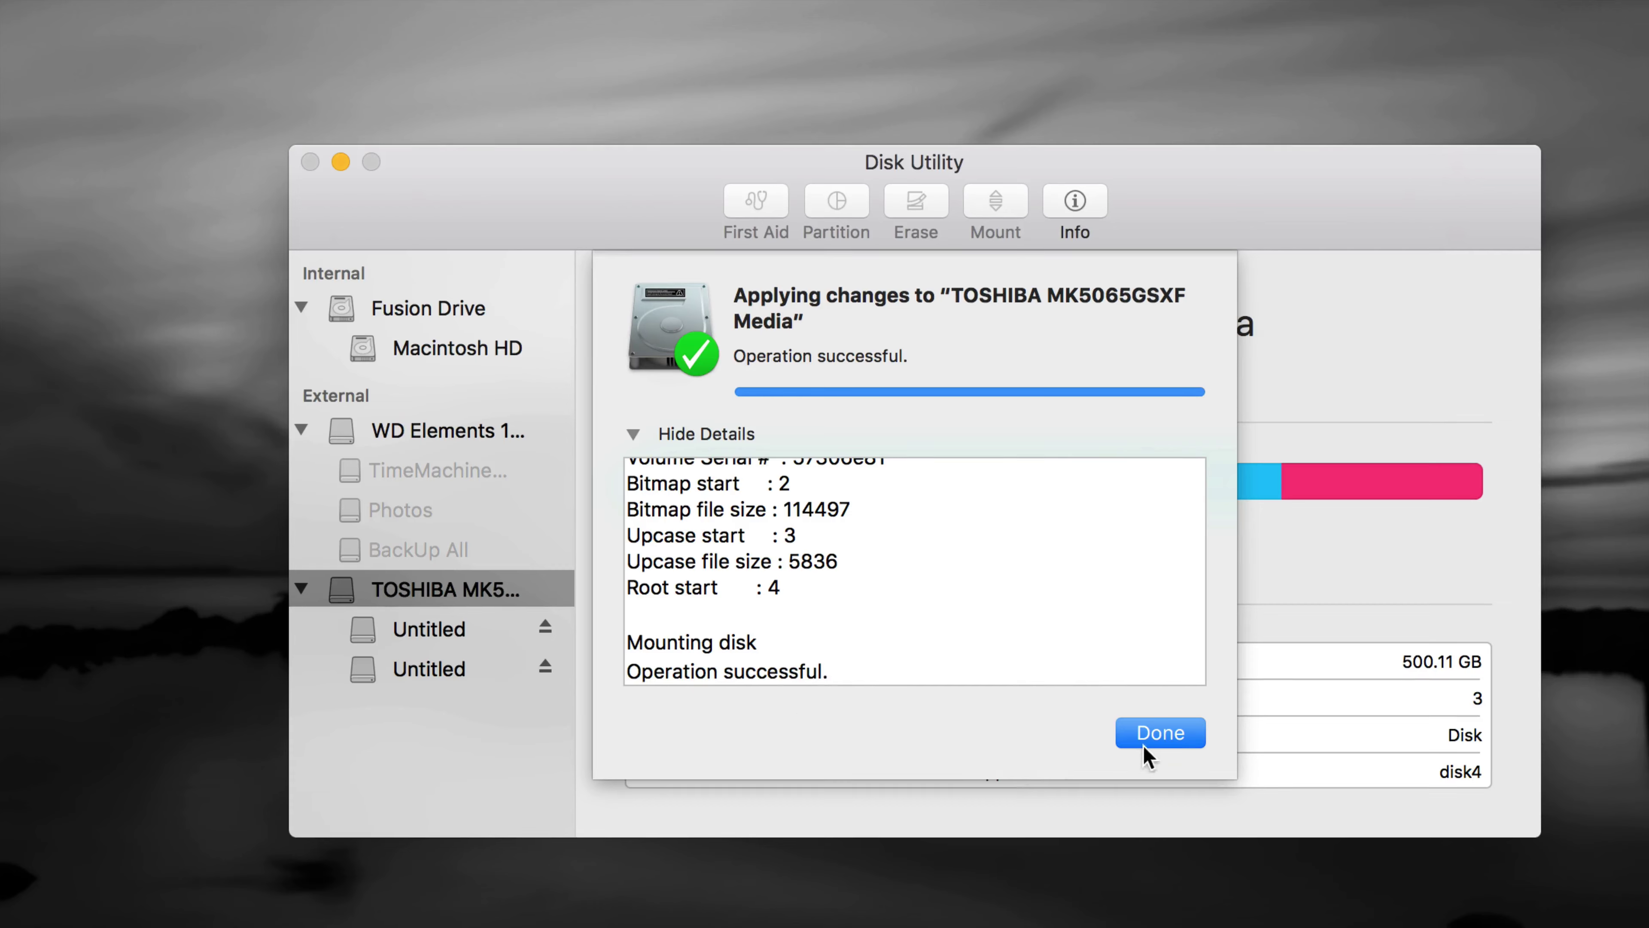
pyautogui.click(1169, 733)
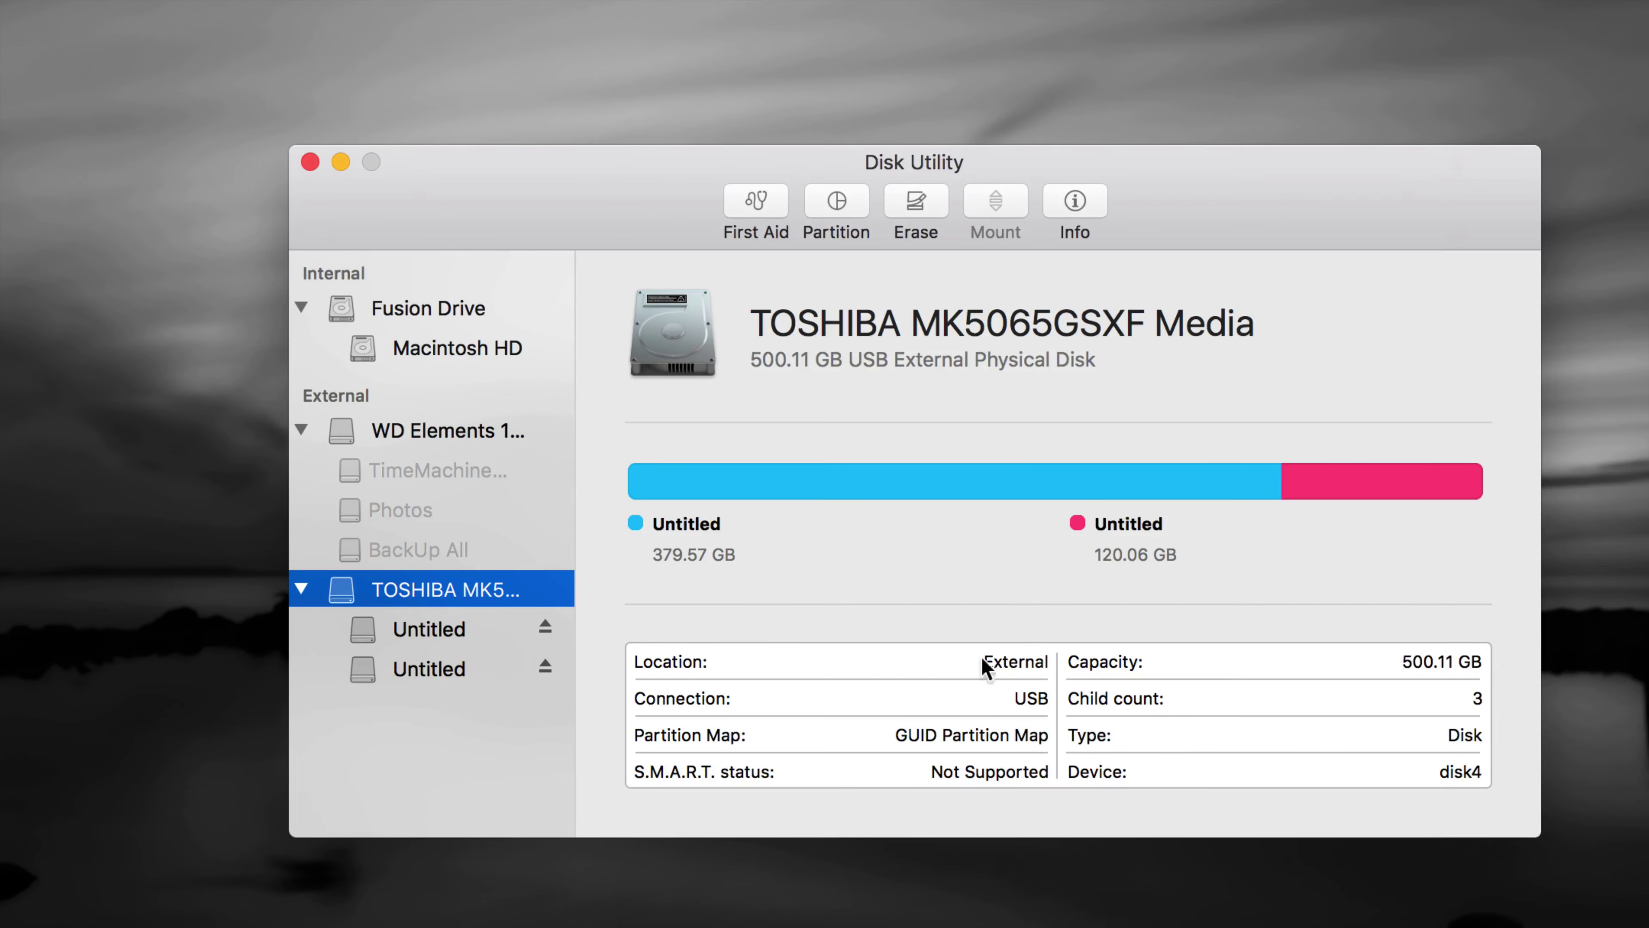
# Step: View the information of both new Untitled volumes, and arrange their desktop icons side by side, clear of the Disk Utility window
pyautogui.click(425, 630)
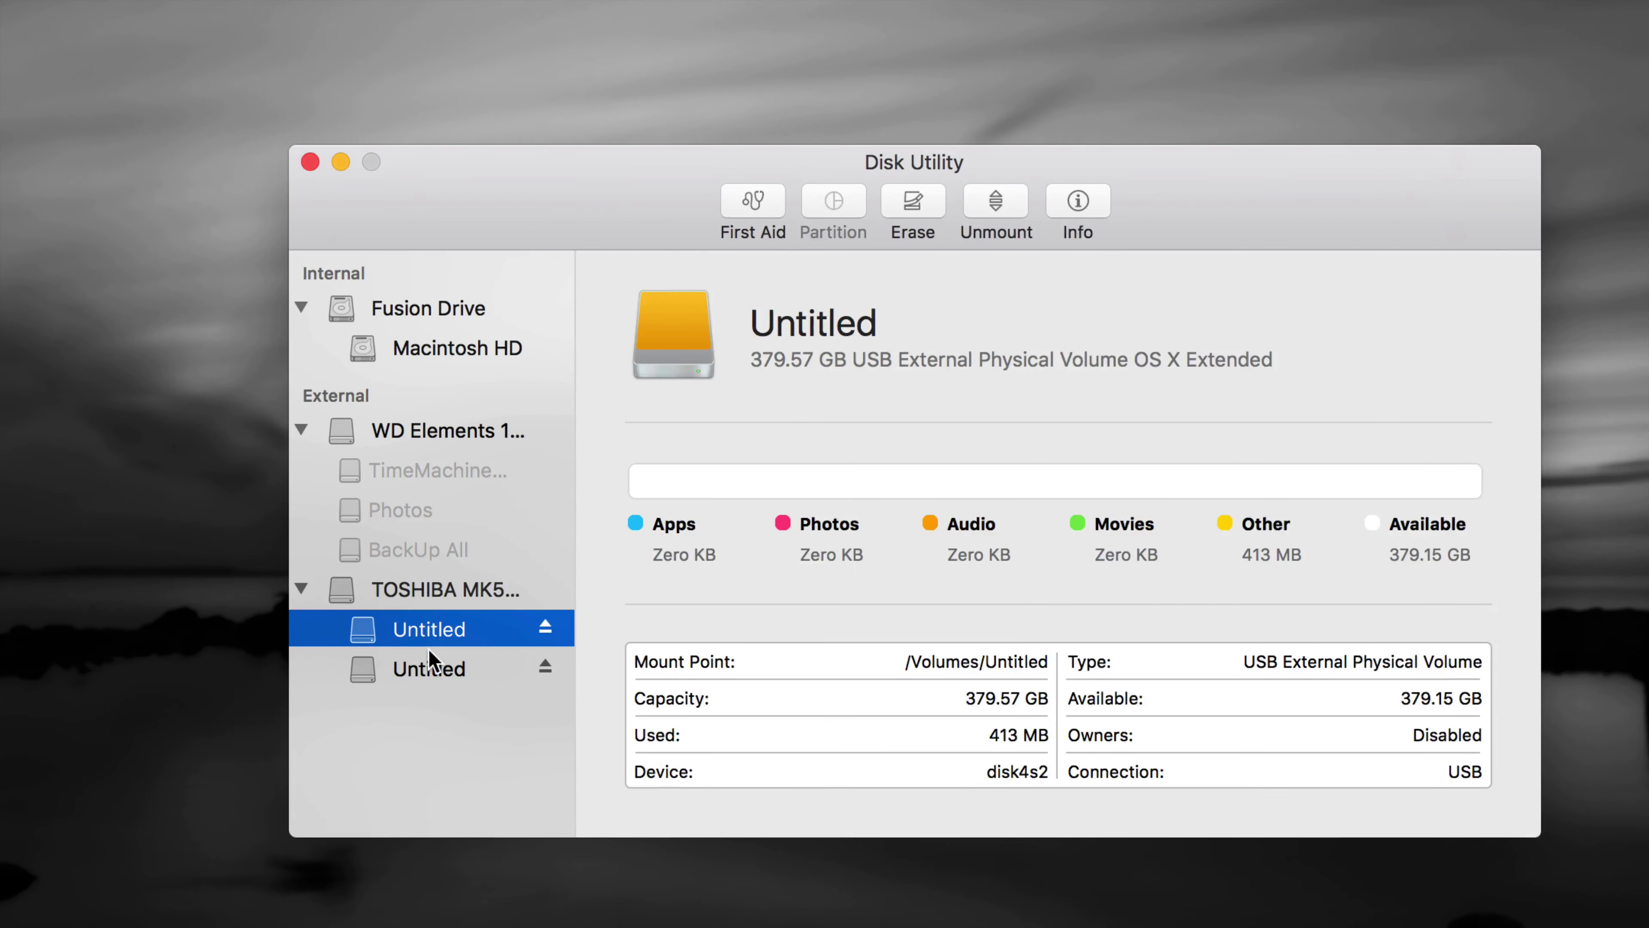
pyautogui.click(427, 656)
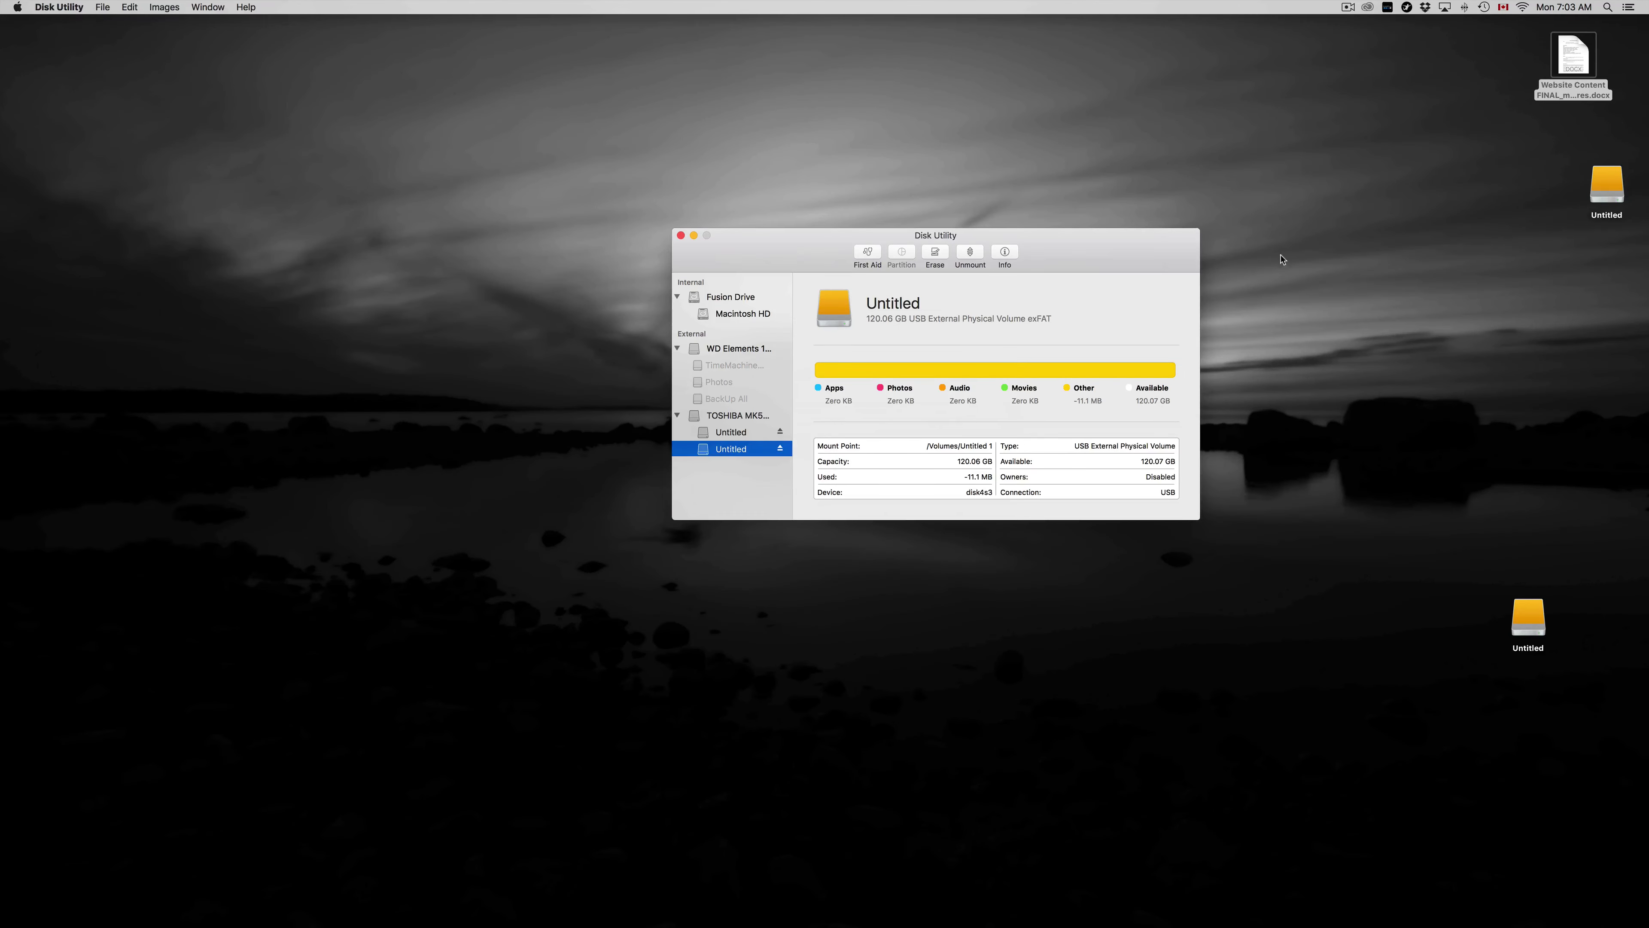
pyautogui.moveTo(1610, 185); pyautogui.dragTo(1344, 310)
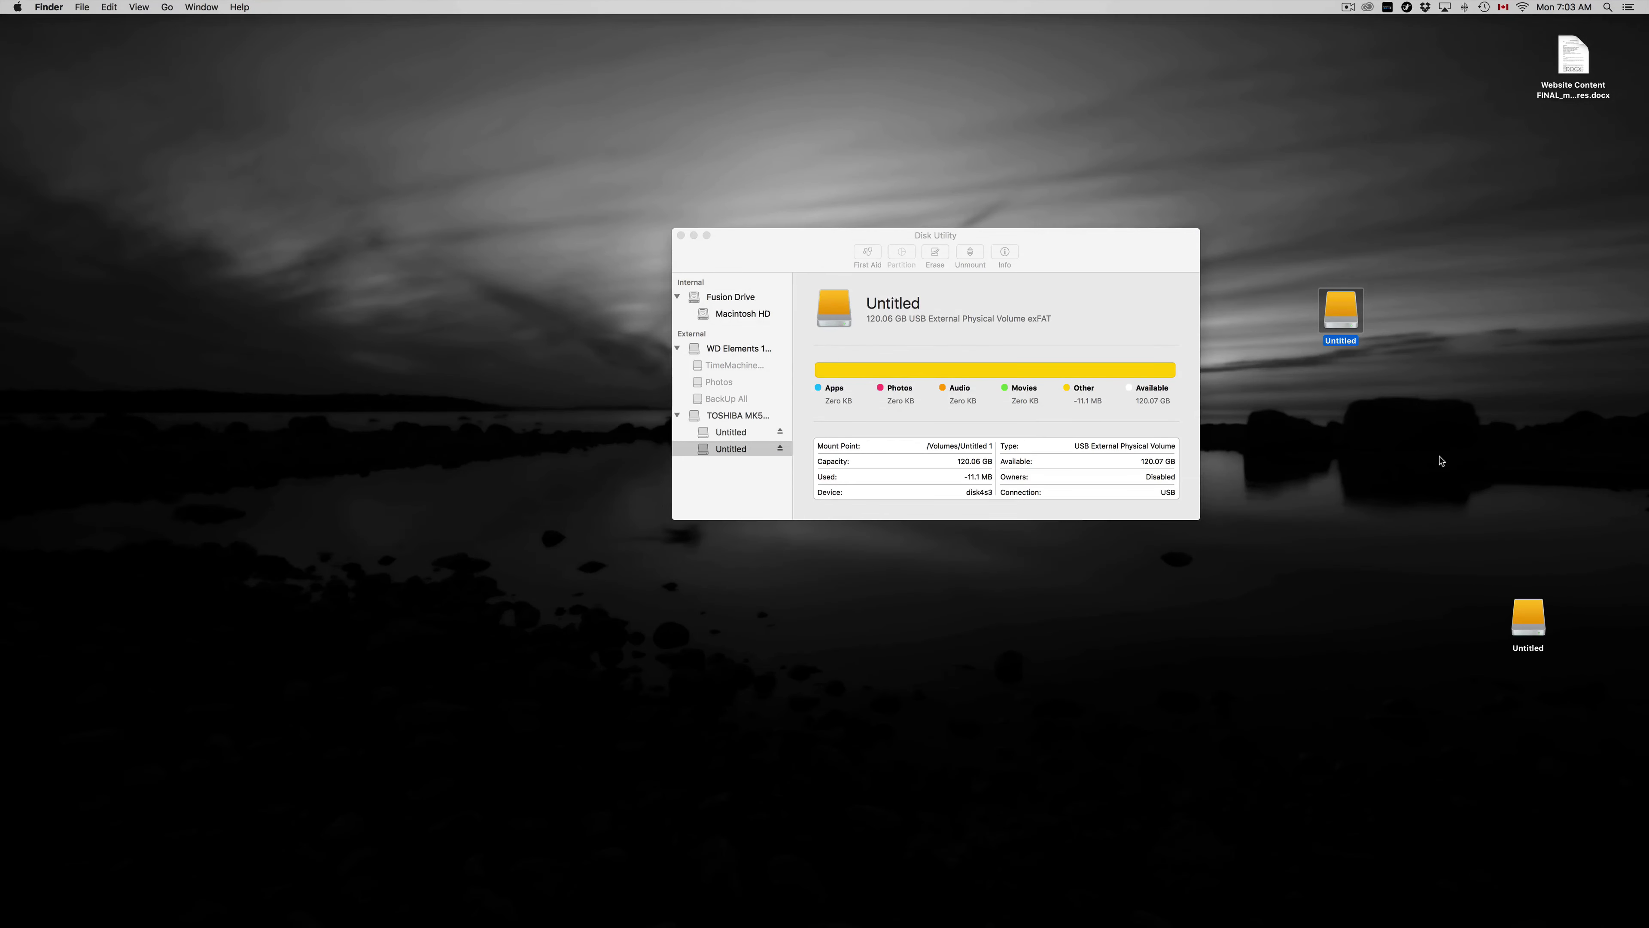
pyautogui.moveTo(1521, 613); pyautogui.dragTo(1417, 318)
pyautogui.moveTo(1112, 252); pyautogui.dragTo(908, 279)
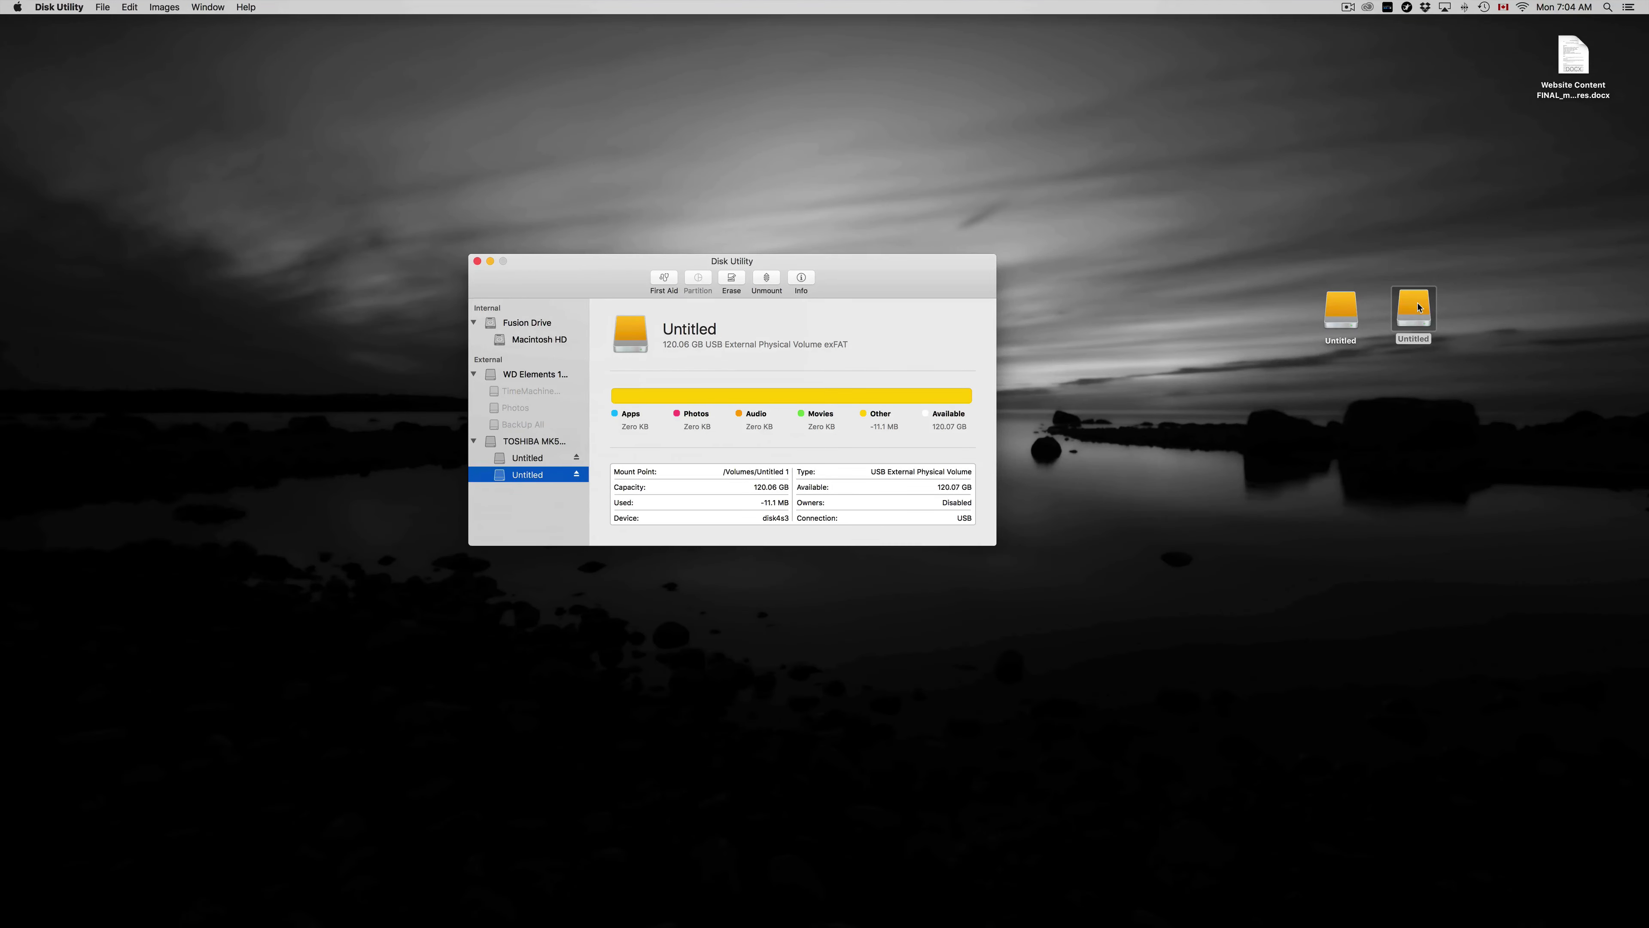
# Step: Open the file info of the second Untitled drive in Finder, place it near the drive icons and examine its capacity and format
pyautogui.rightClick(1419, 308)
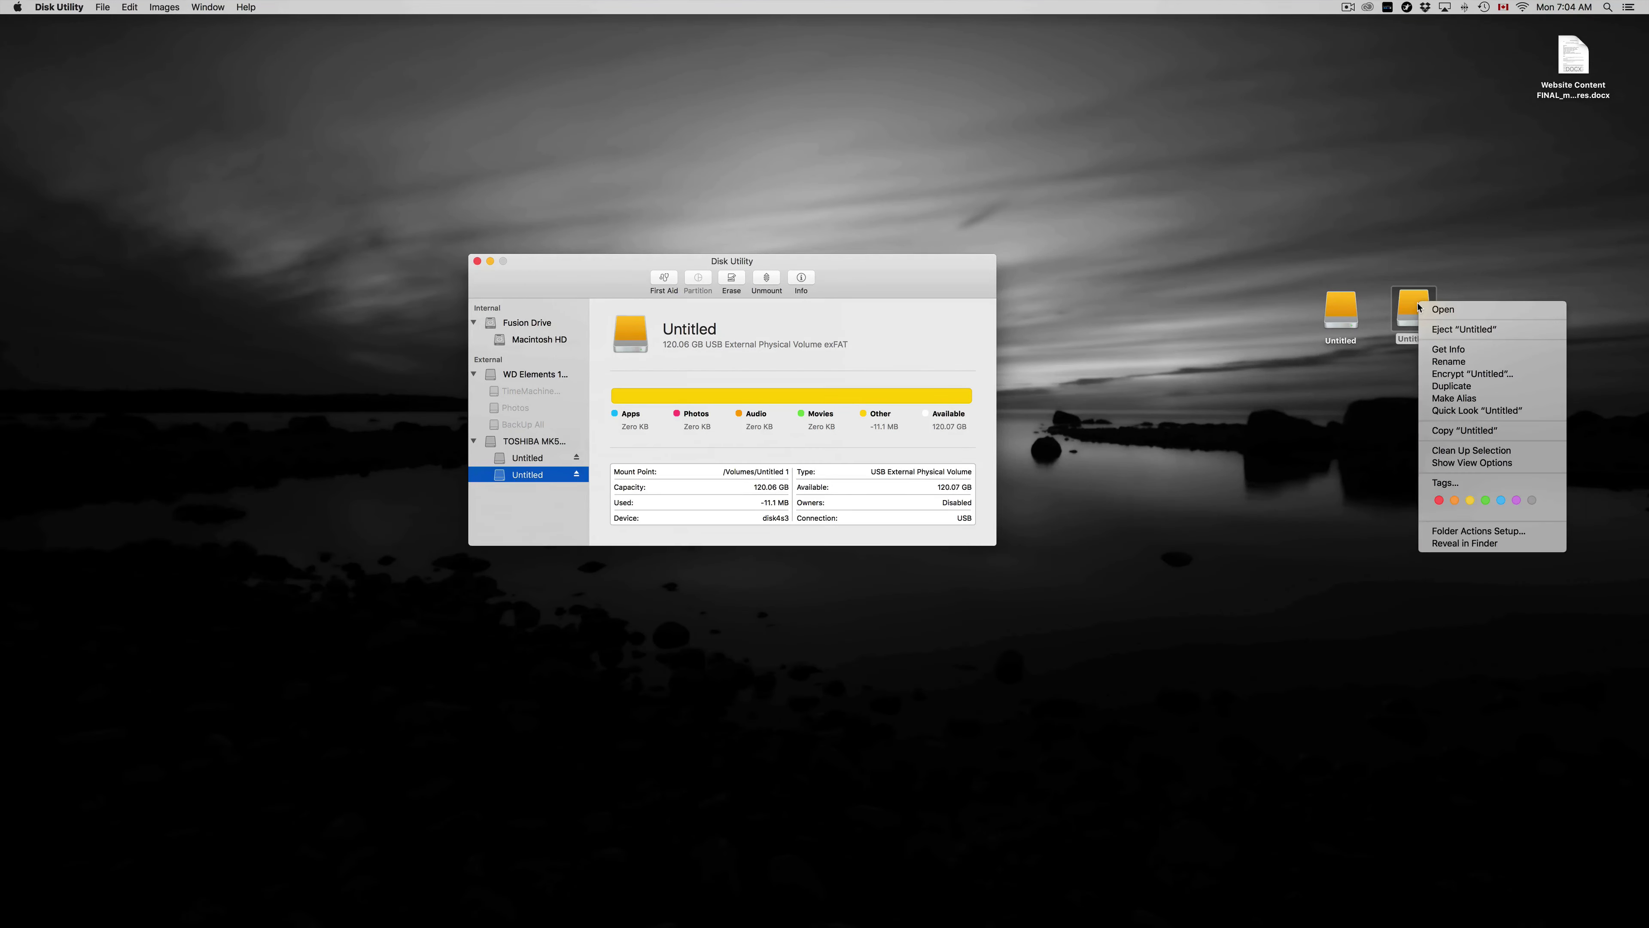
pyautogui.click(1438, 349)
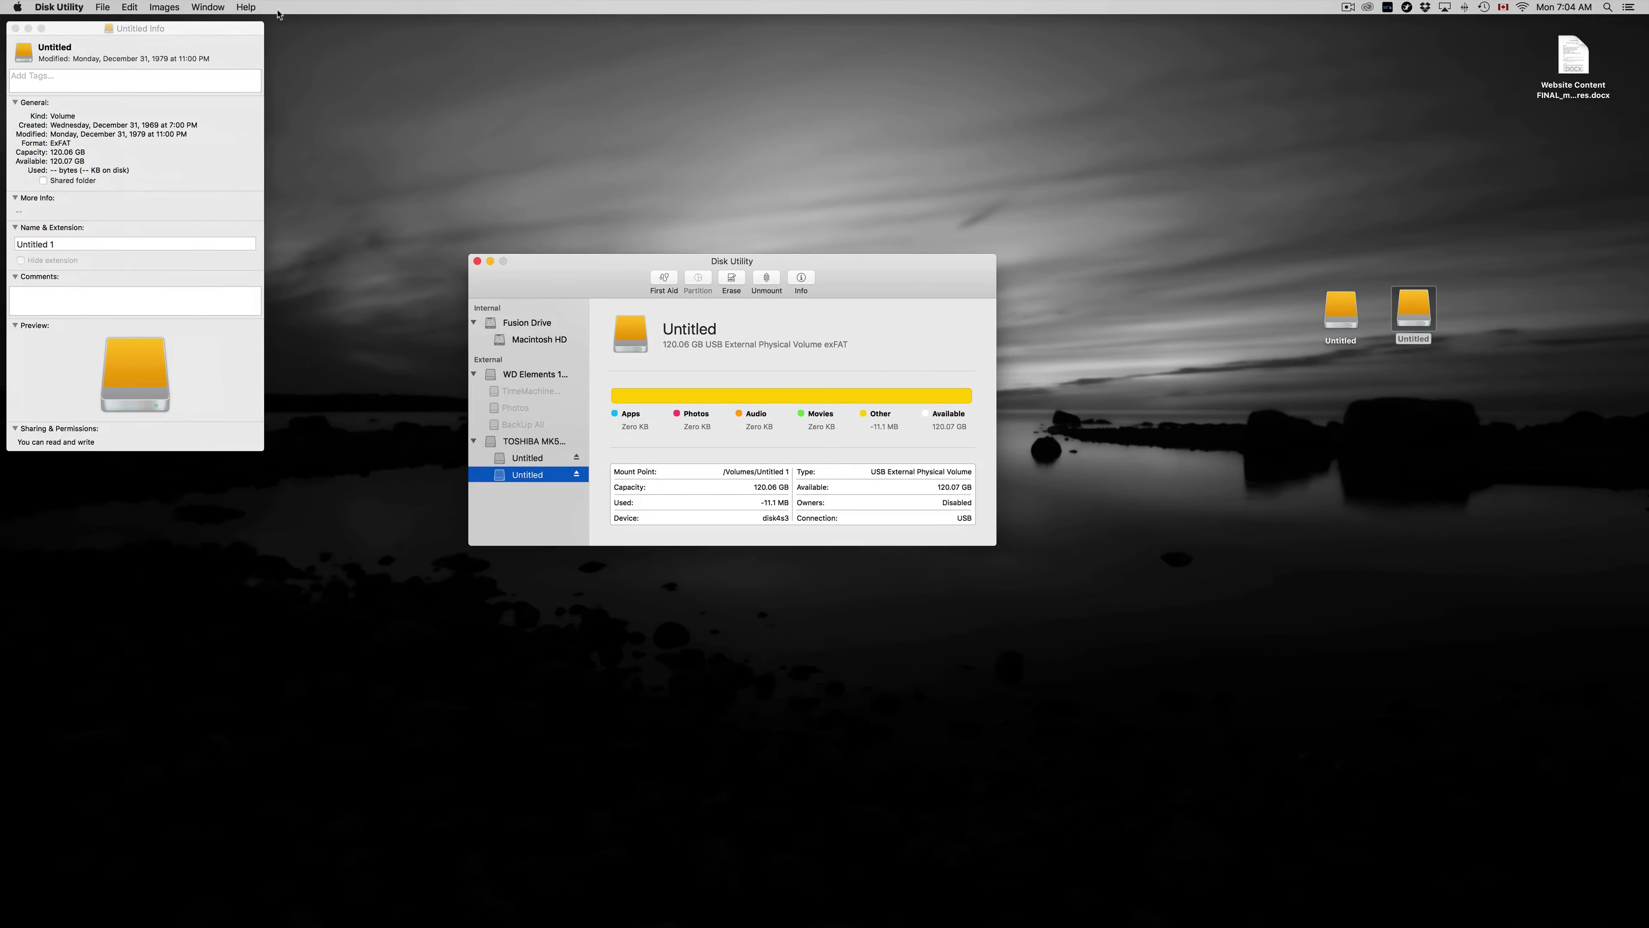
pyautogui.moveTo(216, 26); pyautogui.dragTo(1224, 185)
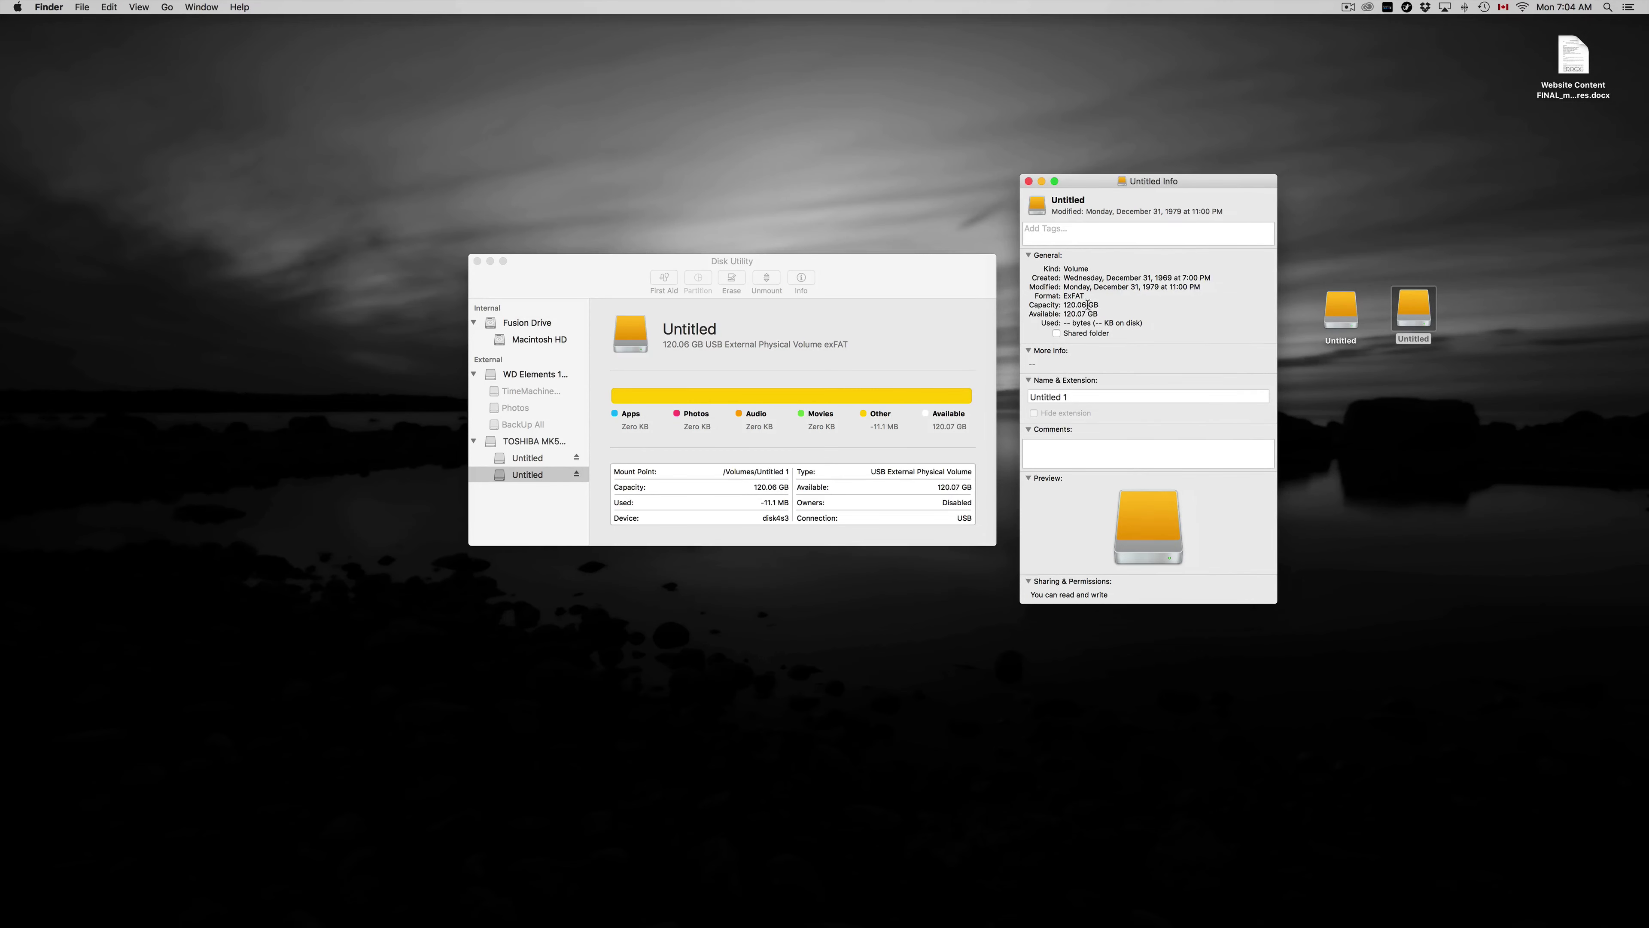
pyautogui.moveTo(1065, 304); pyautogui.dragTo(1103, 303)
pyautogui.moveTo(1084, 296); pyautogui.dragTo(1052, 293)
# Step: Rename the ExFAT drive as PC in its info window and close that window
pyautogui.click(1063, 395)
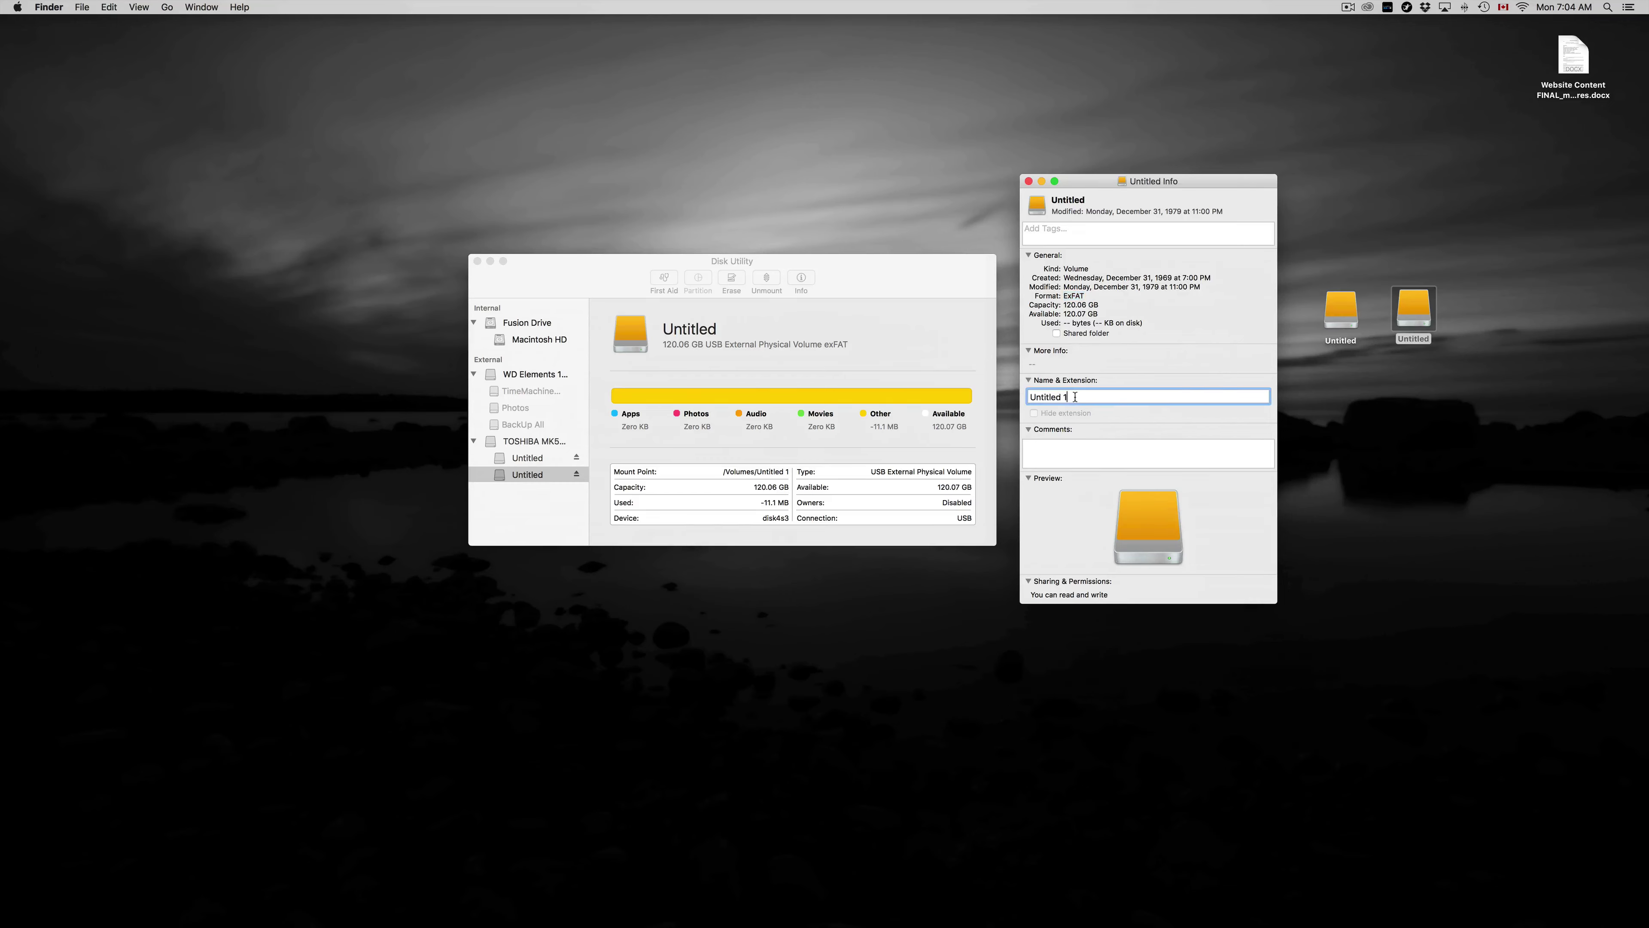
pyautogui.moveTo(1080, 397); pyautogui.dragTo(1018, 395)
pyautogui.write('PC')
pyautogui.click(1358, 452)
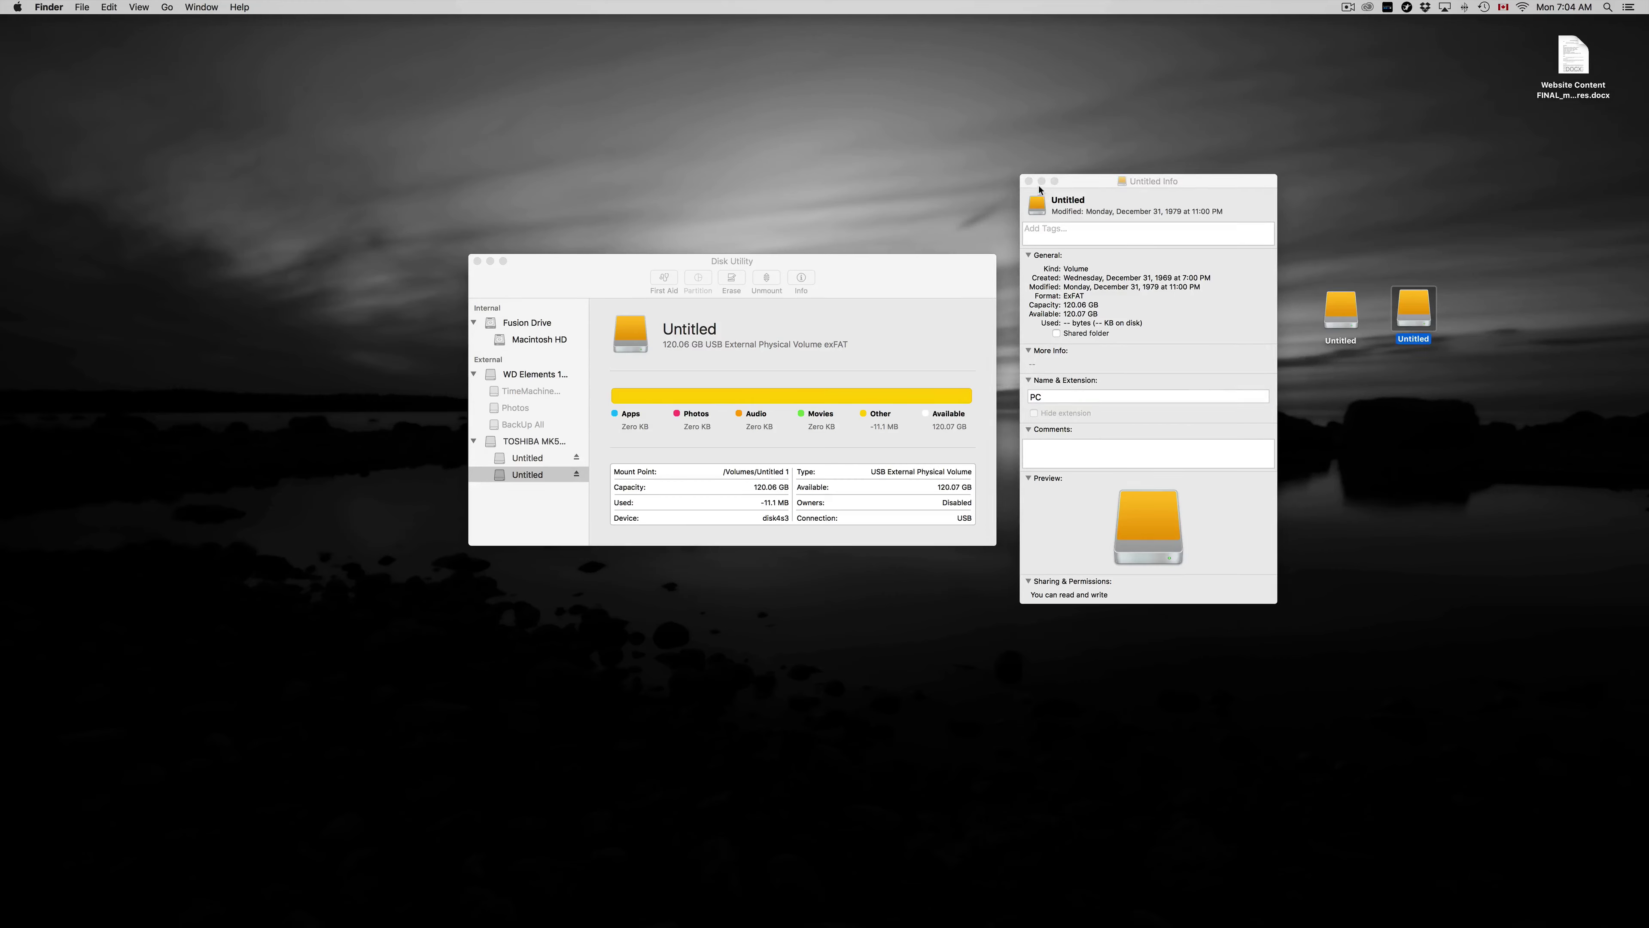
pyautogui.click(1028, 181)
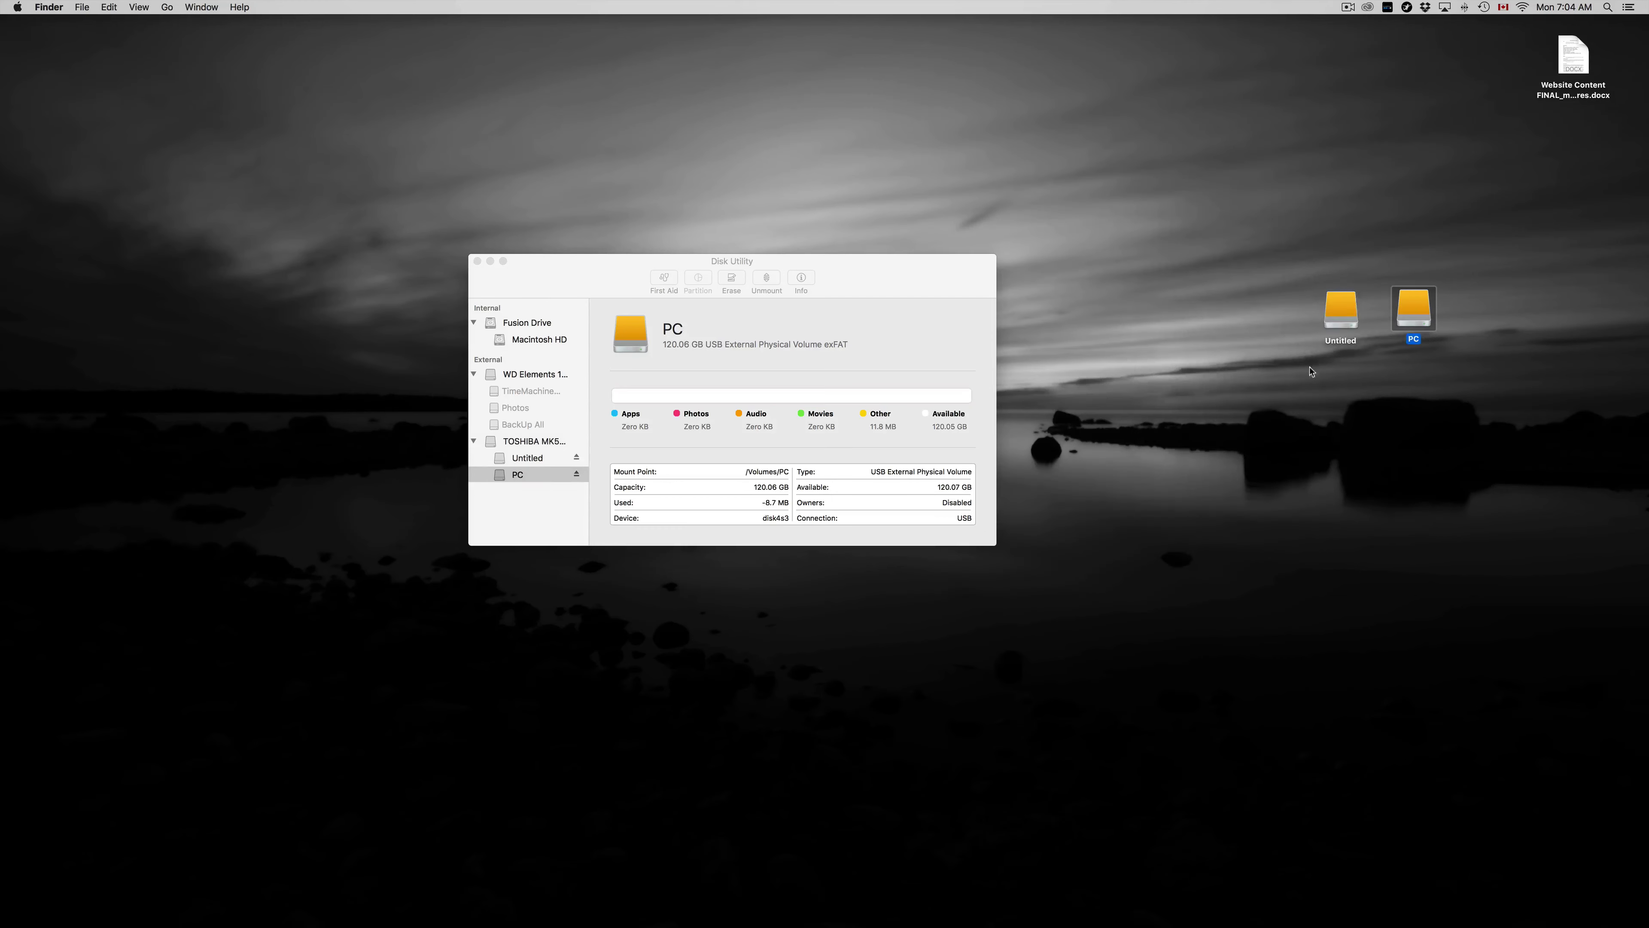
# Step: Rename the remaining Untitled drive on the desktop as TimeMachine
pyautogui.click(1350, 349)
pyautogui.click(1348, 374)
pyautogui.click(1343, 350)
pyautogui.moveTo(1344, 349); pyautogui.dragTo(1347, 352)
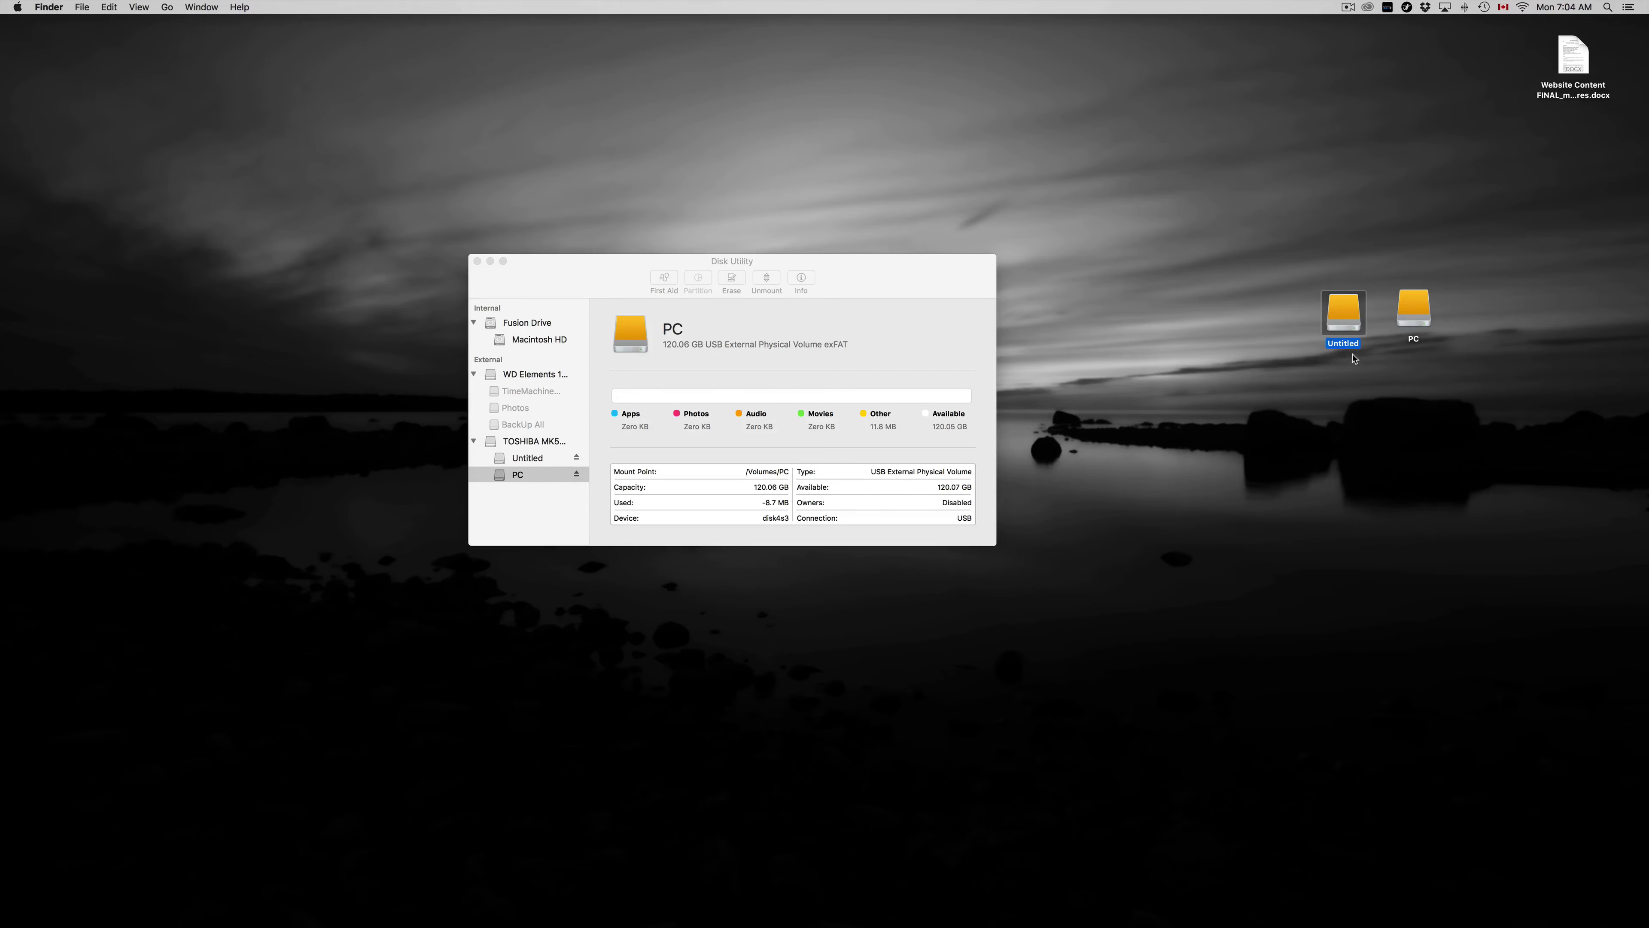
pyautogui.click(1354, 363)
pyautogui.click(1346, 350)
pyautogui.click(1366, 386)
pyautogui.click(1351, 346)
pyautogui.click(1350, 345)
pyautogui.write('TimeMachine')
pyautogui.press('Return')
# Step: Shift the TimeMachine drive icon away from PC and append NEW to its name, making it TimeMachineNEW
pyautogui.moveTo(1338, 317); pyautogui.dragTo(1326, 318)
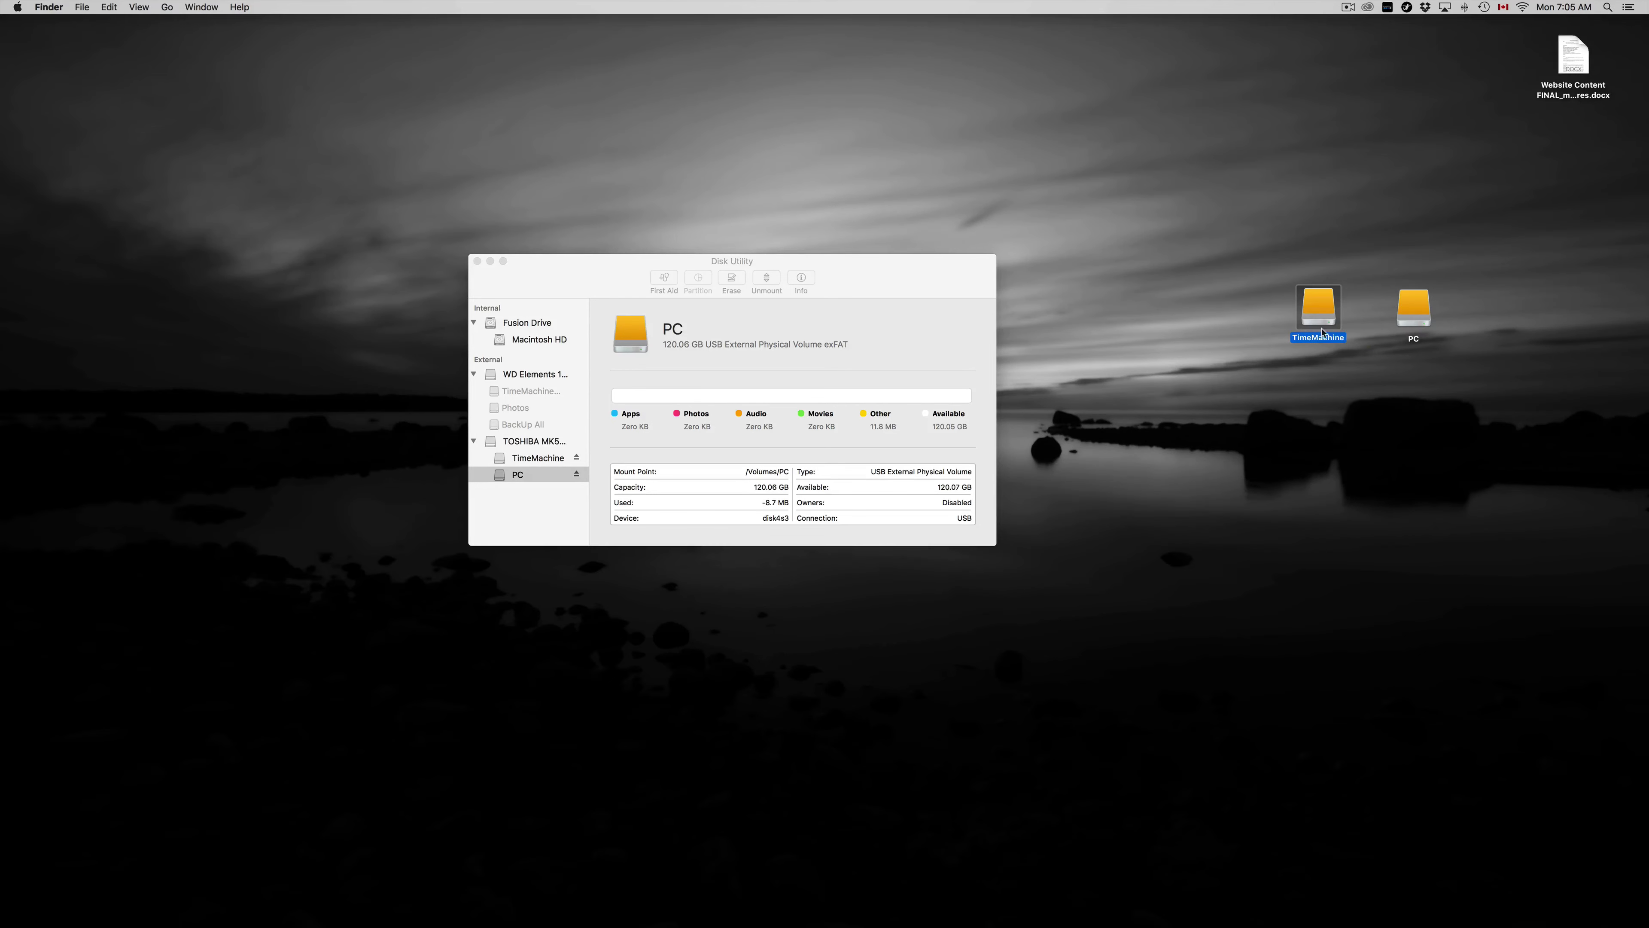
pyautogui.click(1318, 359)
pyautogui.click(1321, 339)
pyautogui.click(1322, 339)
pyautogui.press('Right')
pyautogui.write('NEW')
pyautogui.click(1312, 410)
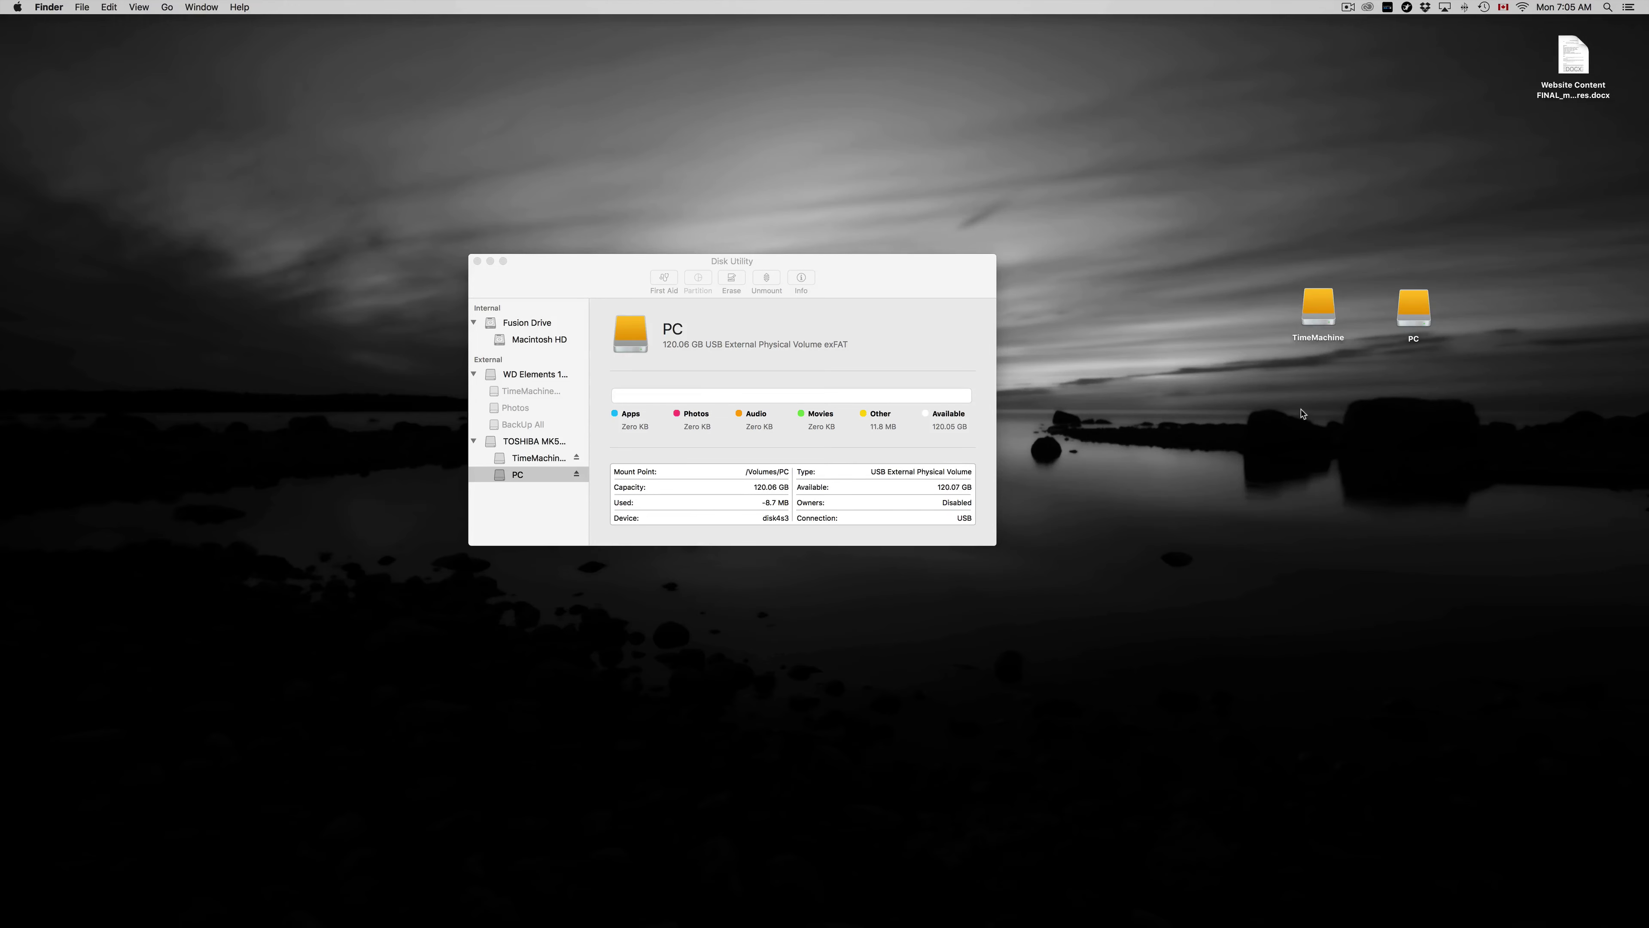
# Step: Reposition the TimeMachineNEW and PC drive icons next to each other on the desktop
pyautogui.click(1314, 340)
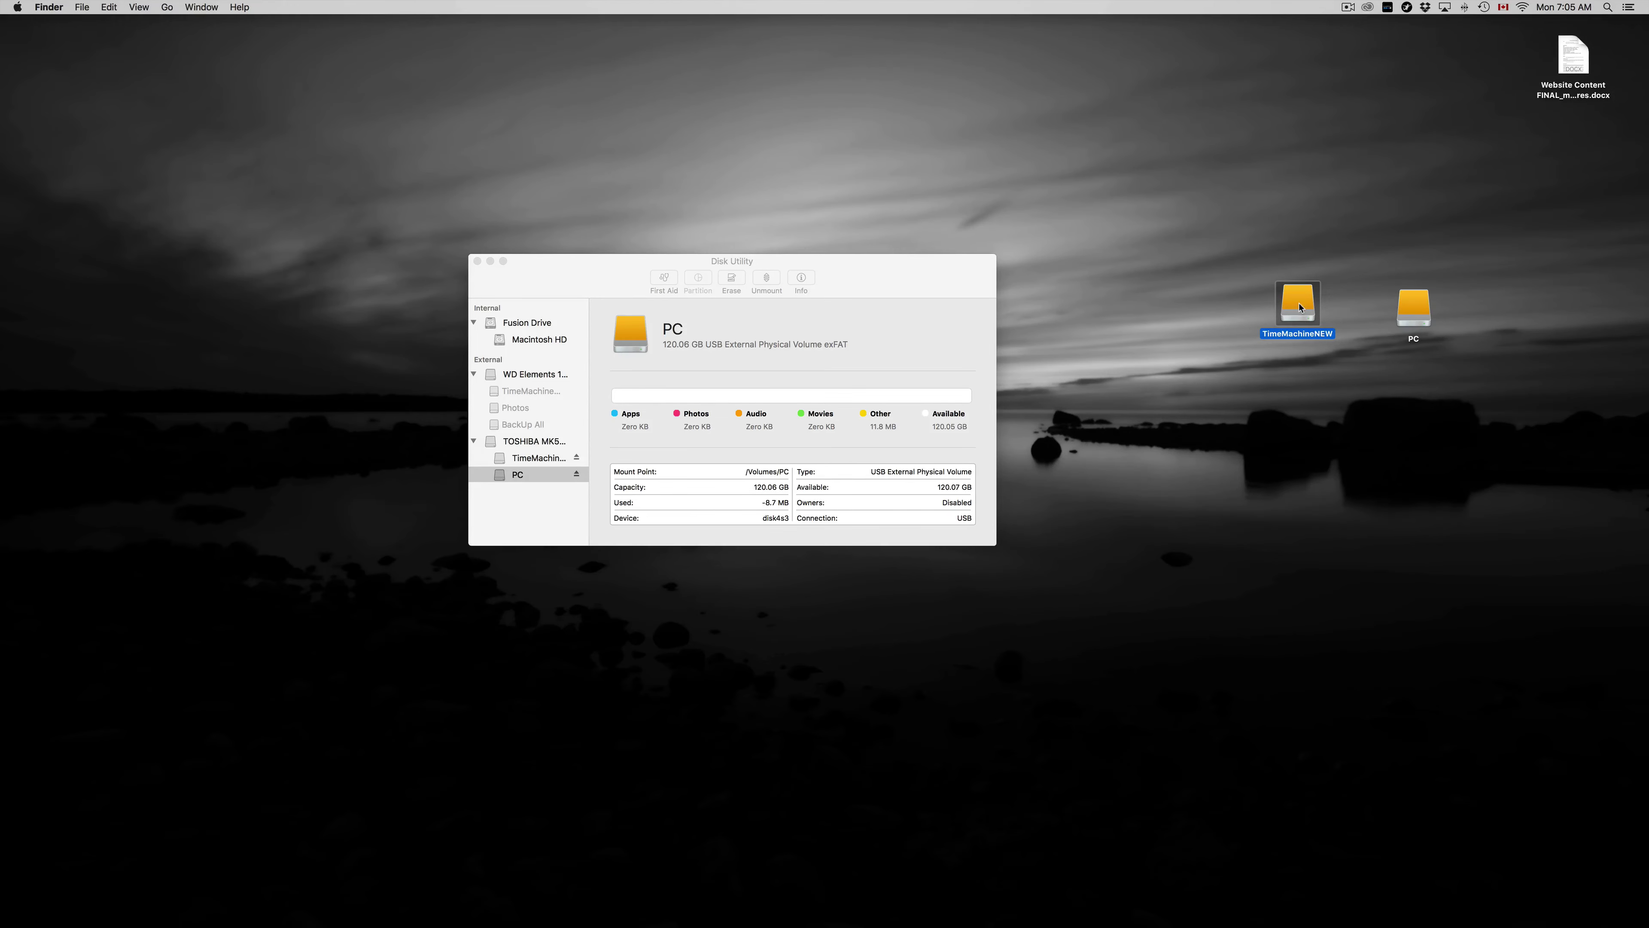
pyautogui.moveTo(1399, 311); pyautogui.dragTo(1395, 312)
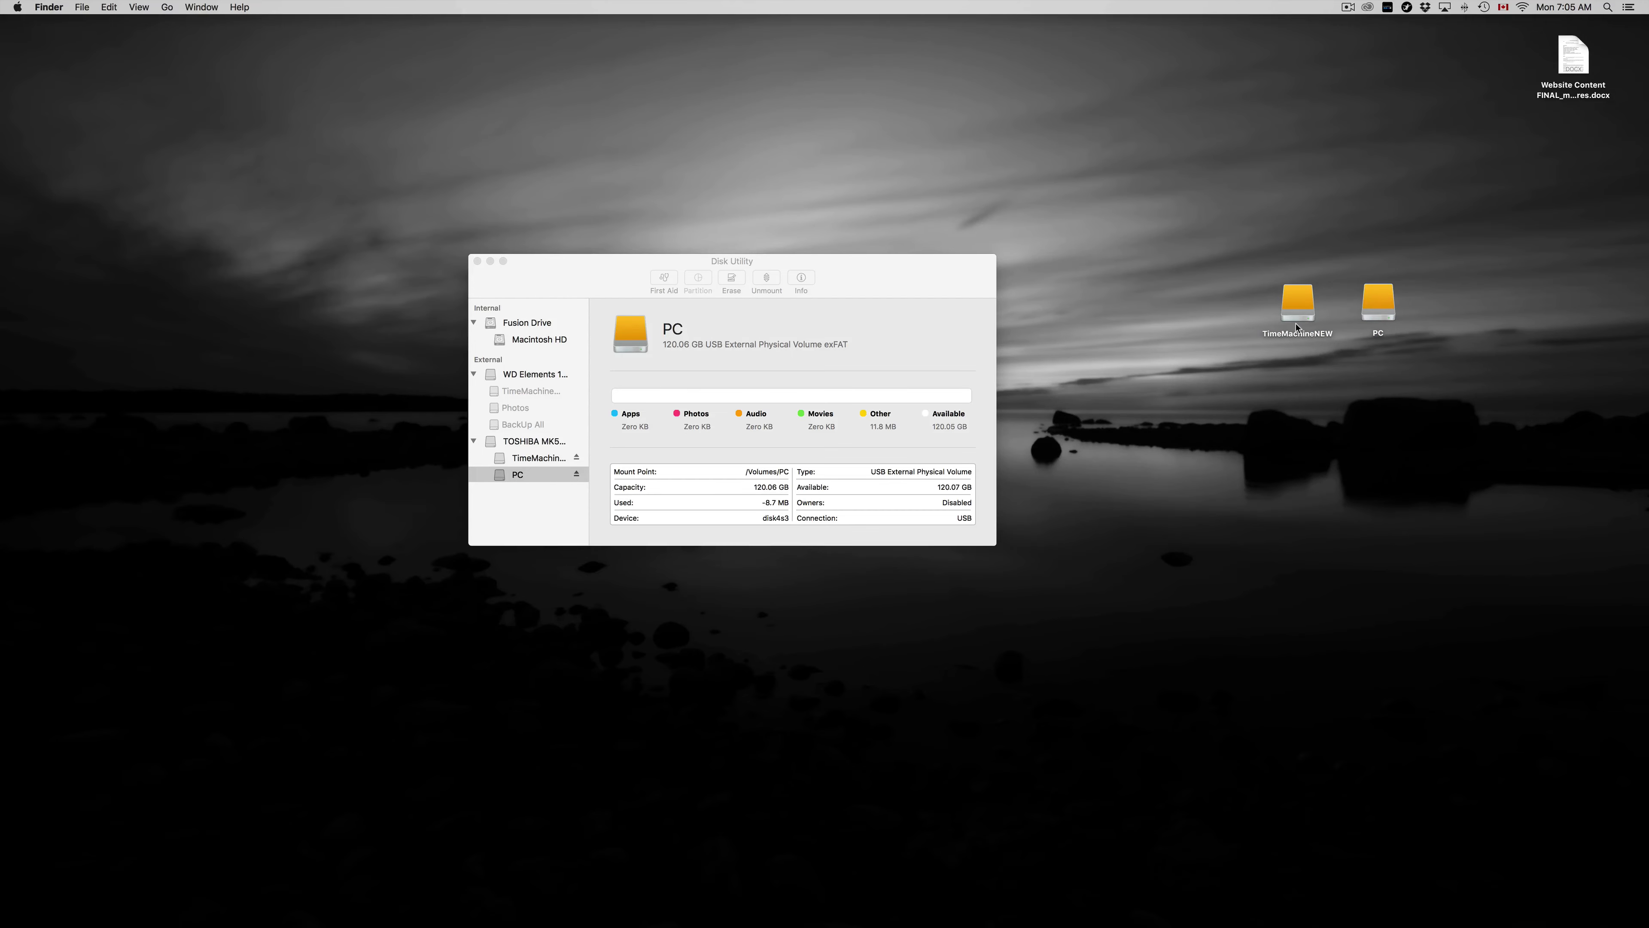
pyautogui.moveTo(1307, 321); pyautogui.dragTo(1375, 307)
# Step: Open the PC drive in Finder and copy the Website Content document from the desktop into it
pyautogui.doubleClick(1375, 307)
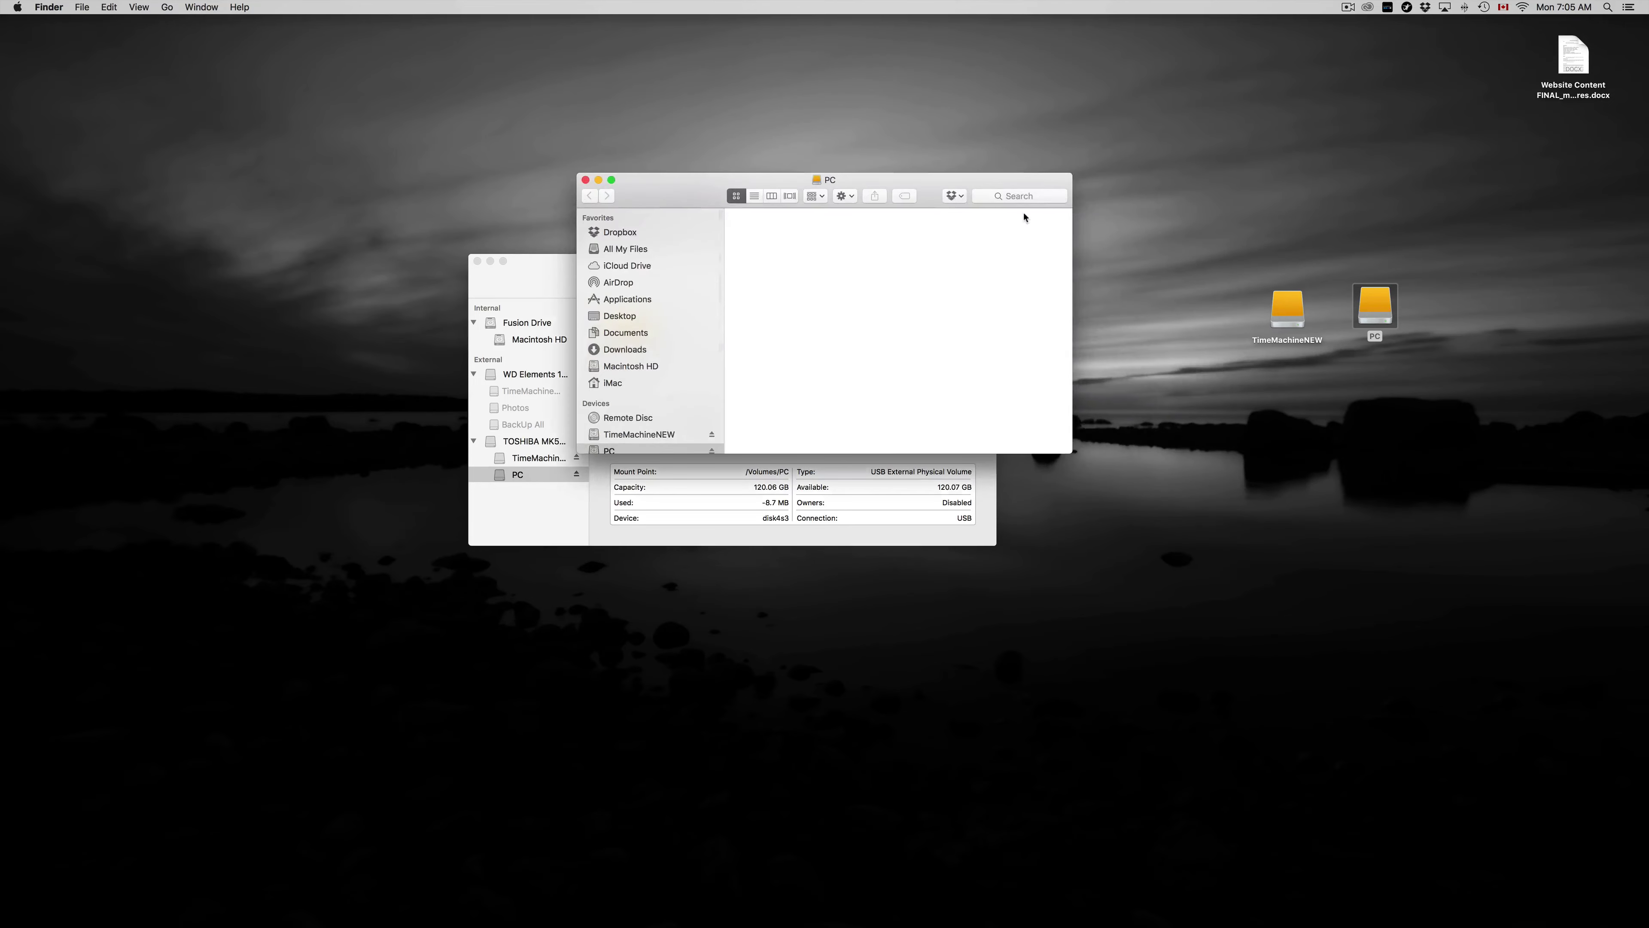
pyautogui.moveTo(974, 186); pyautogui.dragTo(1294, 414)
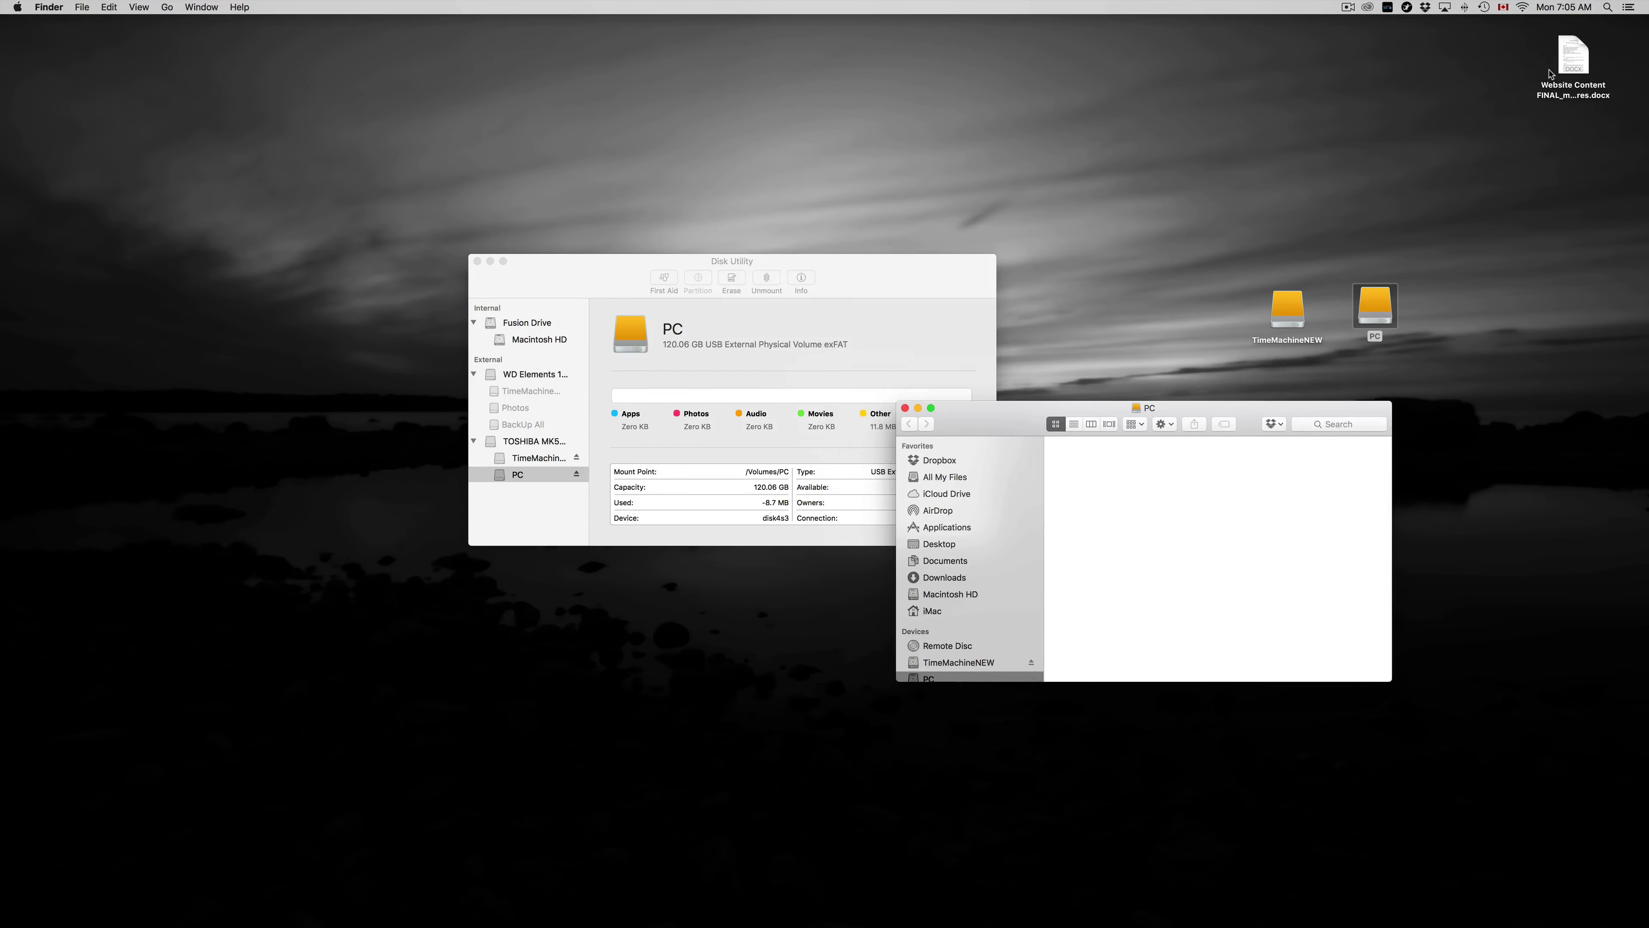
pyautogui.moveTo(1552, 73); pyautogui.dragTo(1133, 471)
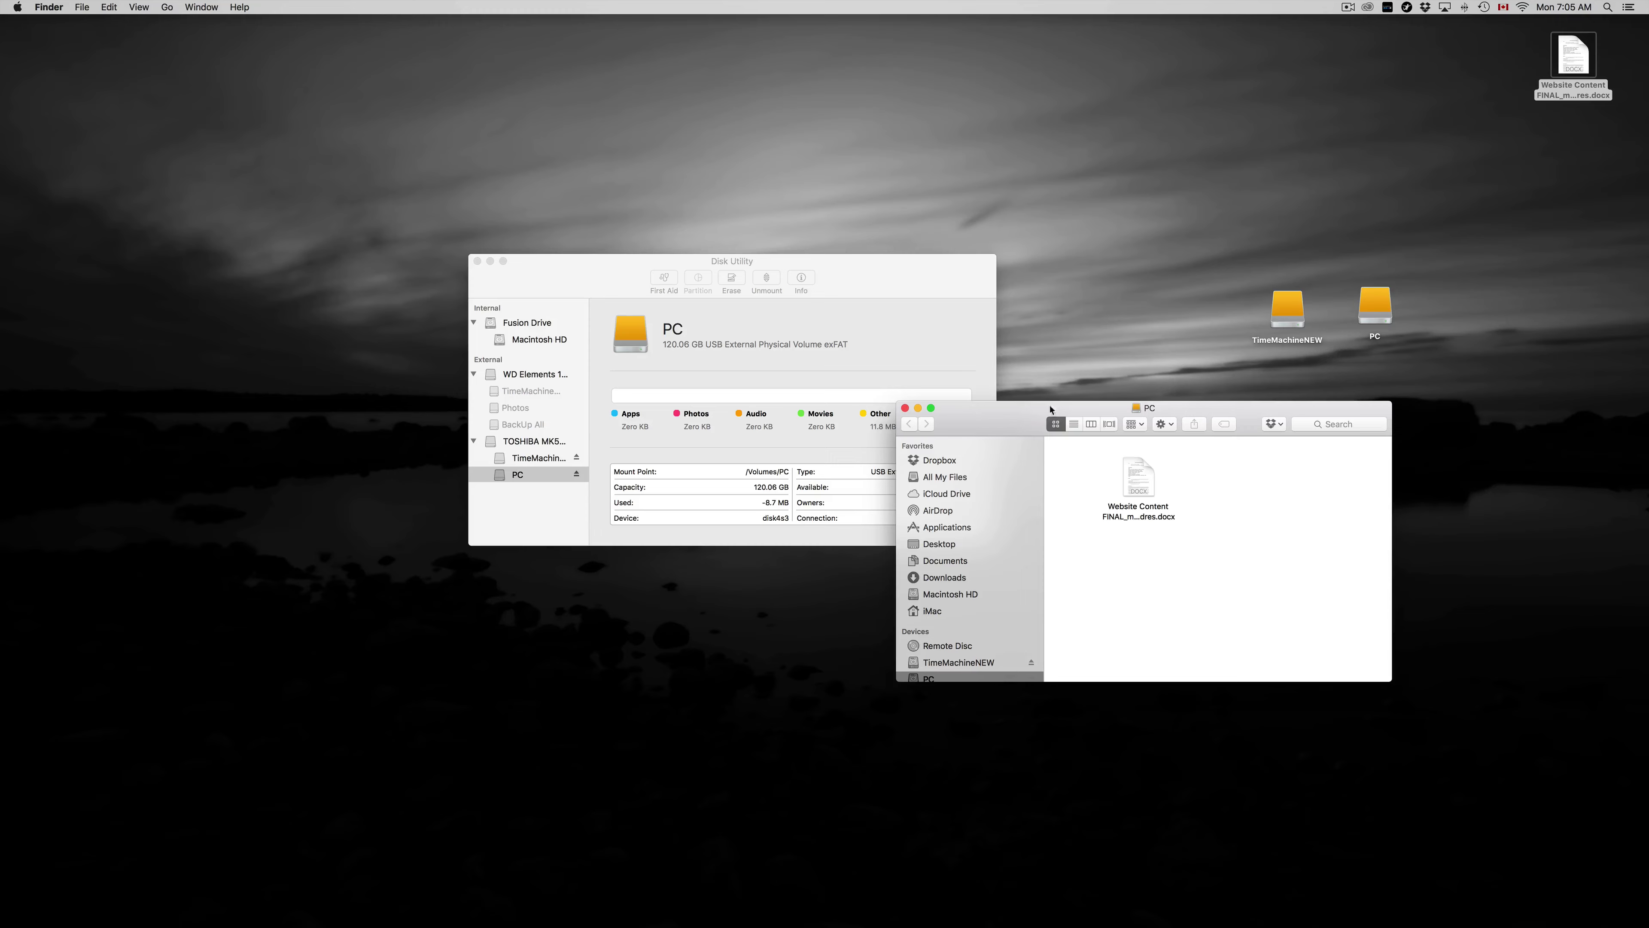
# Step: Open the TimeMachineNEW drive, place its window below the PC window to examine it, and close all Finder windows
pyautogui.doubleClick(1286, 315)
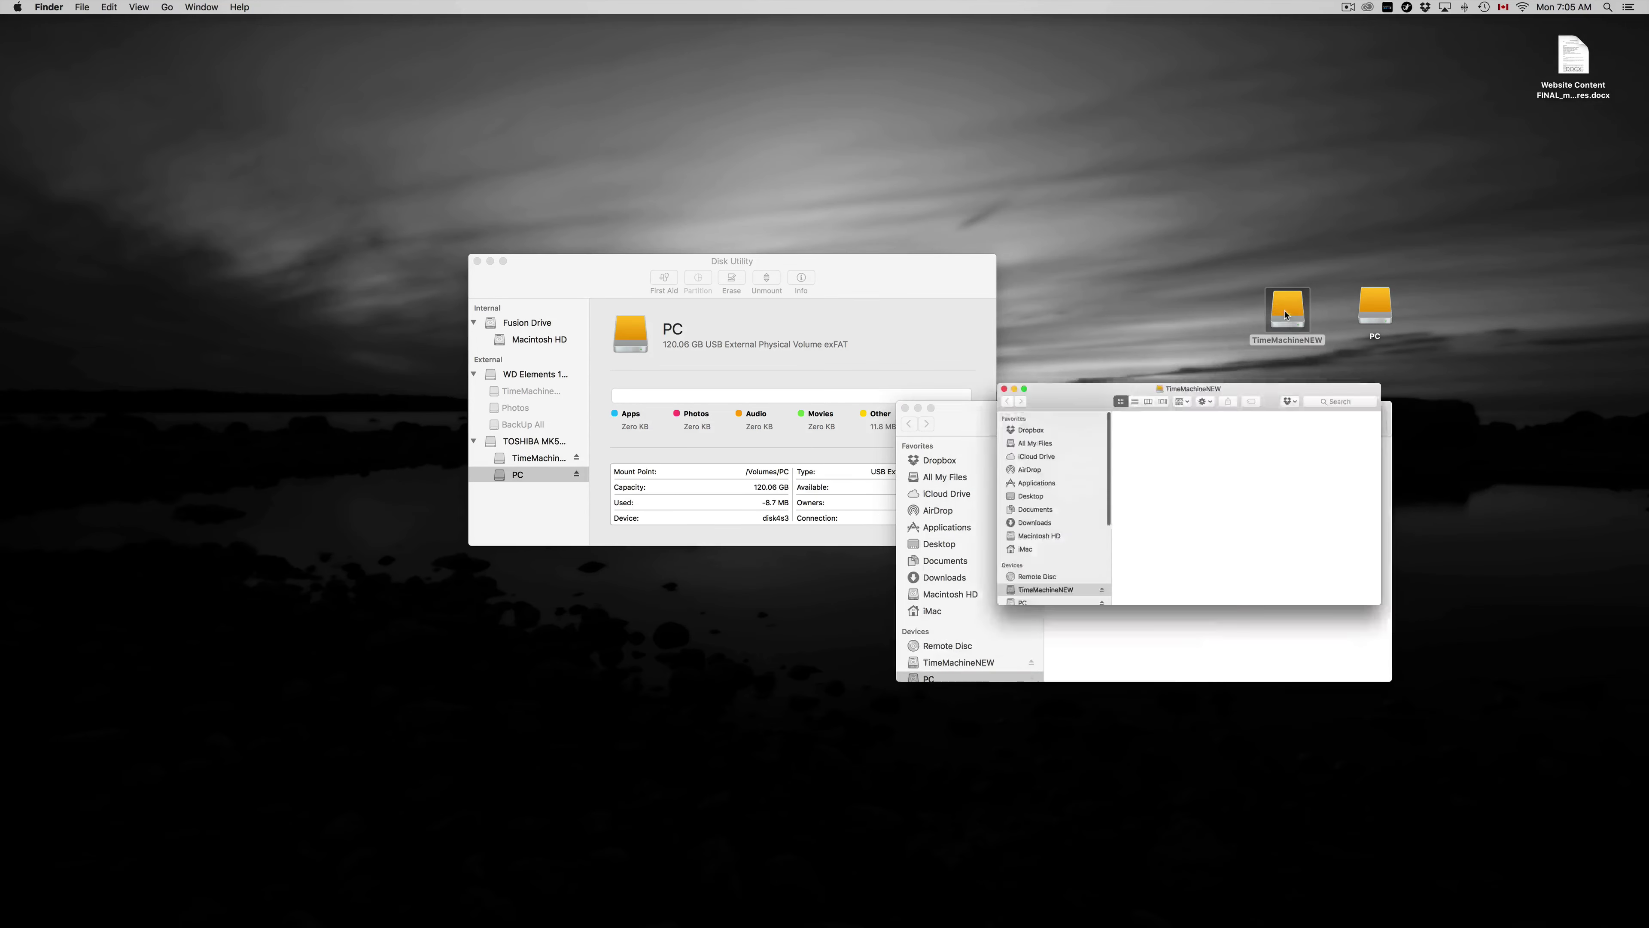
pyautogui.moveTo(1021, 424); pyautogui.dragTo(1151, 549)
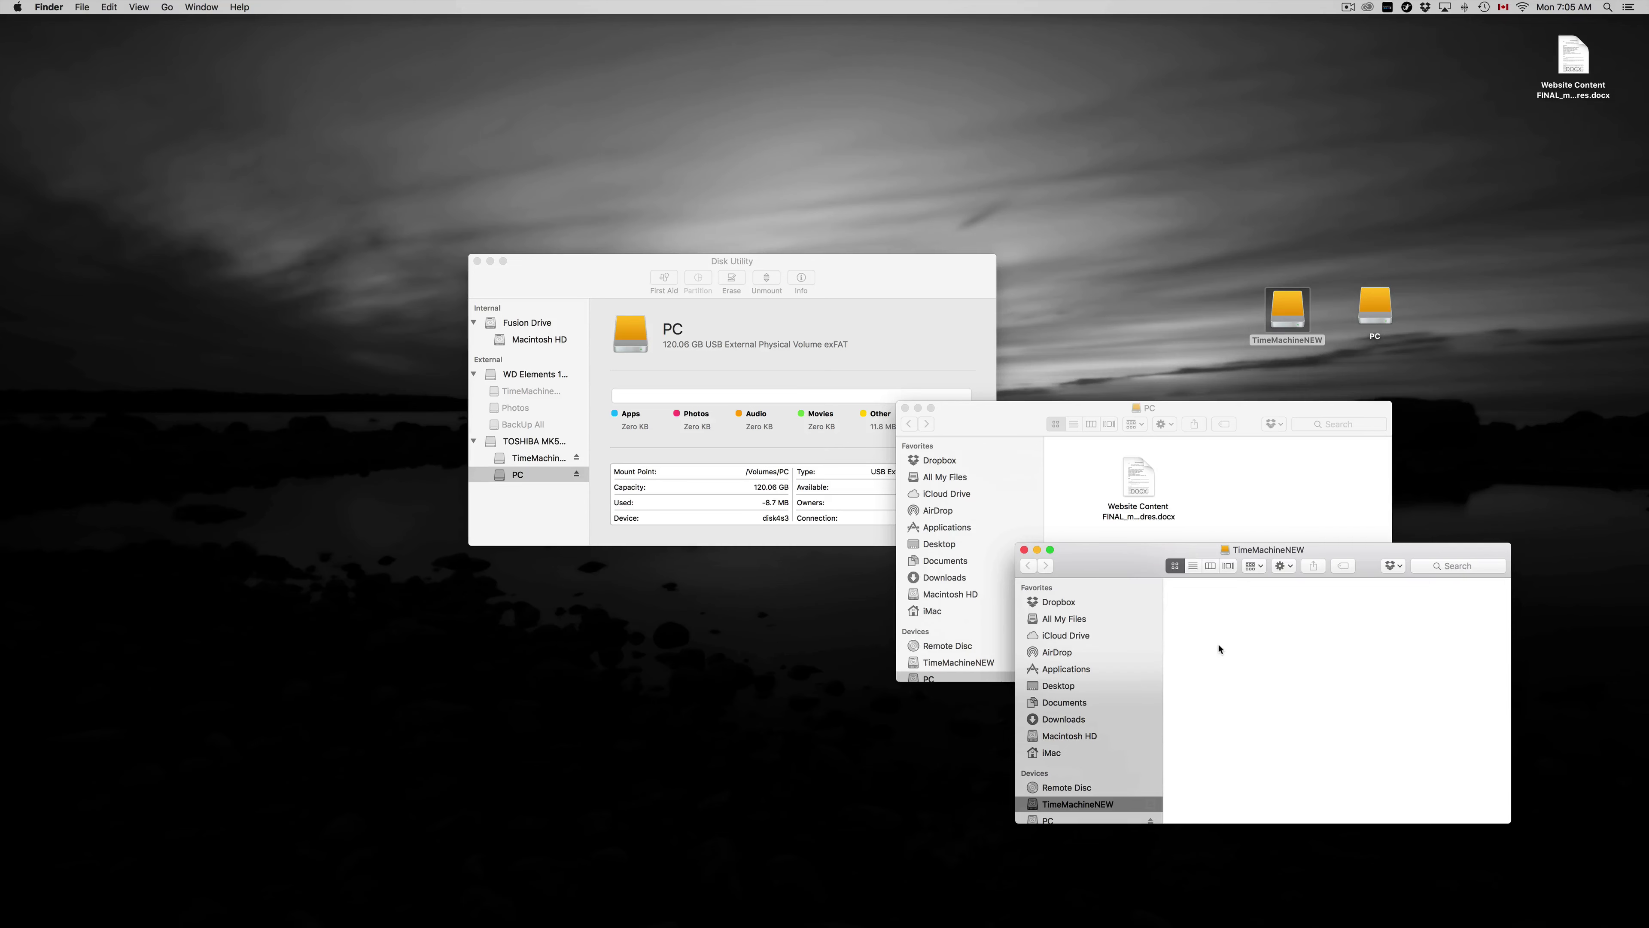
pyautogui.keyDown('alt'); pyautogui.click(901, 406); pyautogui.keyUp('alt')
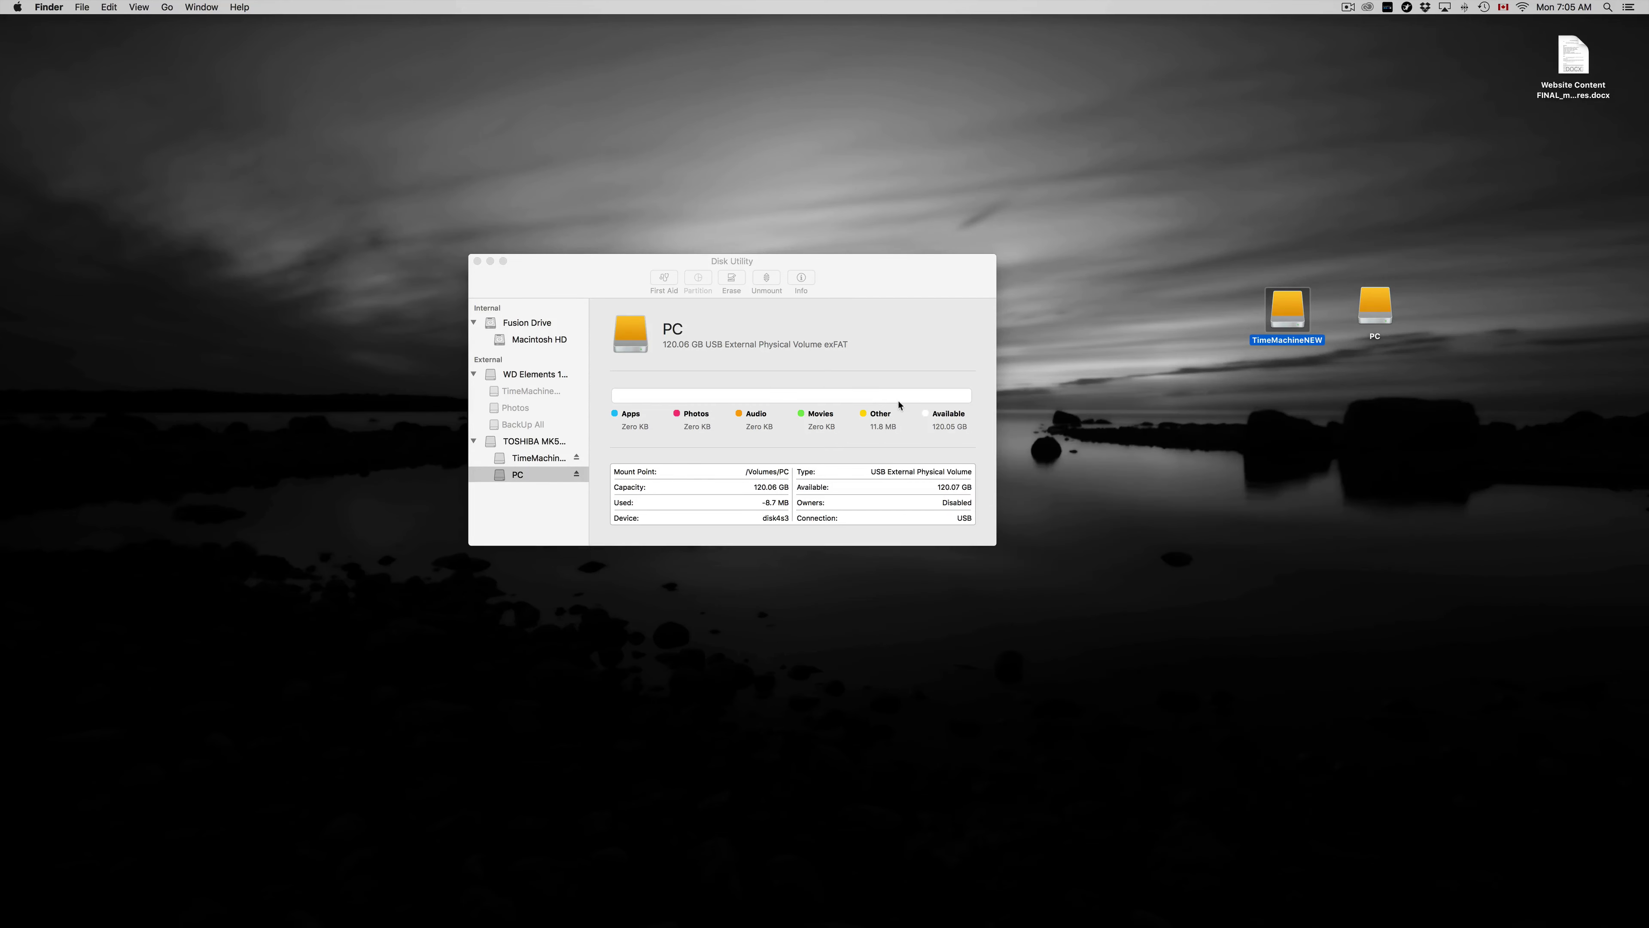
# Step: Close Disk Utility and shift the TimeMachineNEW drive icon slightly upward on the desktop
pyautogui.moveTo(863, 310); pyautogui.dragTo(953, 349)
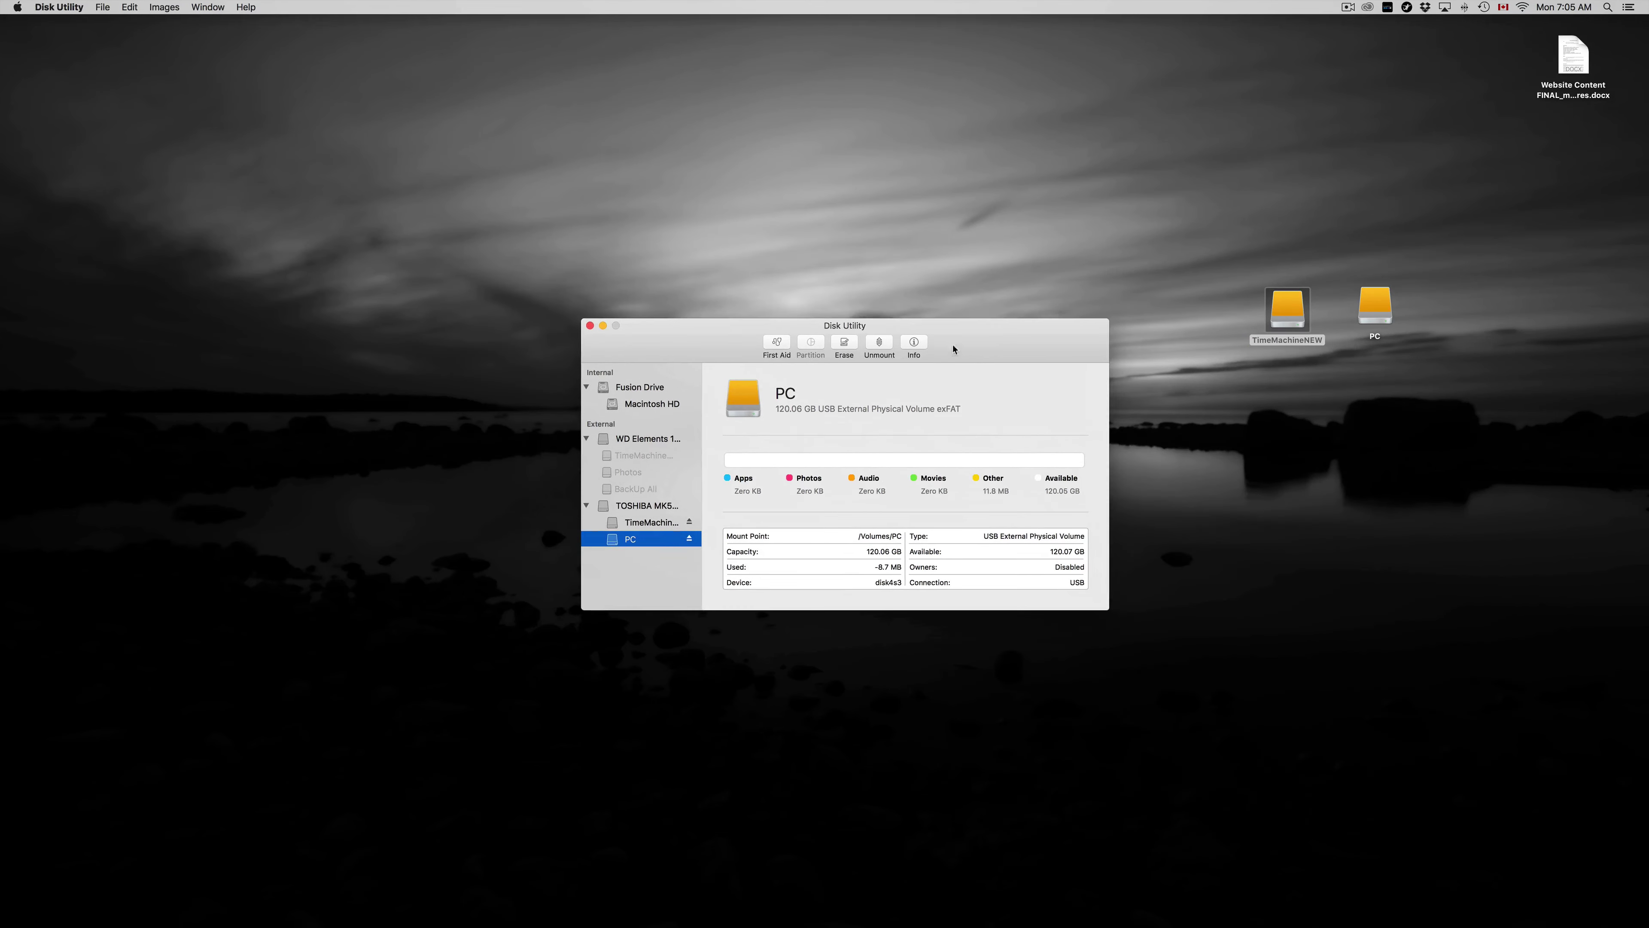
pyautogui.click(590, 326)
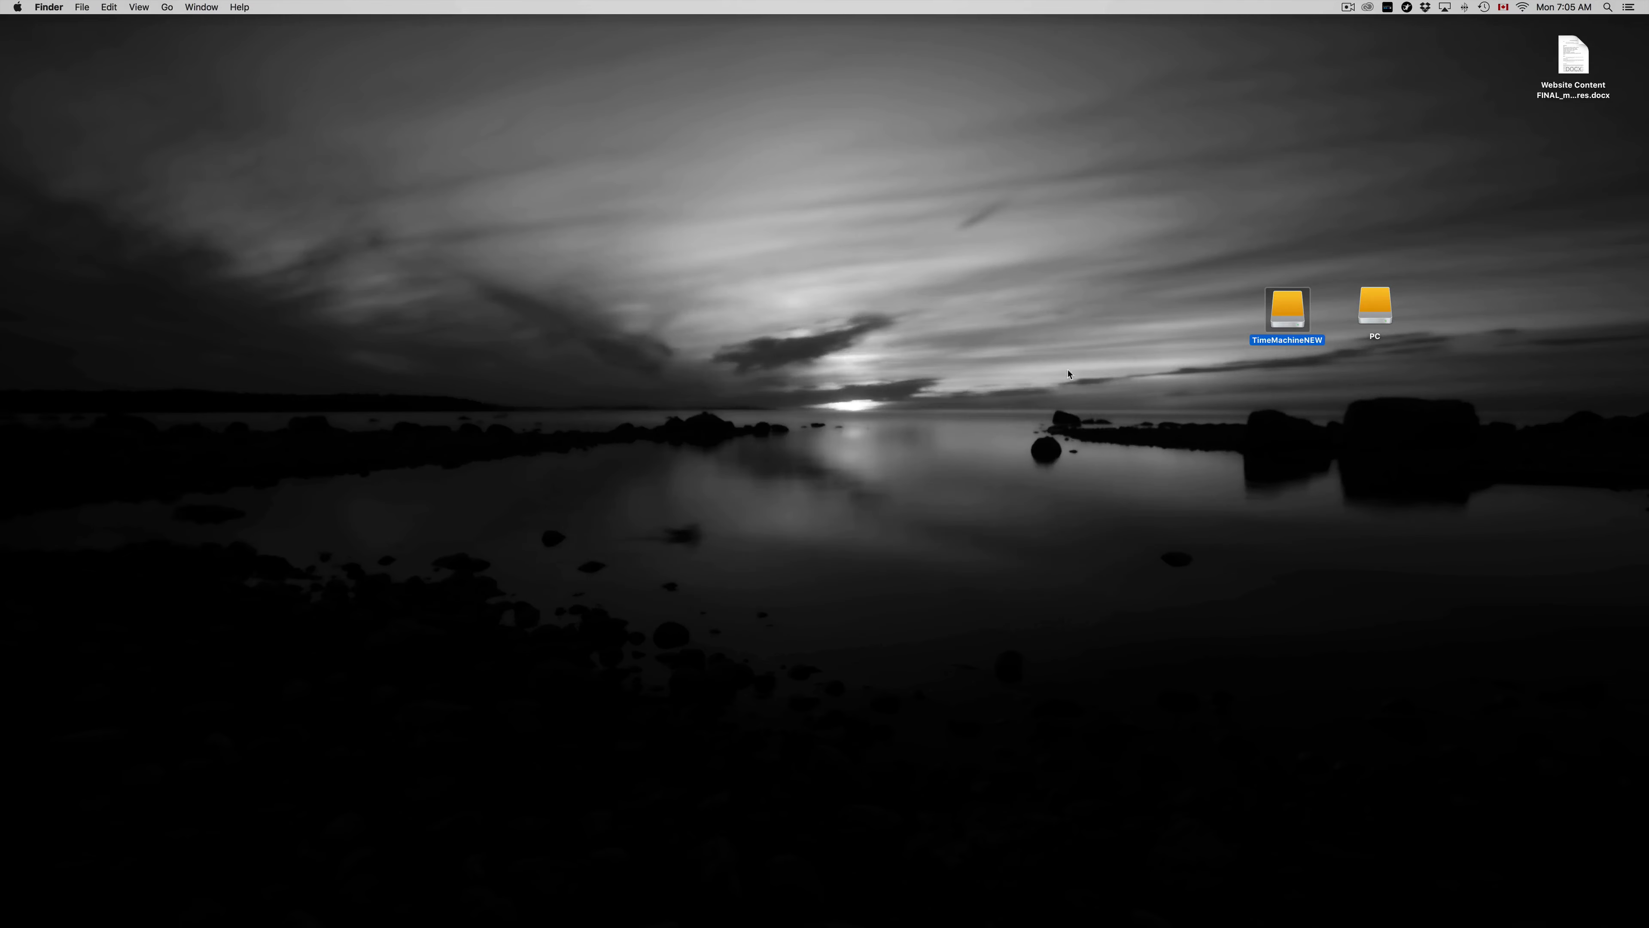
pyautogui.moveTo(1282, 321); pyautogui.dragTo(1290, 307)
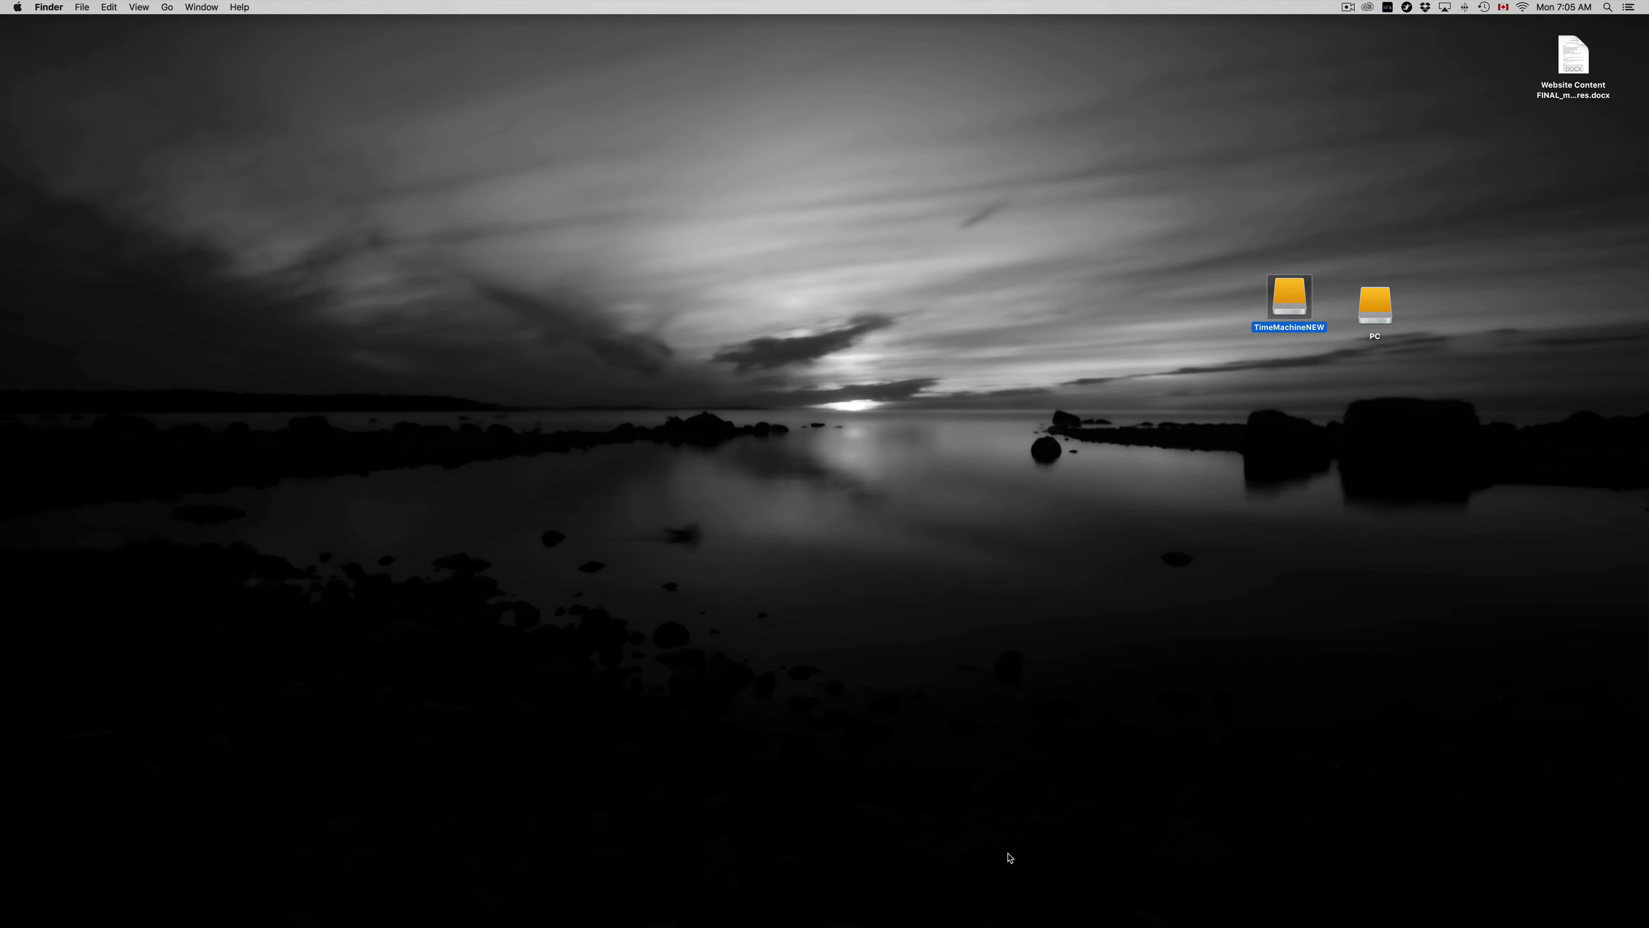
# Step: Open the Time Machine settings in System Preferences and look through the list of backup disks
pyautogui.moveTo(1006, 922)
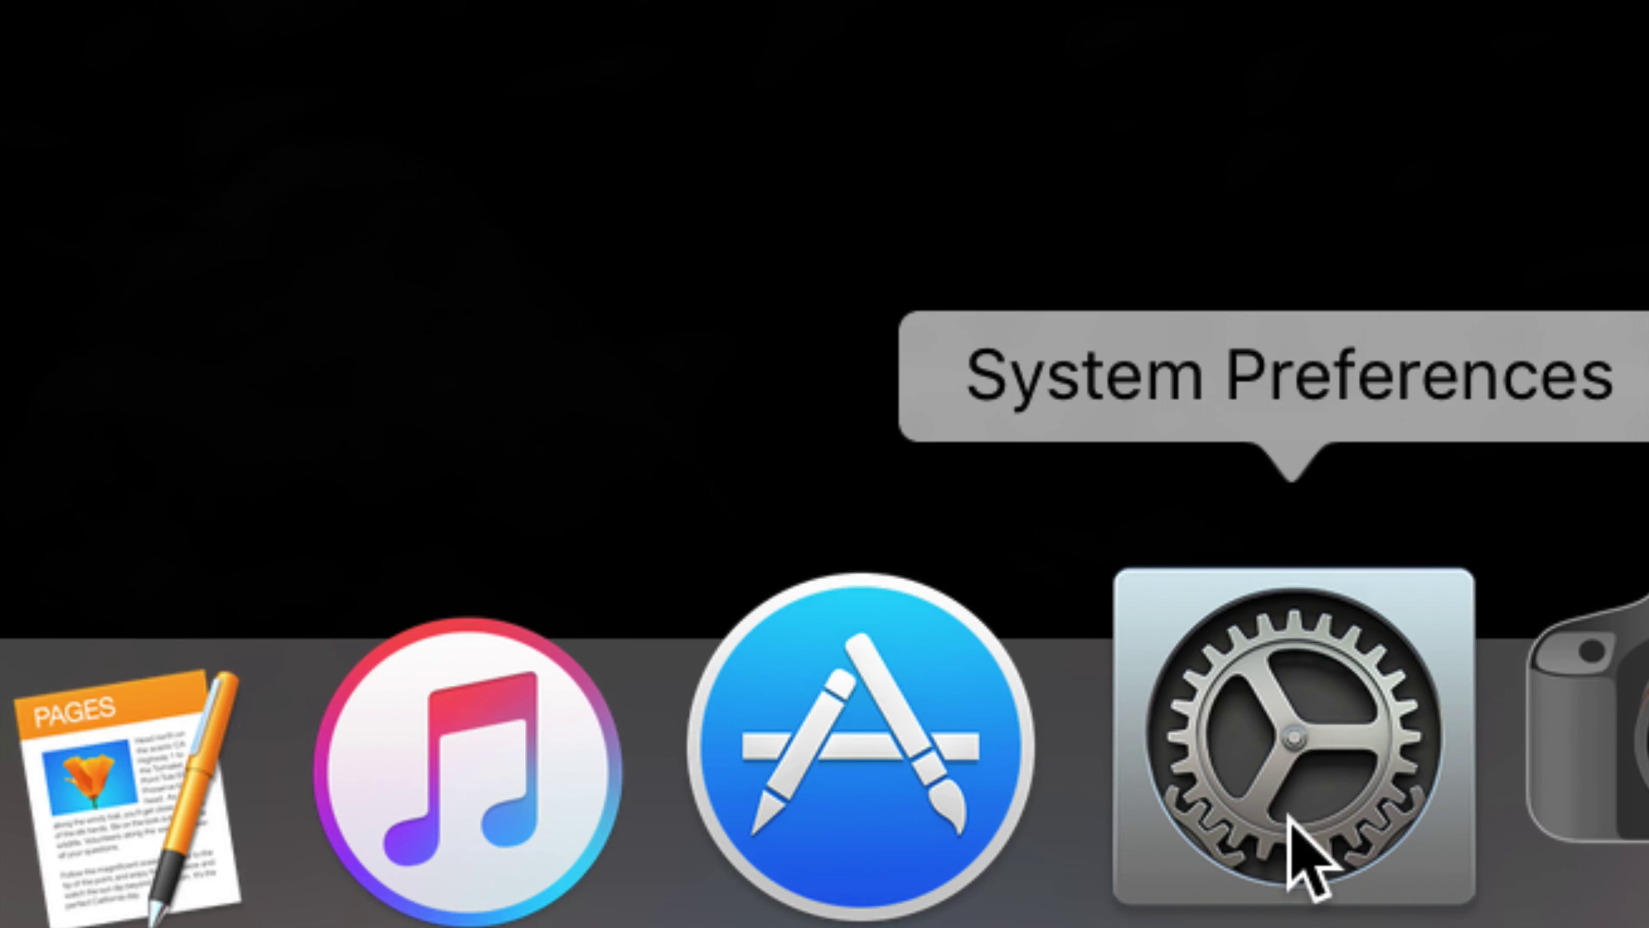
pyautogui.click(1292, 824)
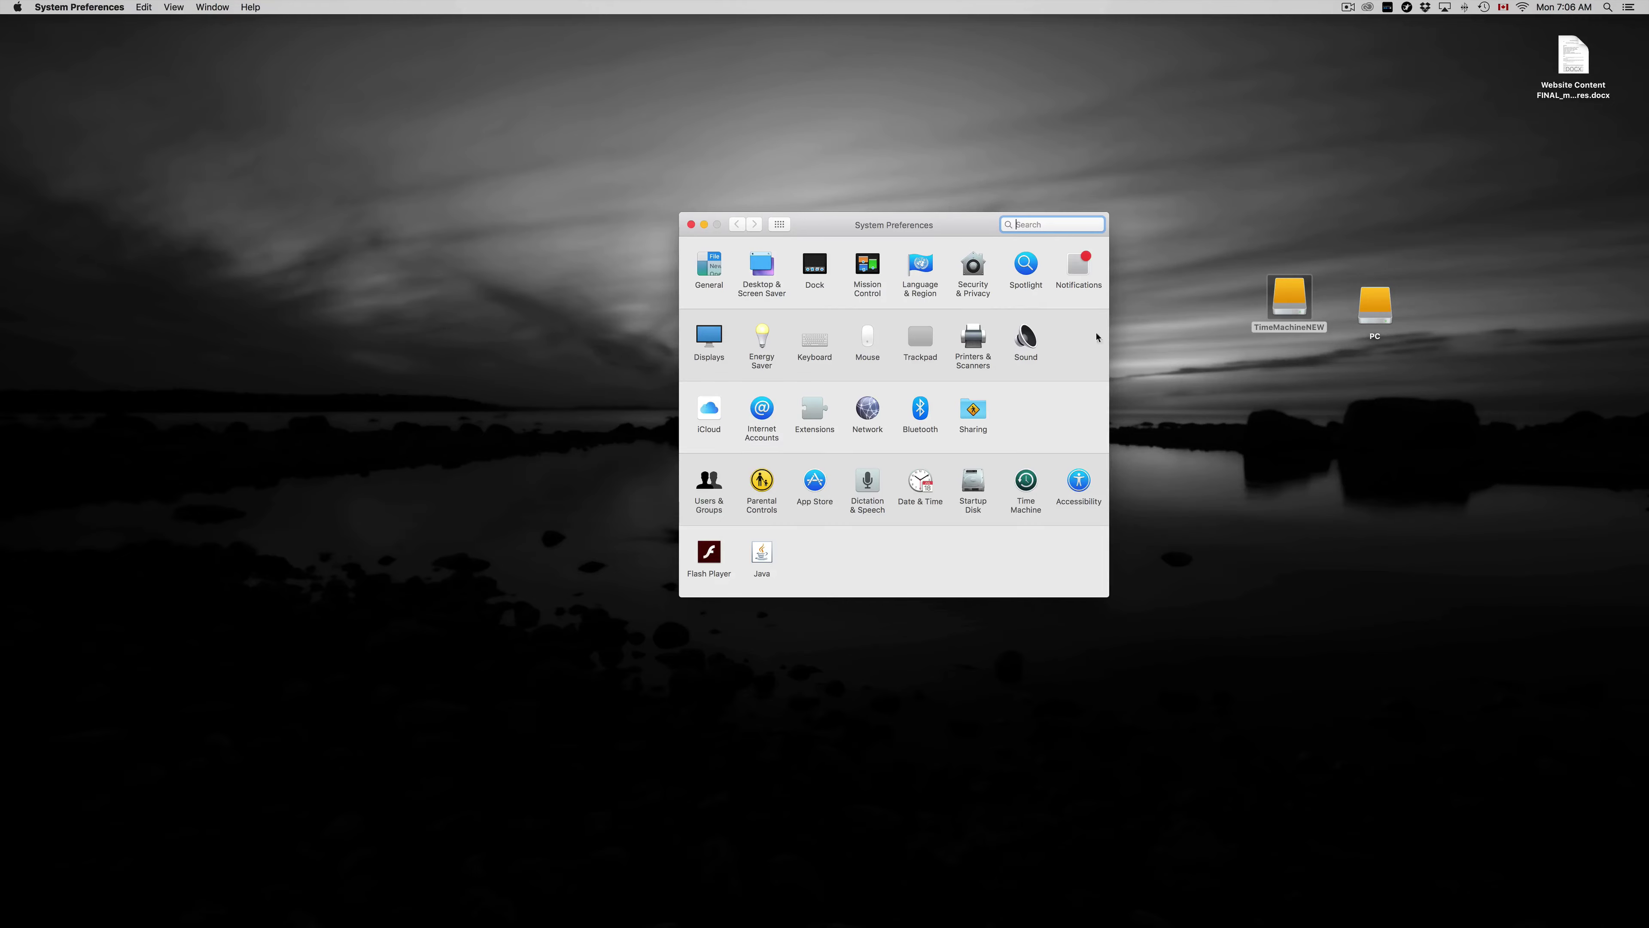
pyautogui.moveTo(909, 225); pyautogui.dragTo(1270, 305)
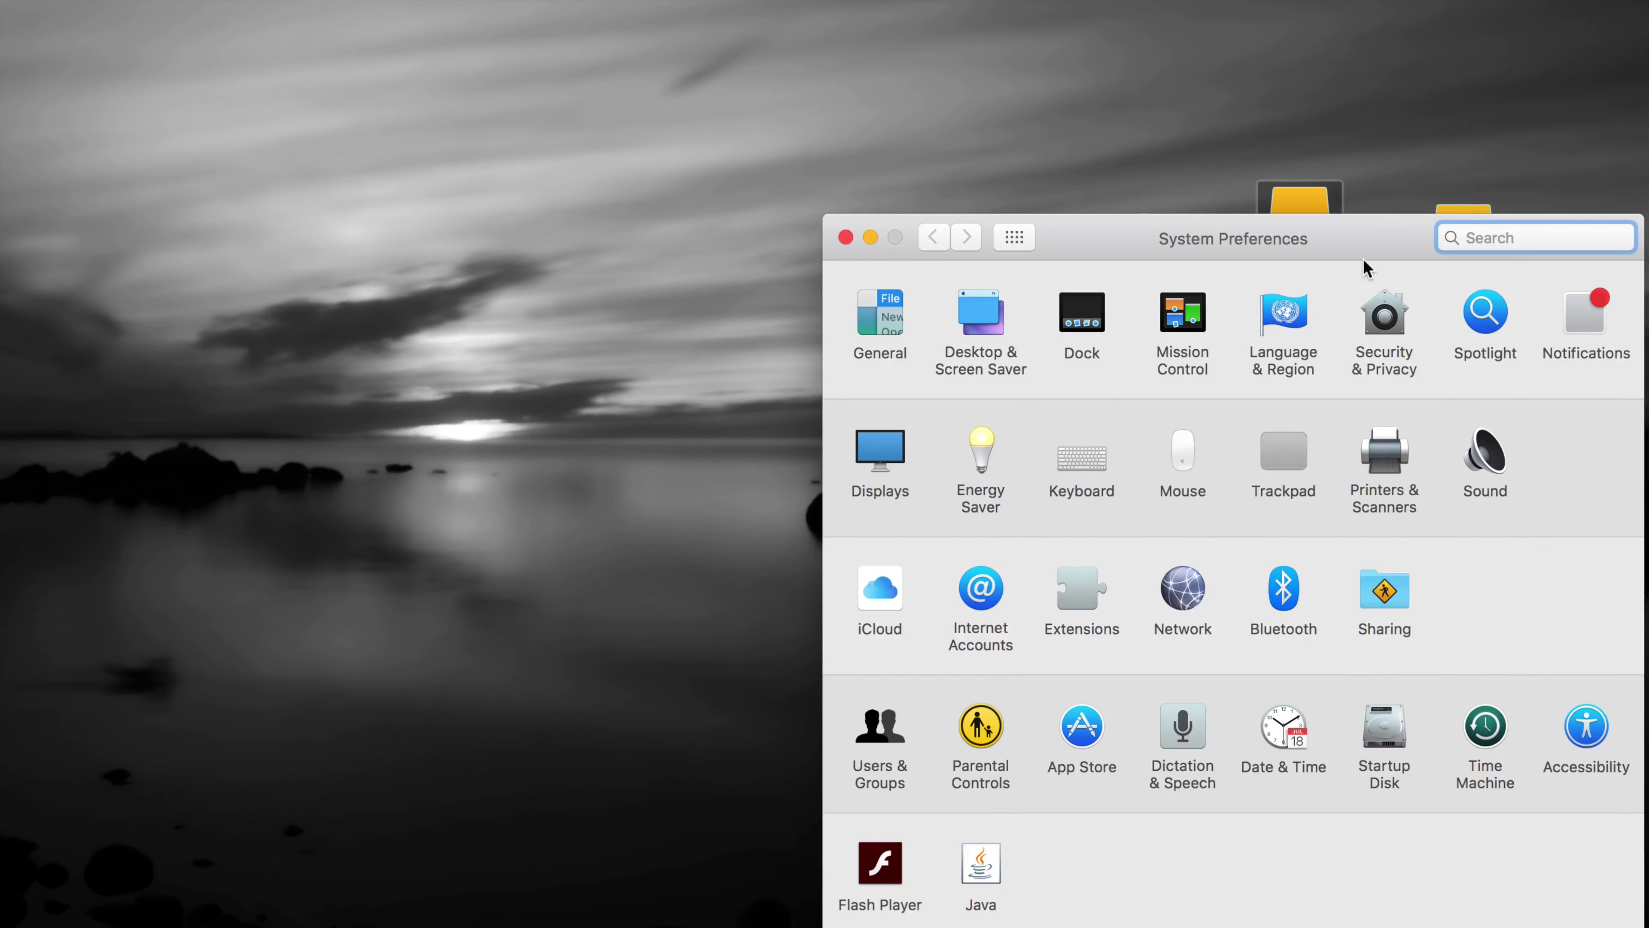
pyautogui.moveTo(1362, 255); pyautogui.dragTo(1210, 186)
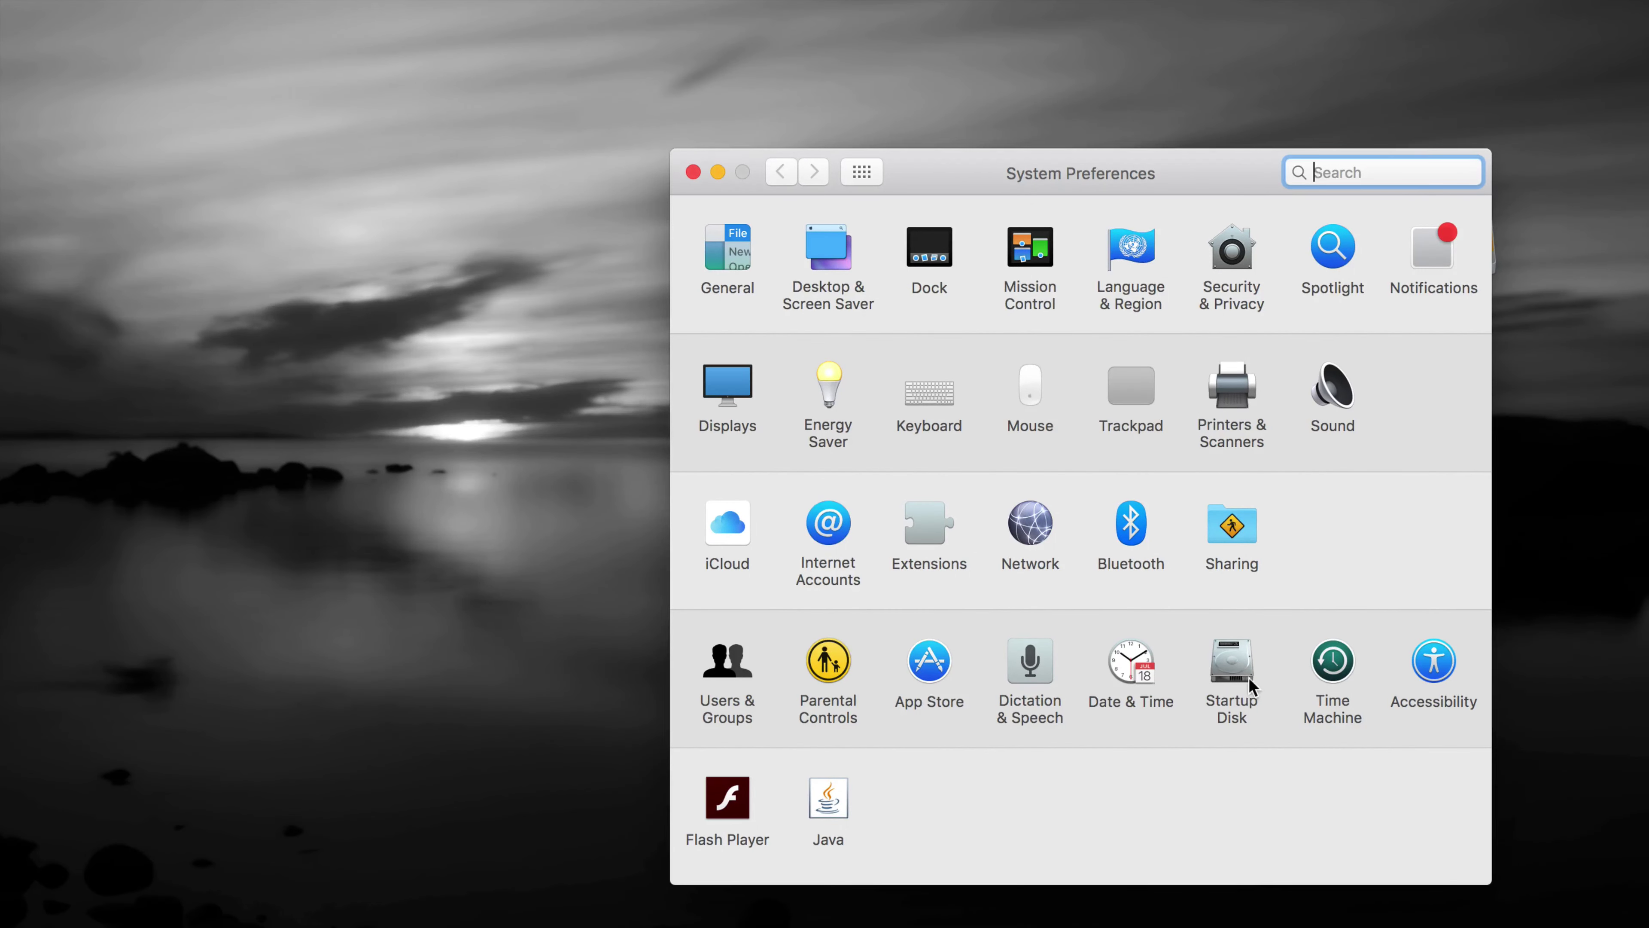
pyautogui.click(1328, 666)
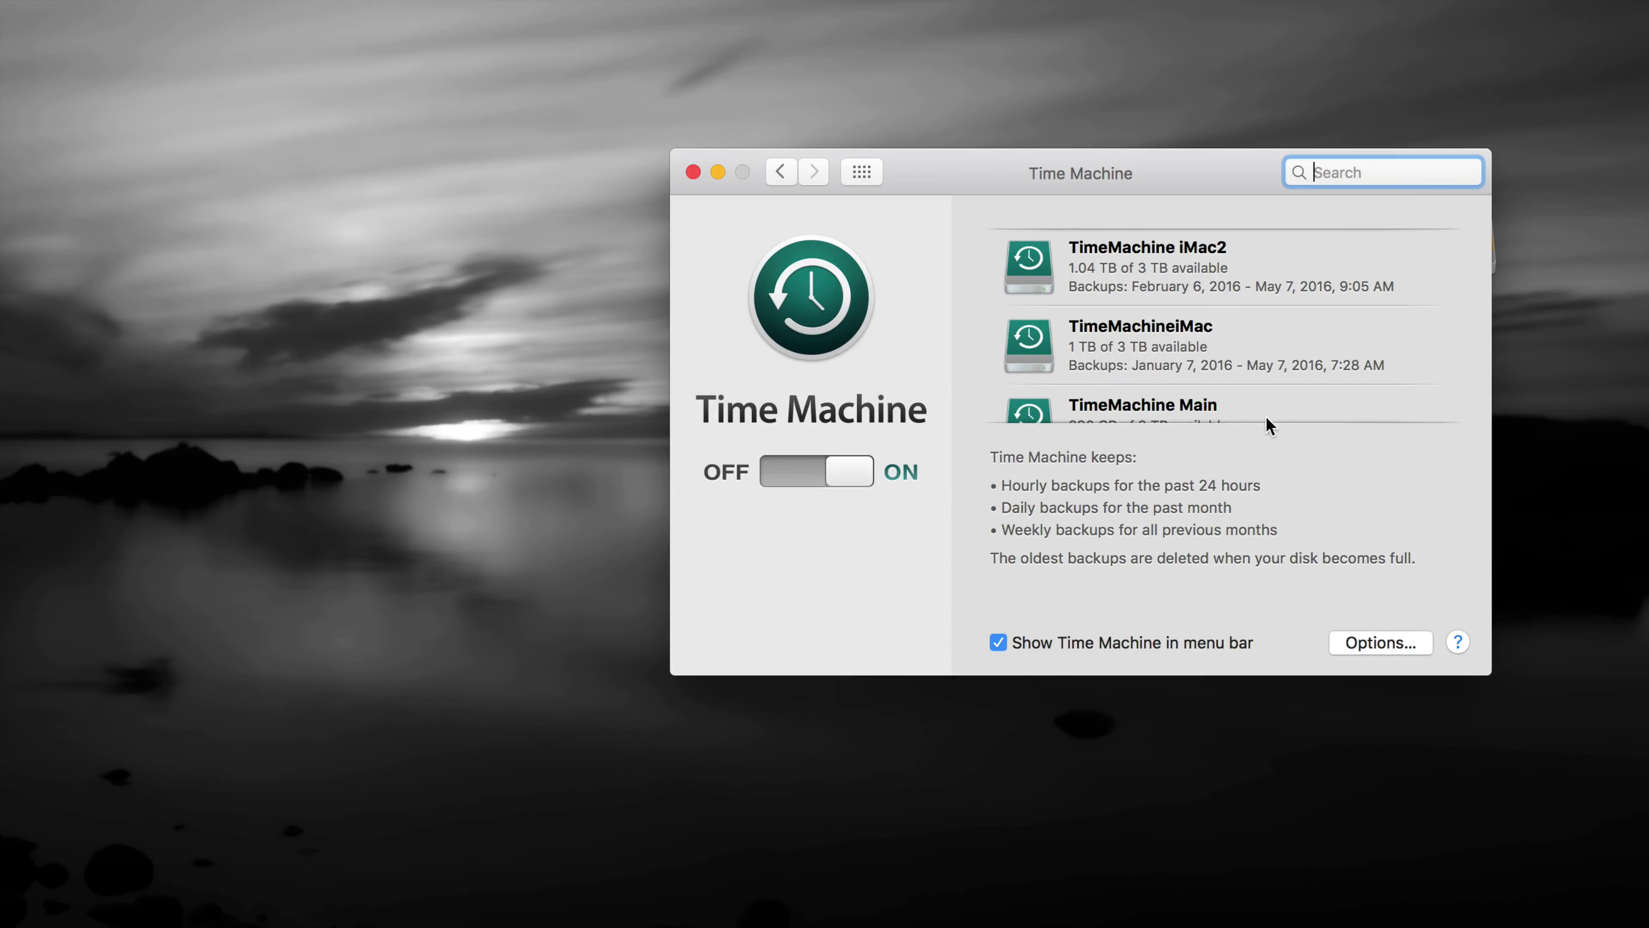
pyautogui.scroll(-5, 1225, 376)
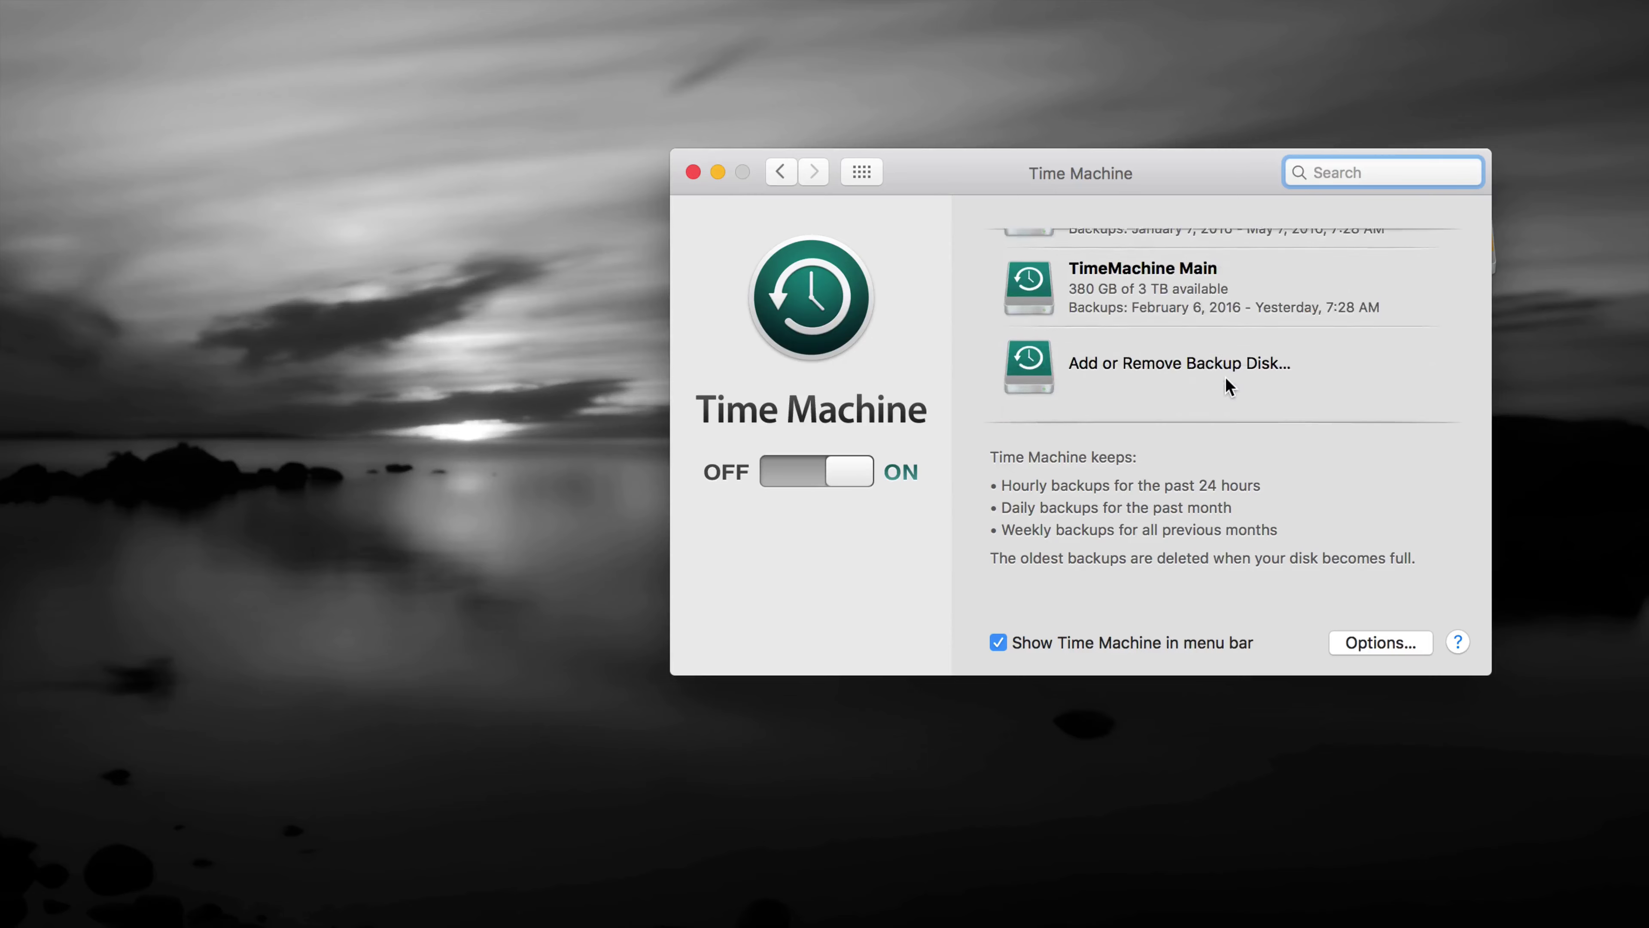
pyautogui.scroll(5, 1226, 379)
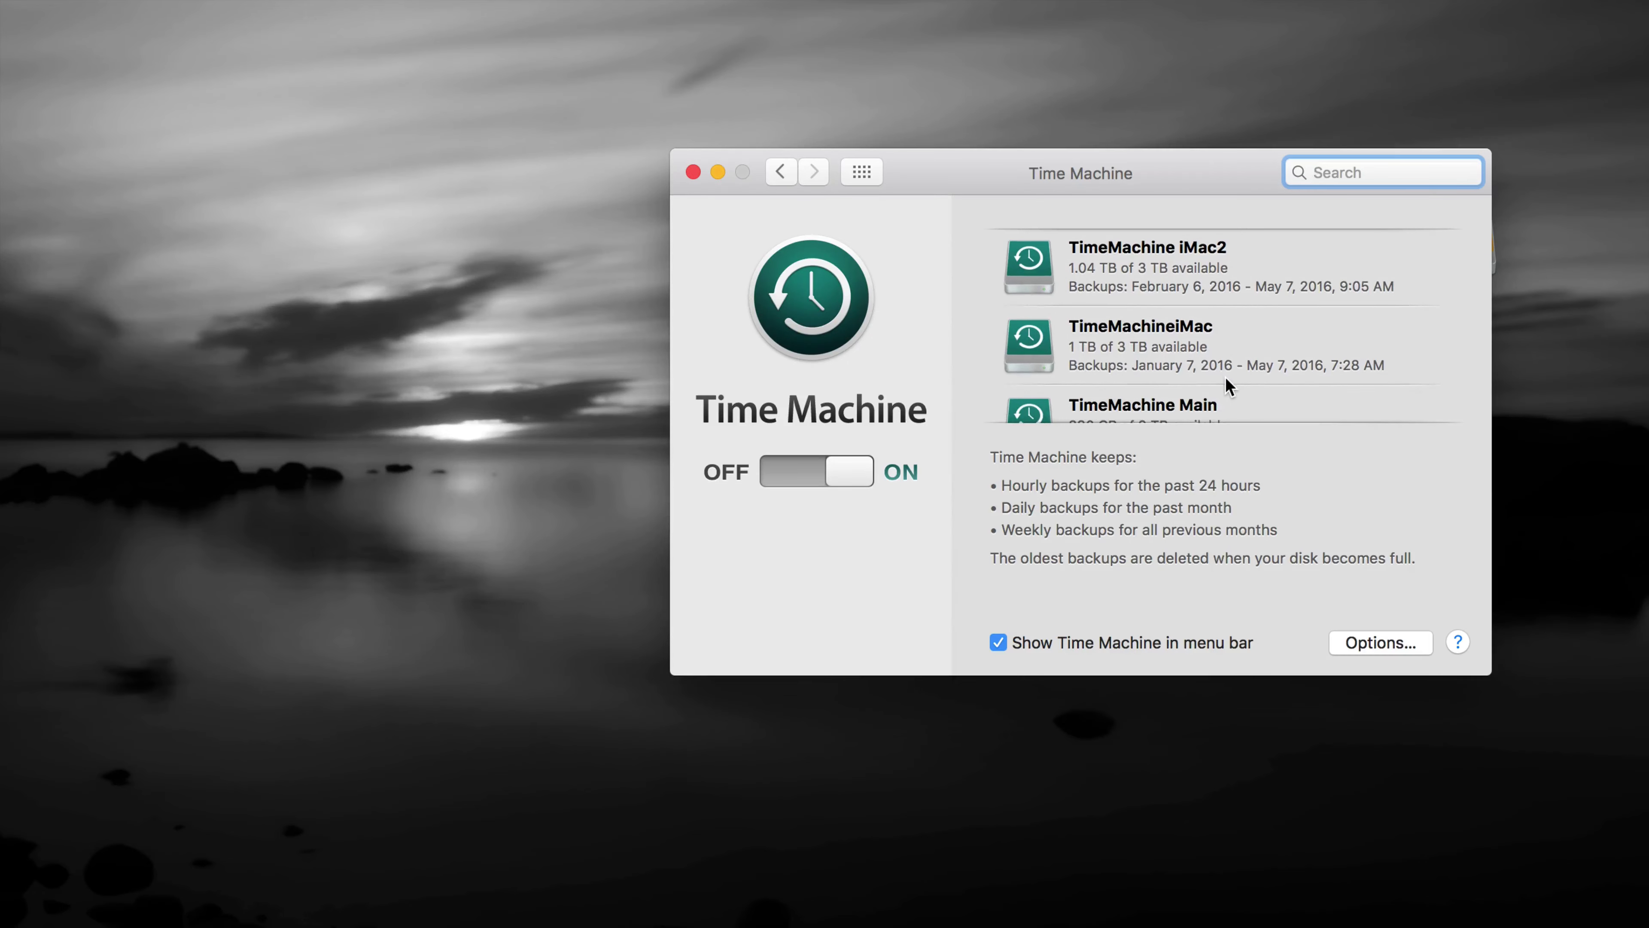
# Step: Add the TimeMachineNEW drive as a Time Machine backup disk and check its entry in the list
pyautogui.scroll(-5, 1225, 379)
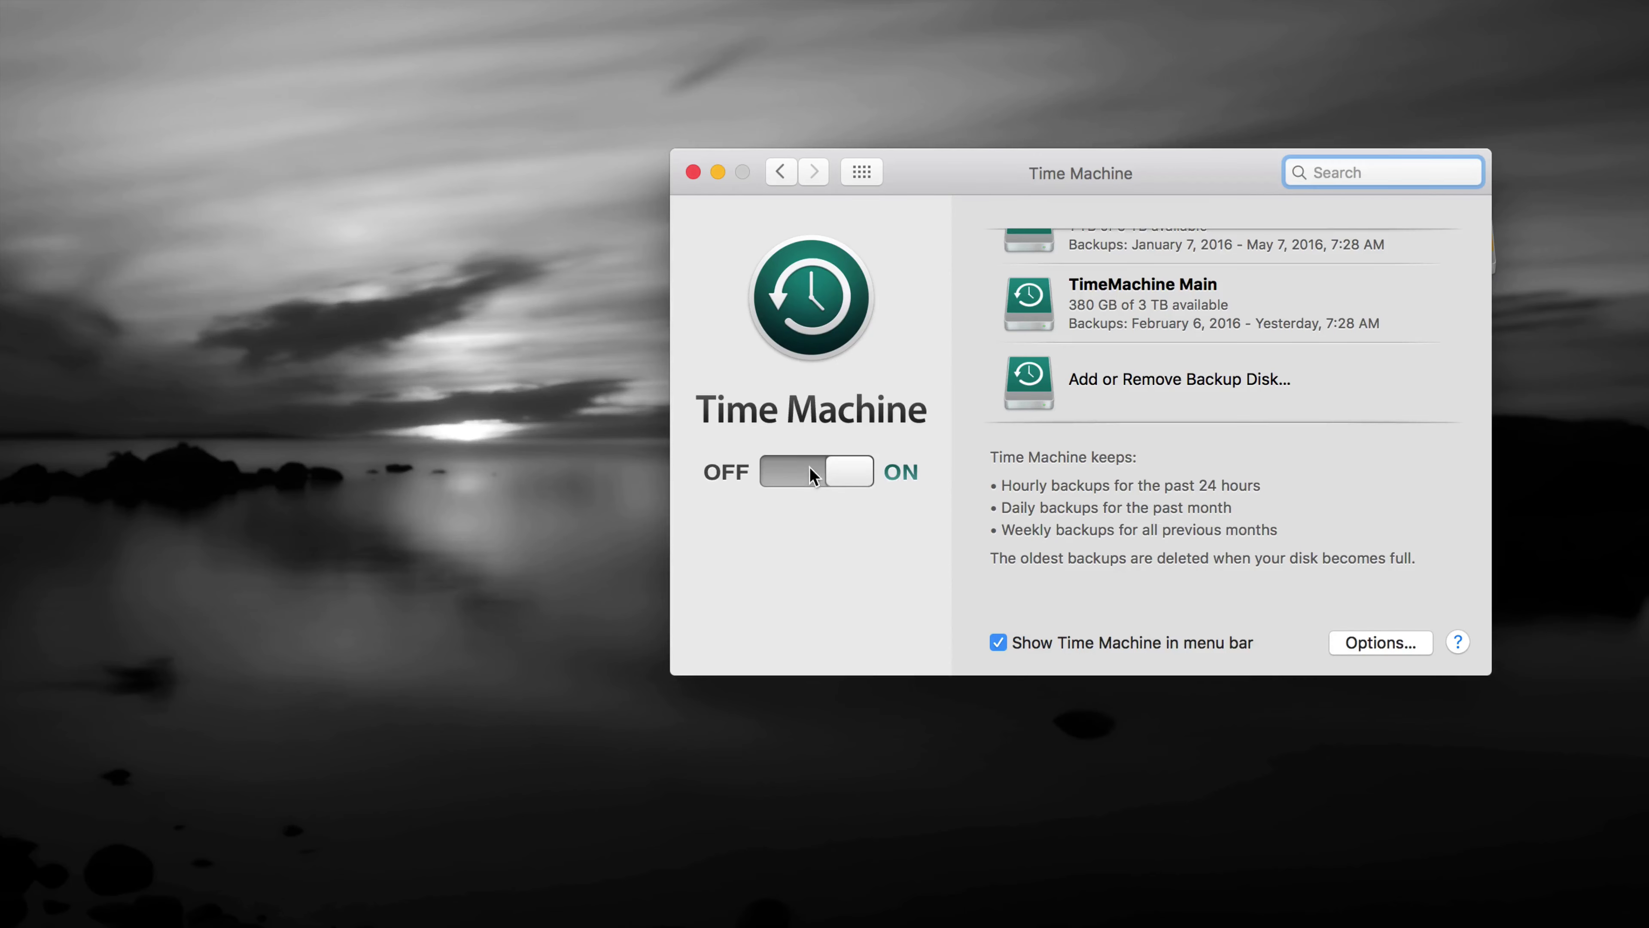
pyautogui.click(1130, 377)
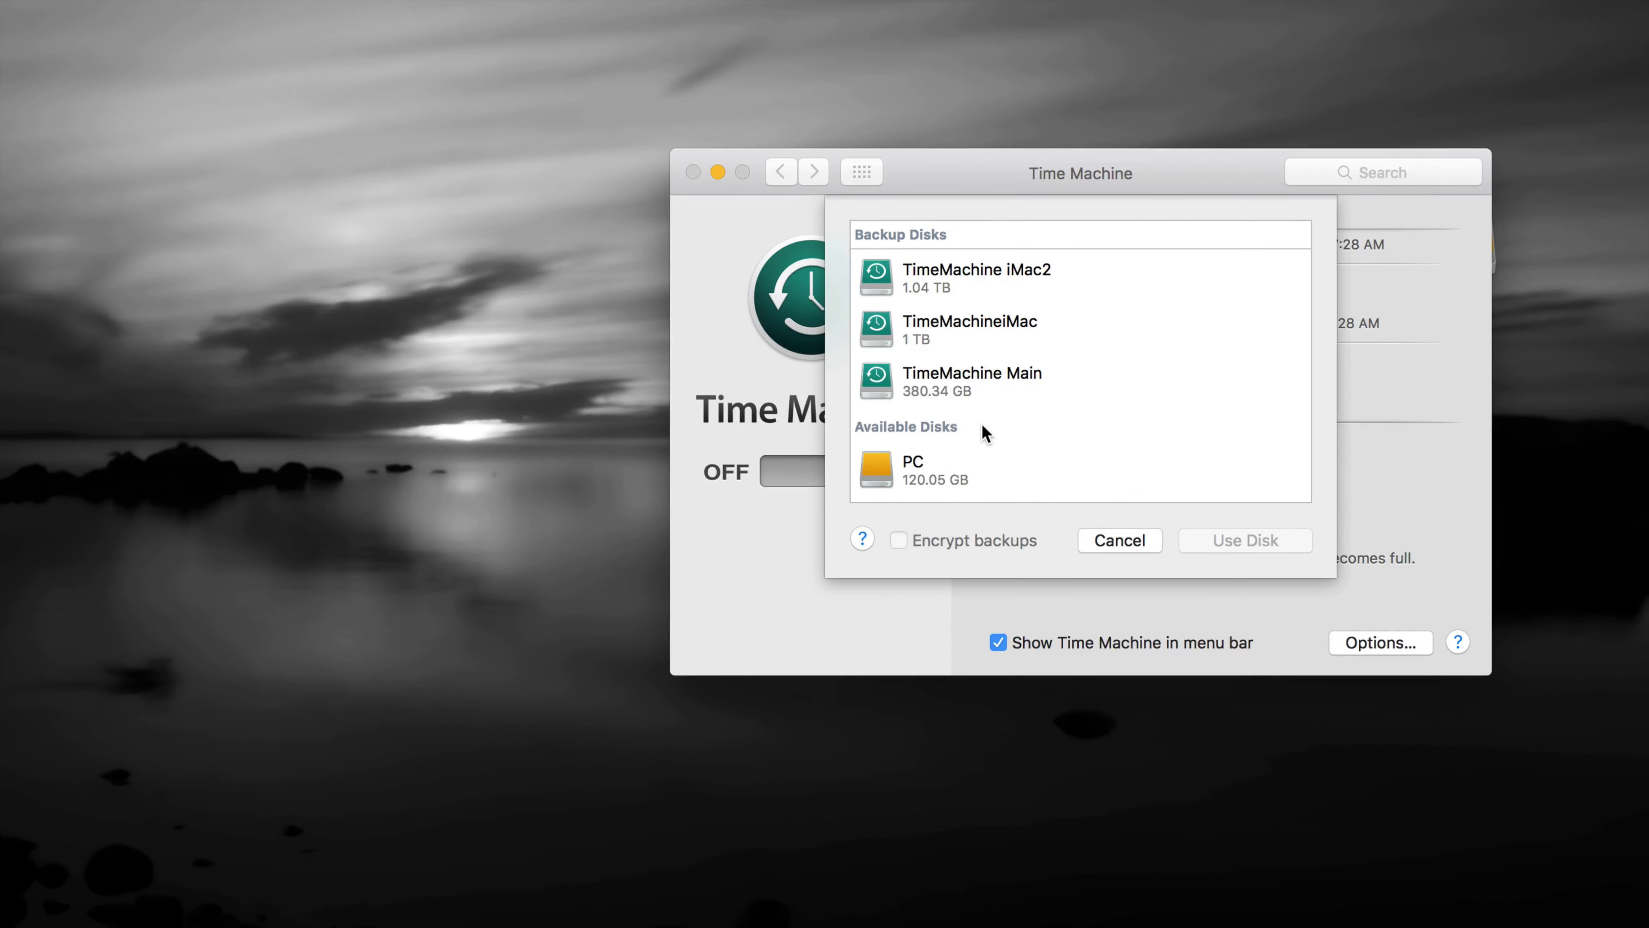
pyautogui.scroll(-3, 983, 427)
pyautogui.scroll(2, 983, 427)
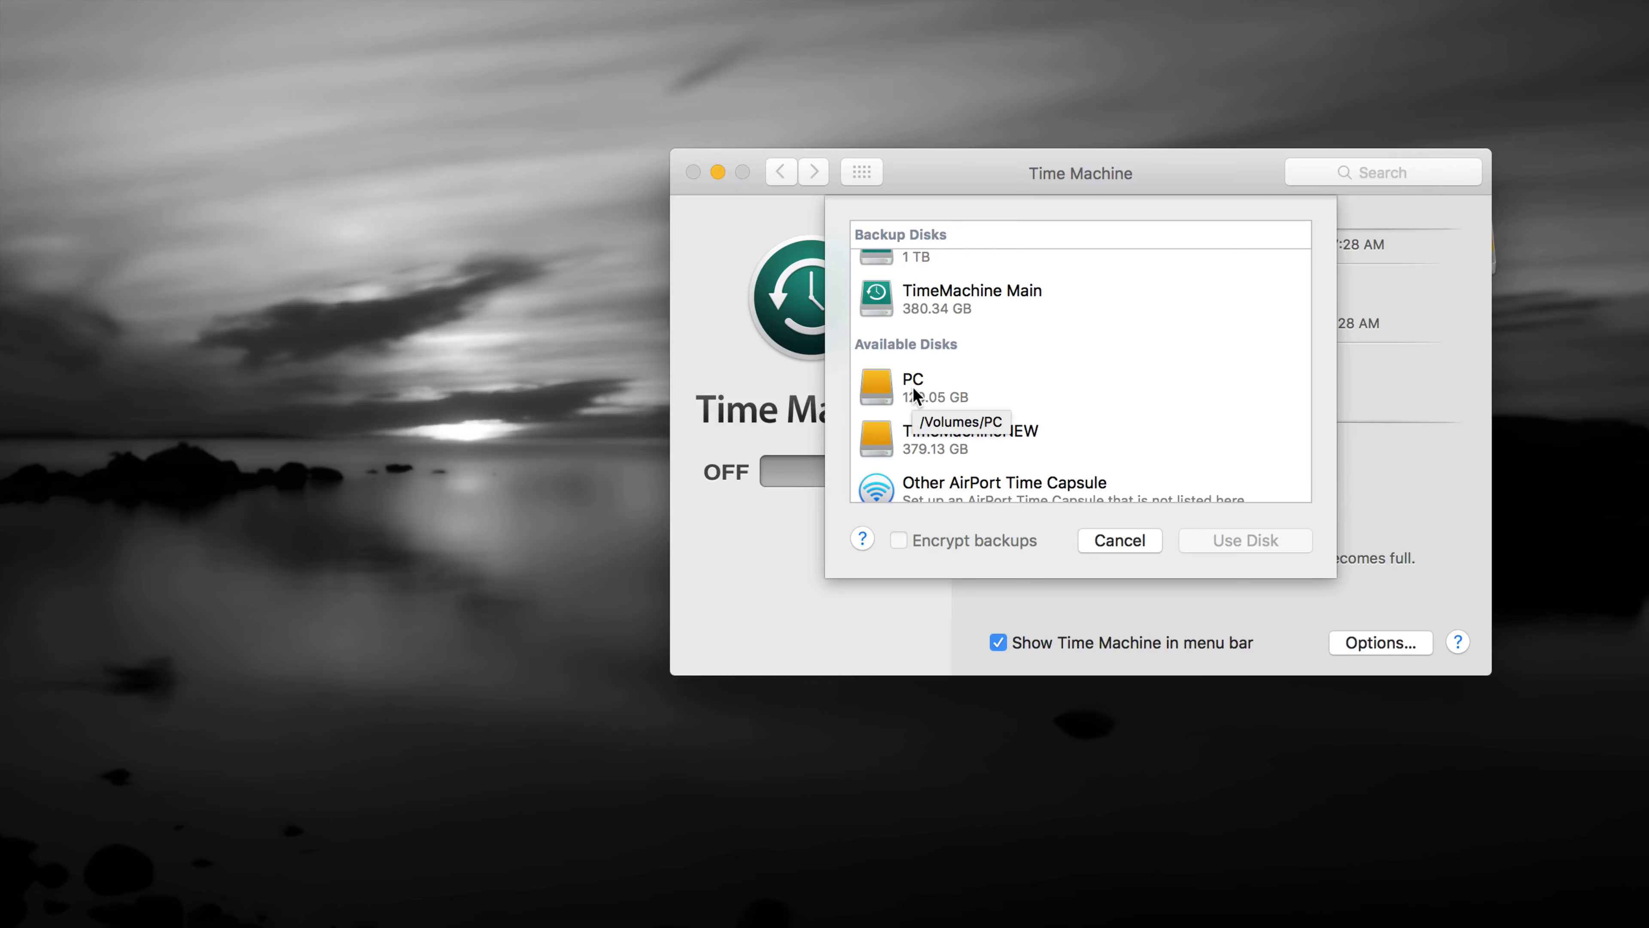
pyautogui.click(957, 437)
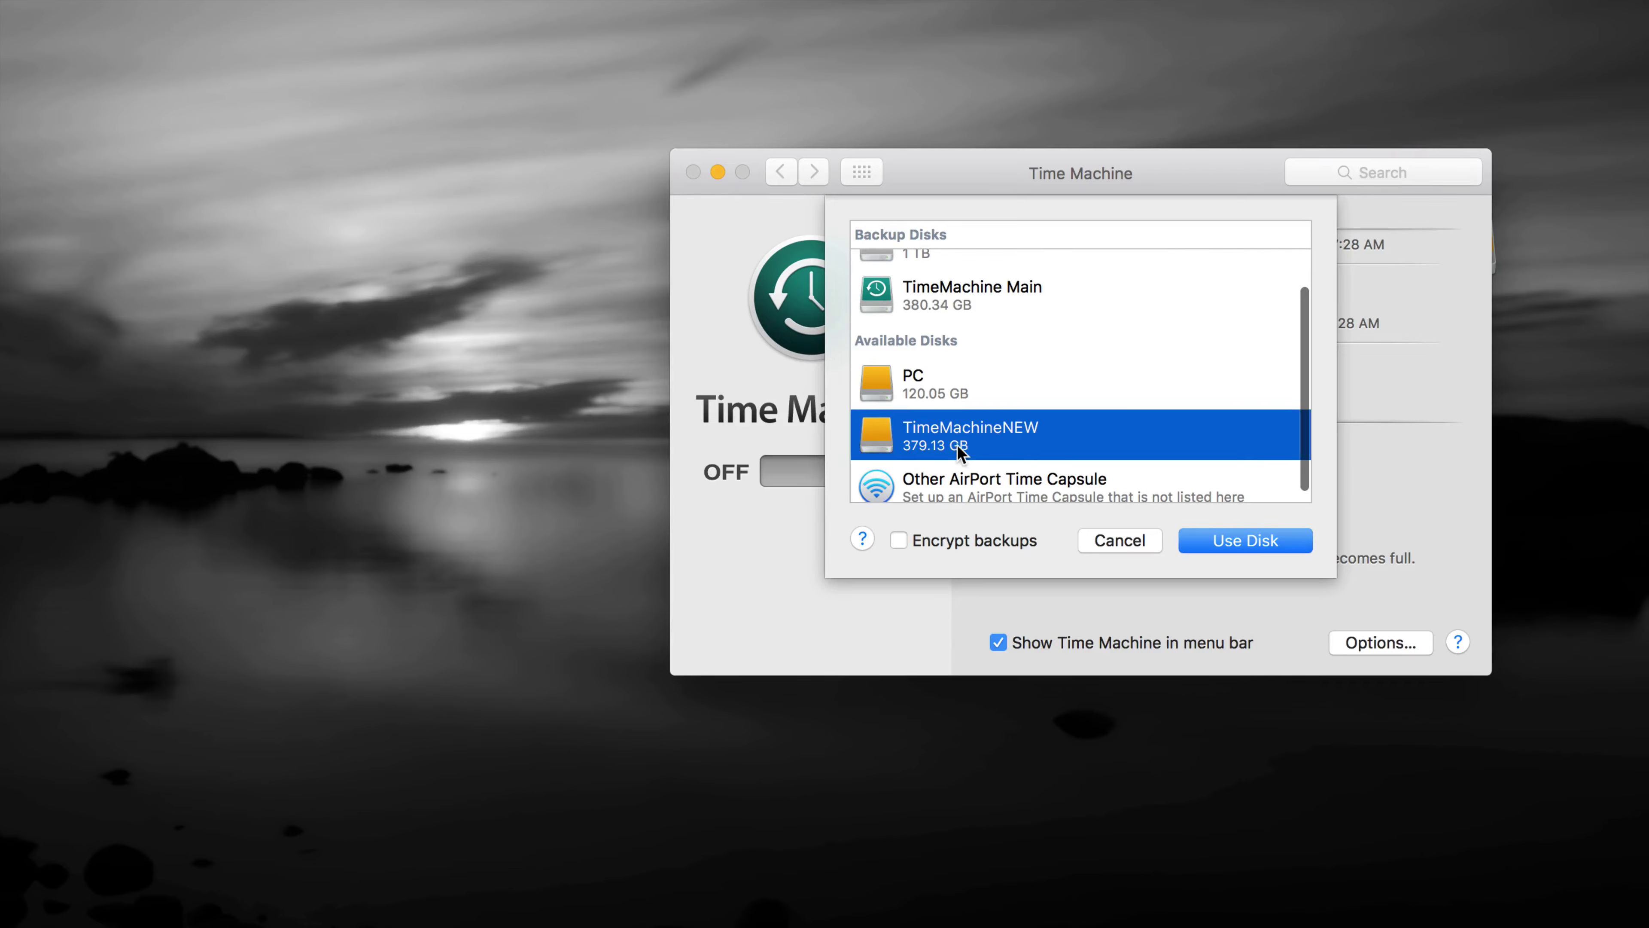
pyautogui.click(1207, 540)
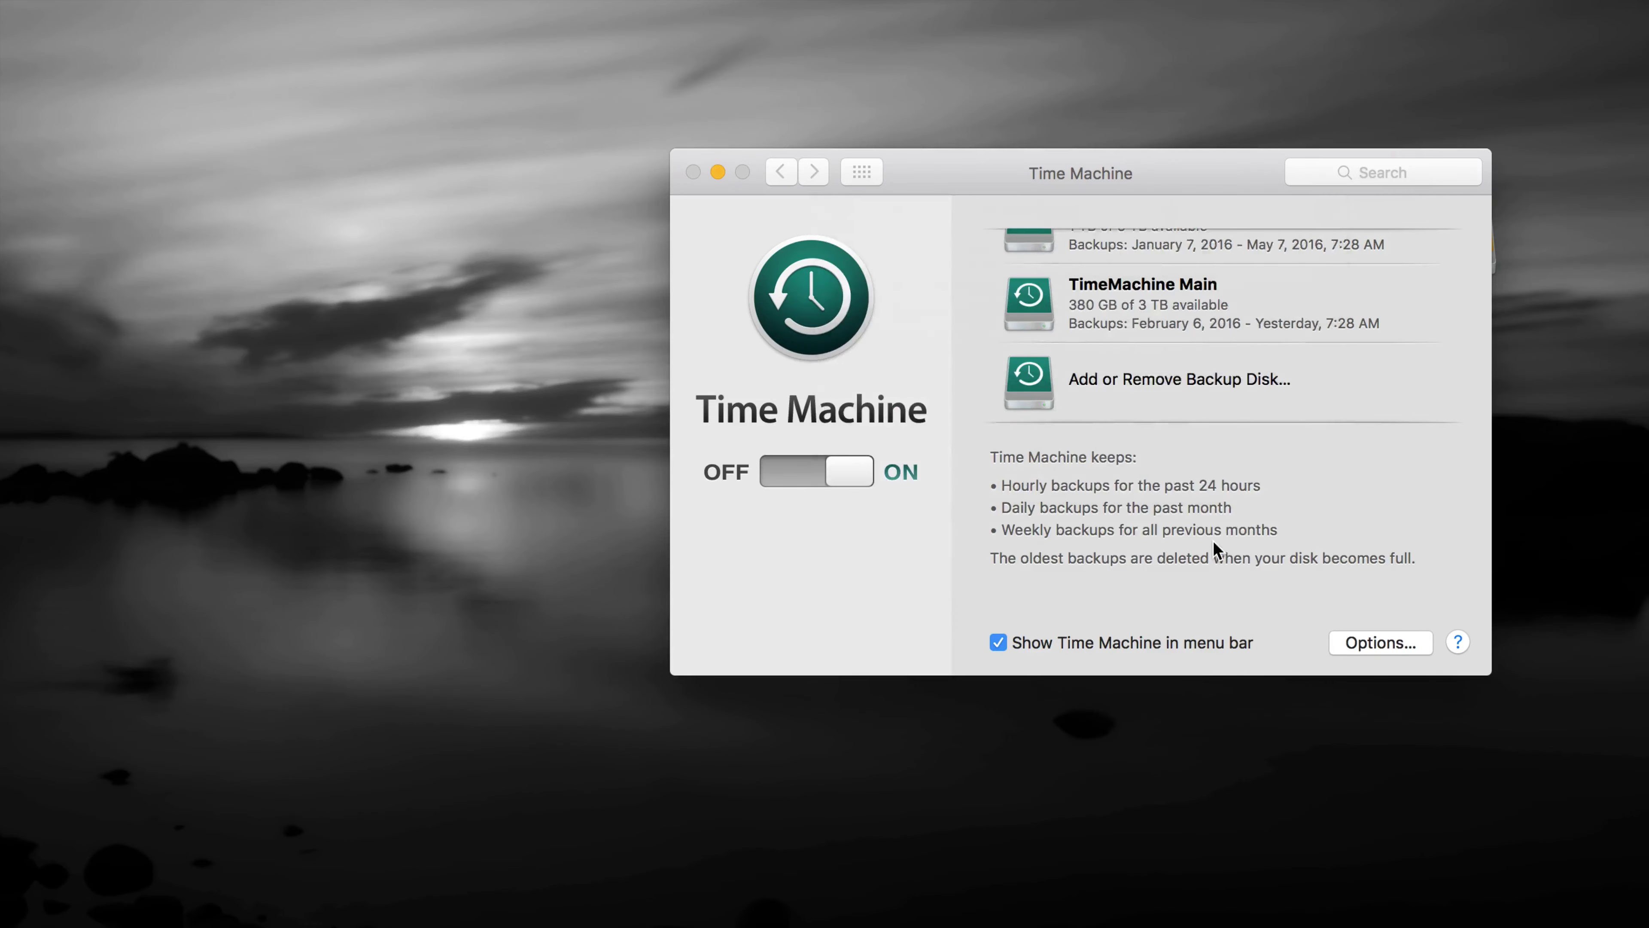
pyautogui.scroll(-3, 1256, 384)
pyautogui.scroll(6, 1256, 384)
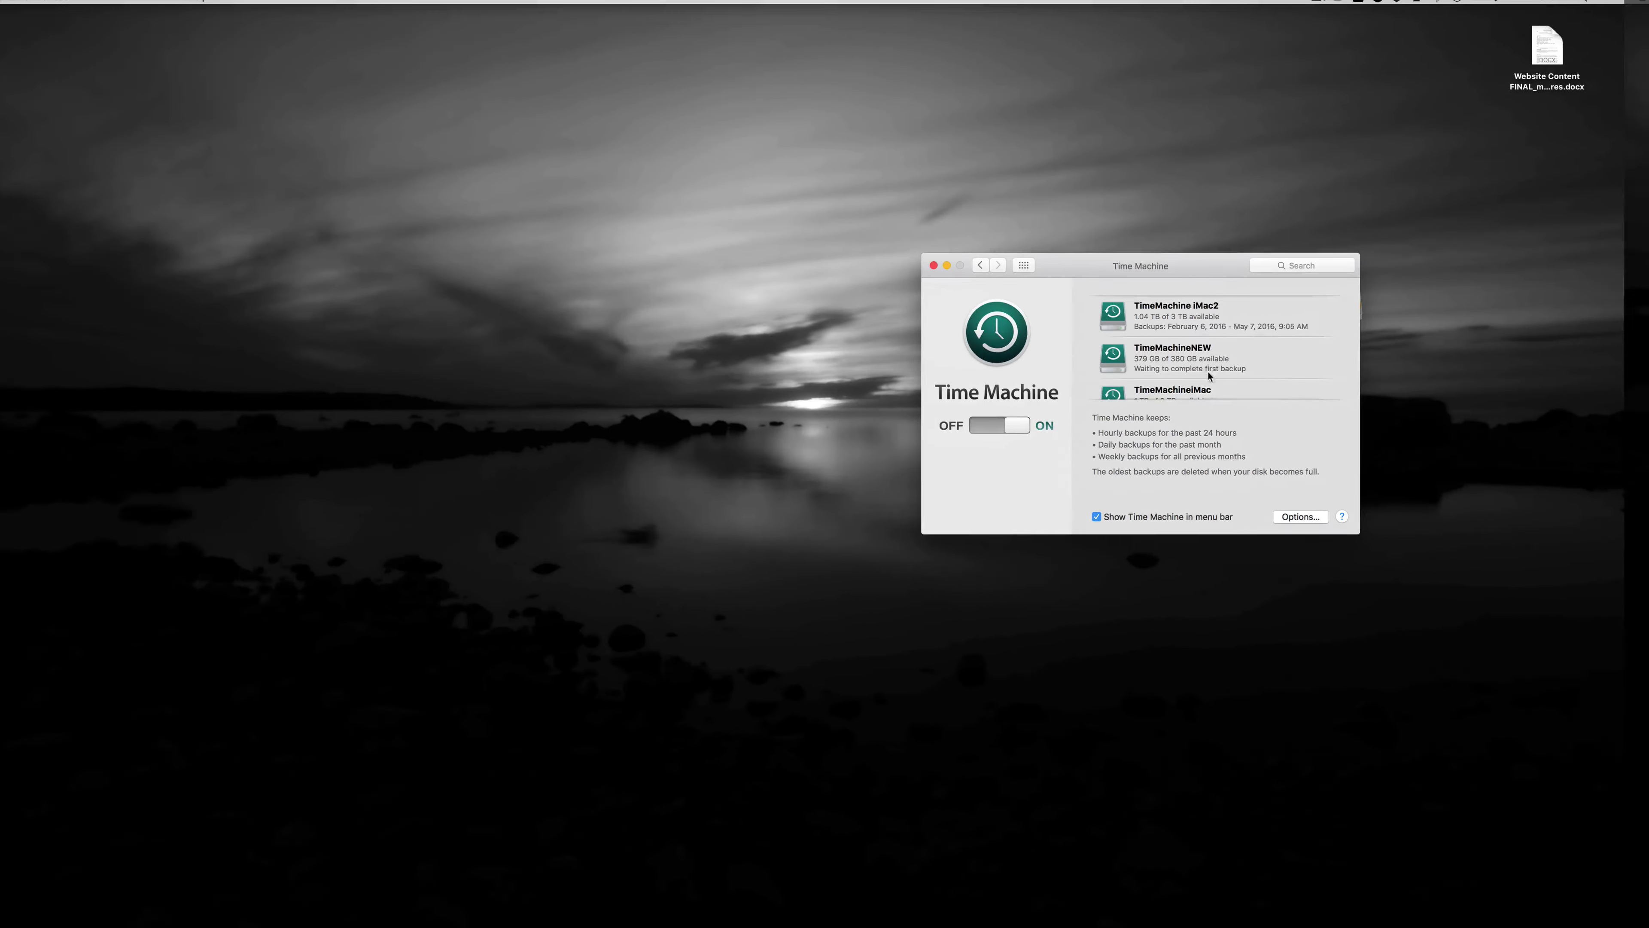
# Step: Reposition the Time Machine settings window and view the quick backup commands without running any of them
pyautogui.moveTo(1242, 279); pyautogui.dragTo(1064, 242)
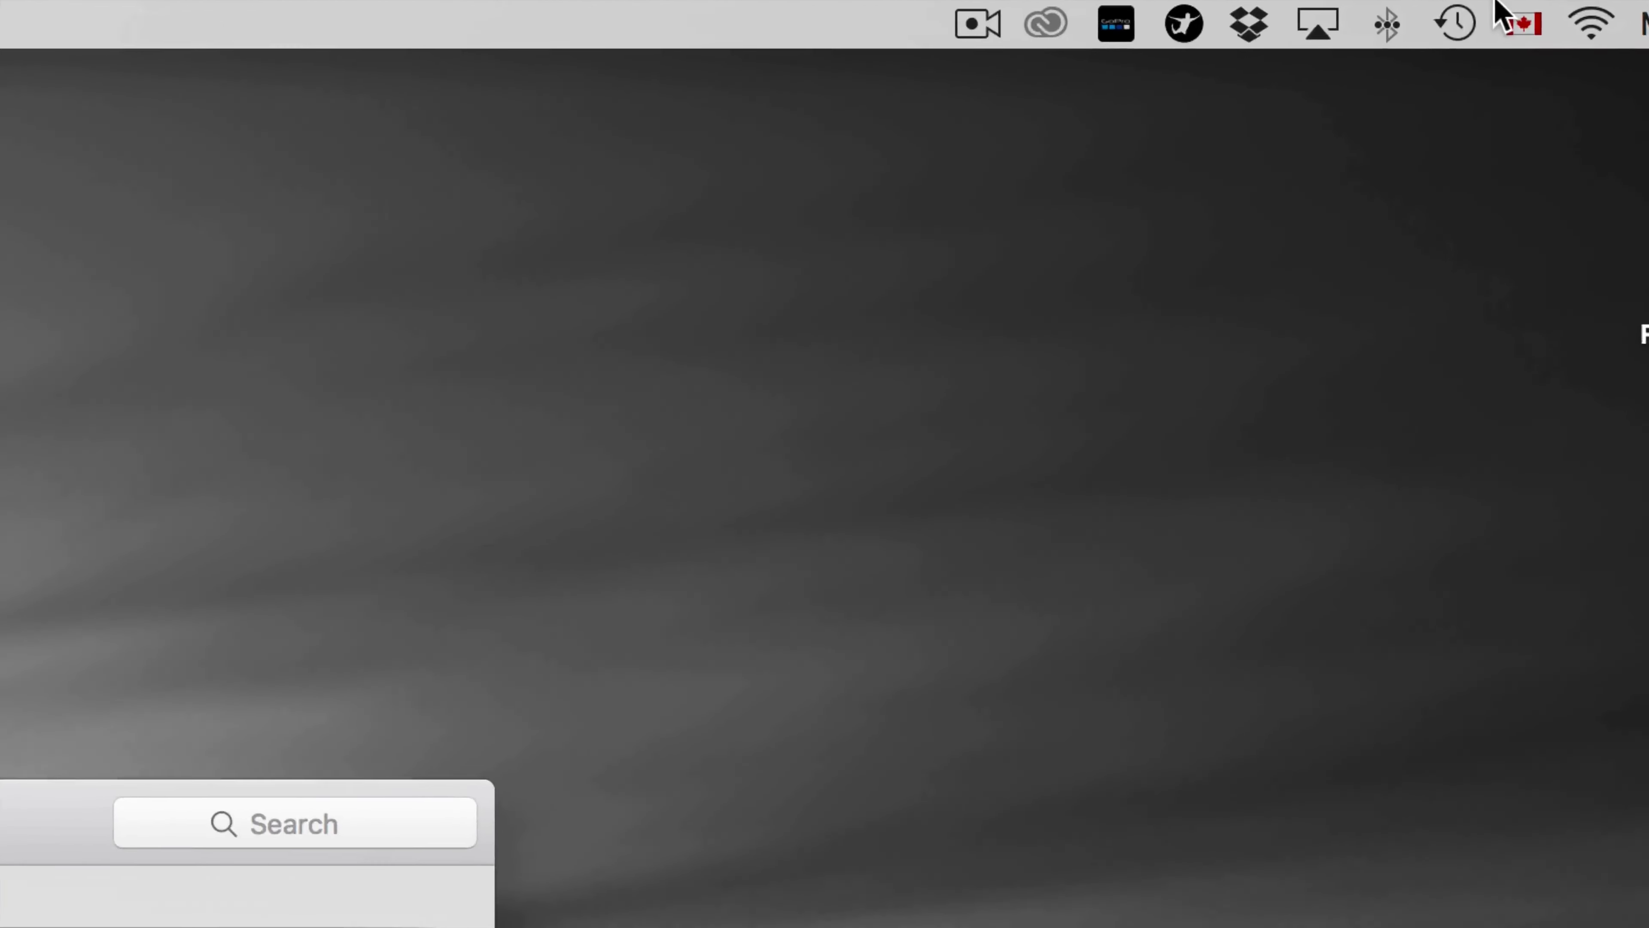
pyautogui.click(1465, 18)
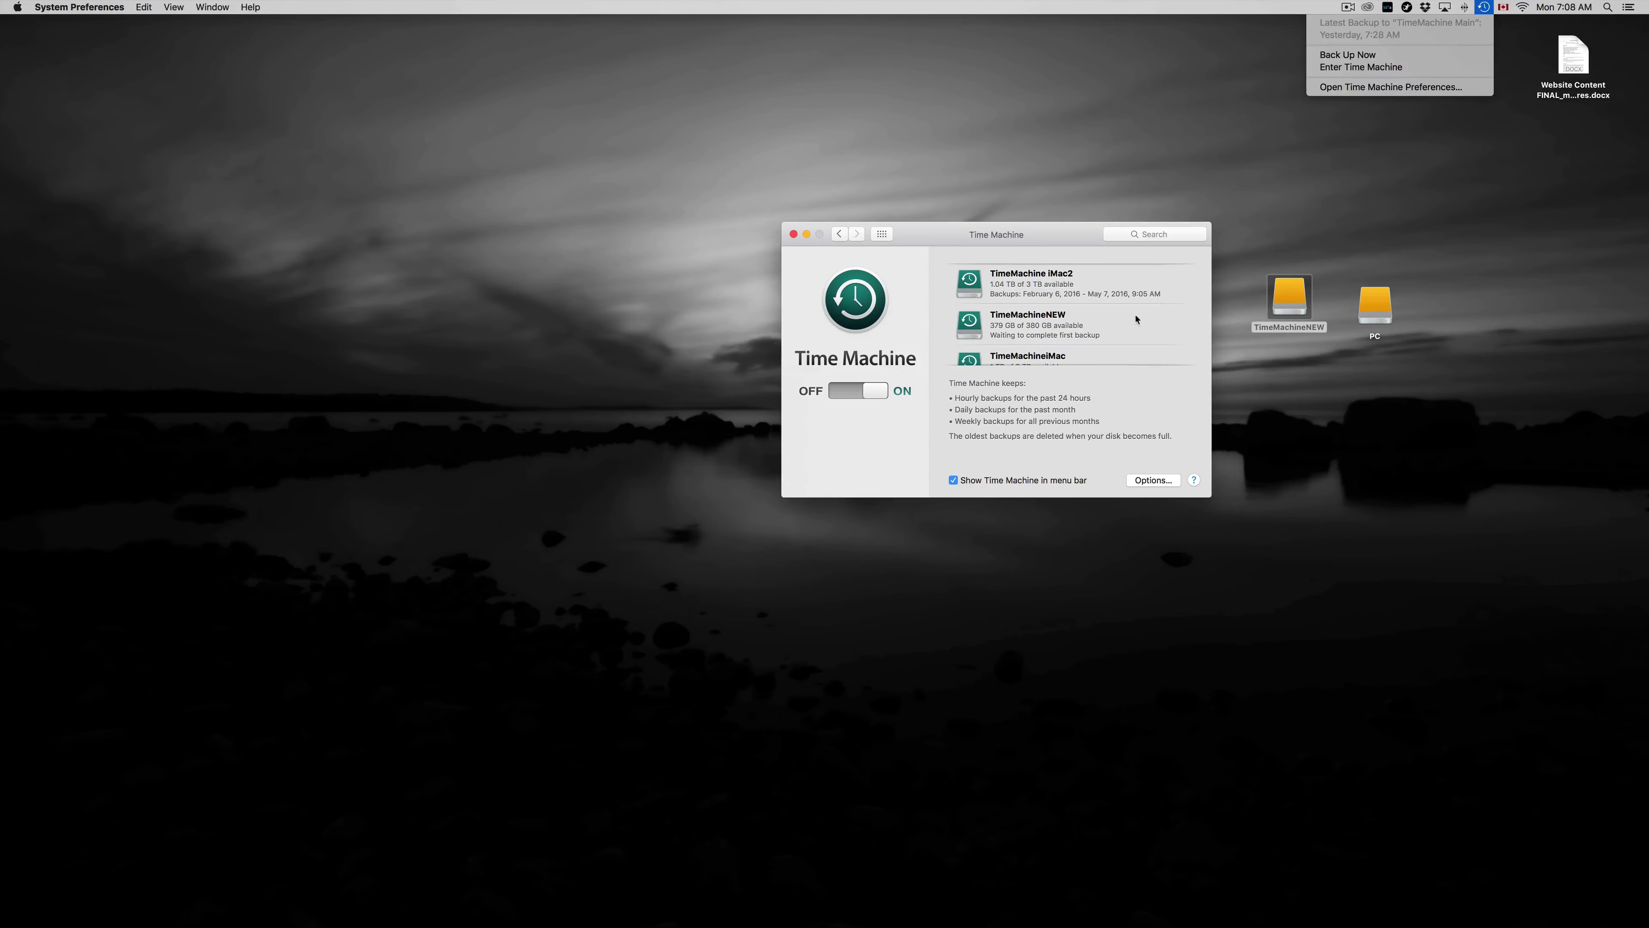
pyautogui.click(1136, 319)
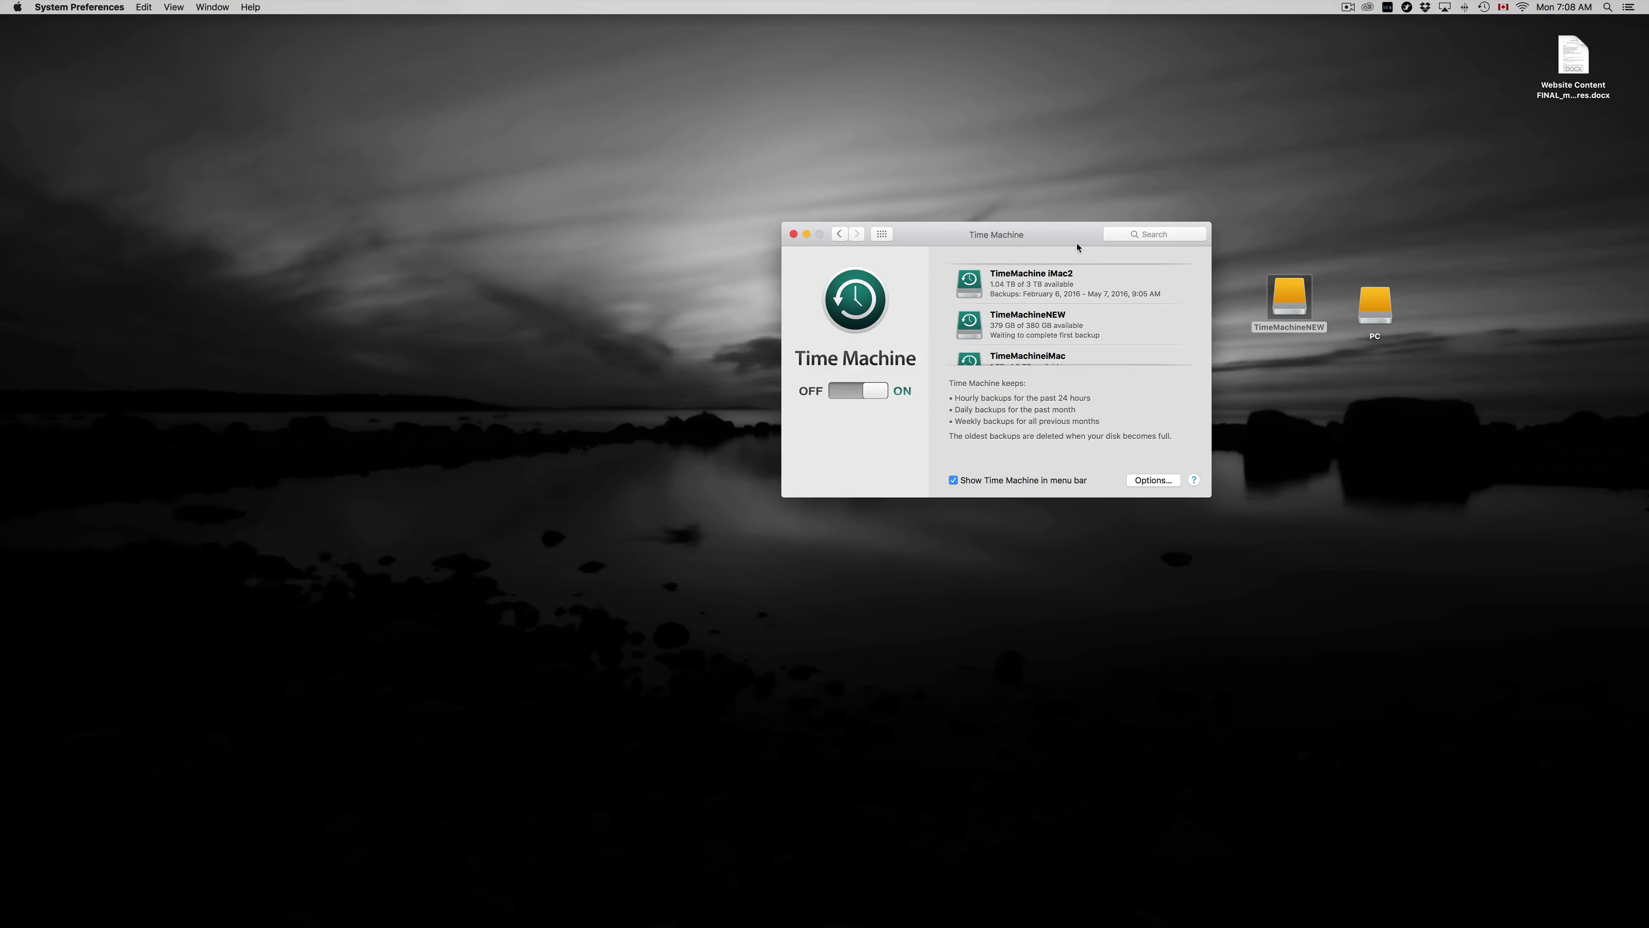
pyautogui.moveTo(1084, 240); pyautogui.dragTo(1073, 276)
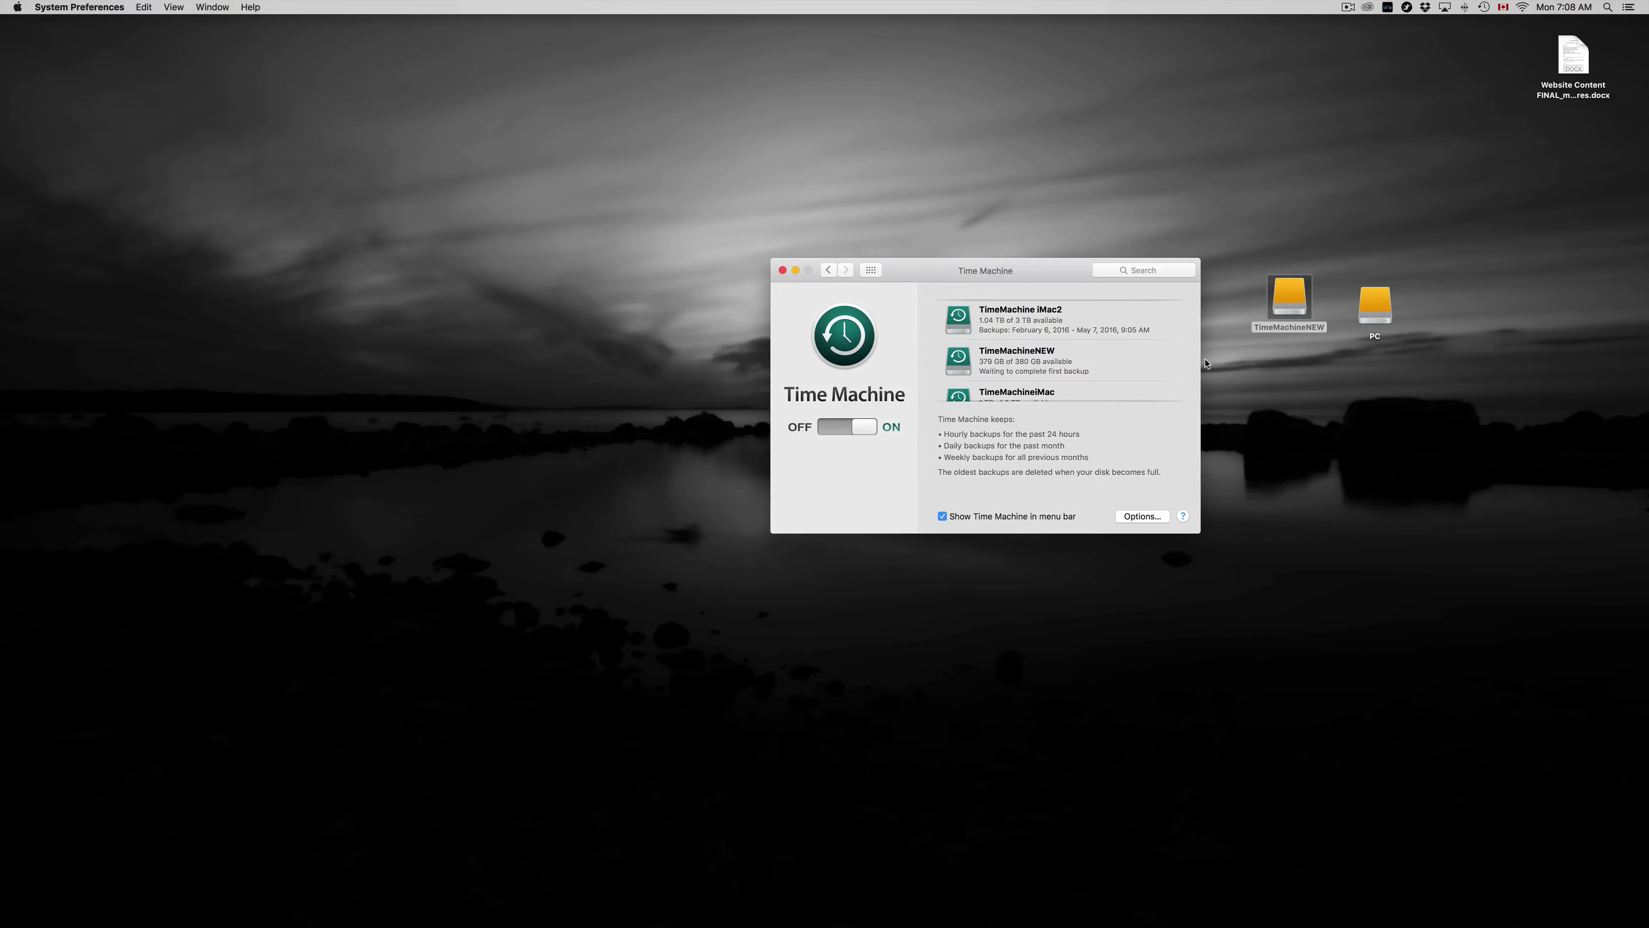
# Step: Open the PC and TimeMachineNEW drives in Finder to compare their contents, and close both windows
pyautogui.click(1332, 371)
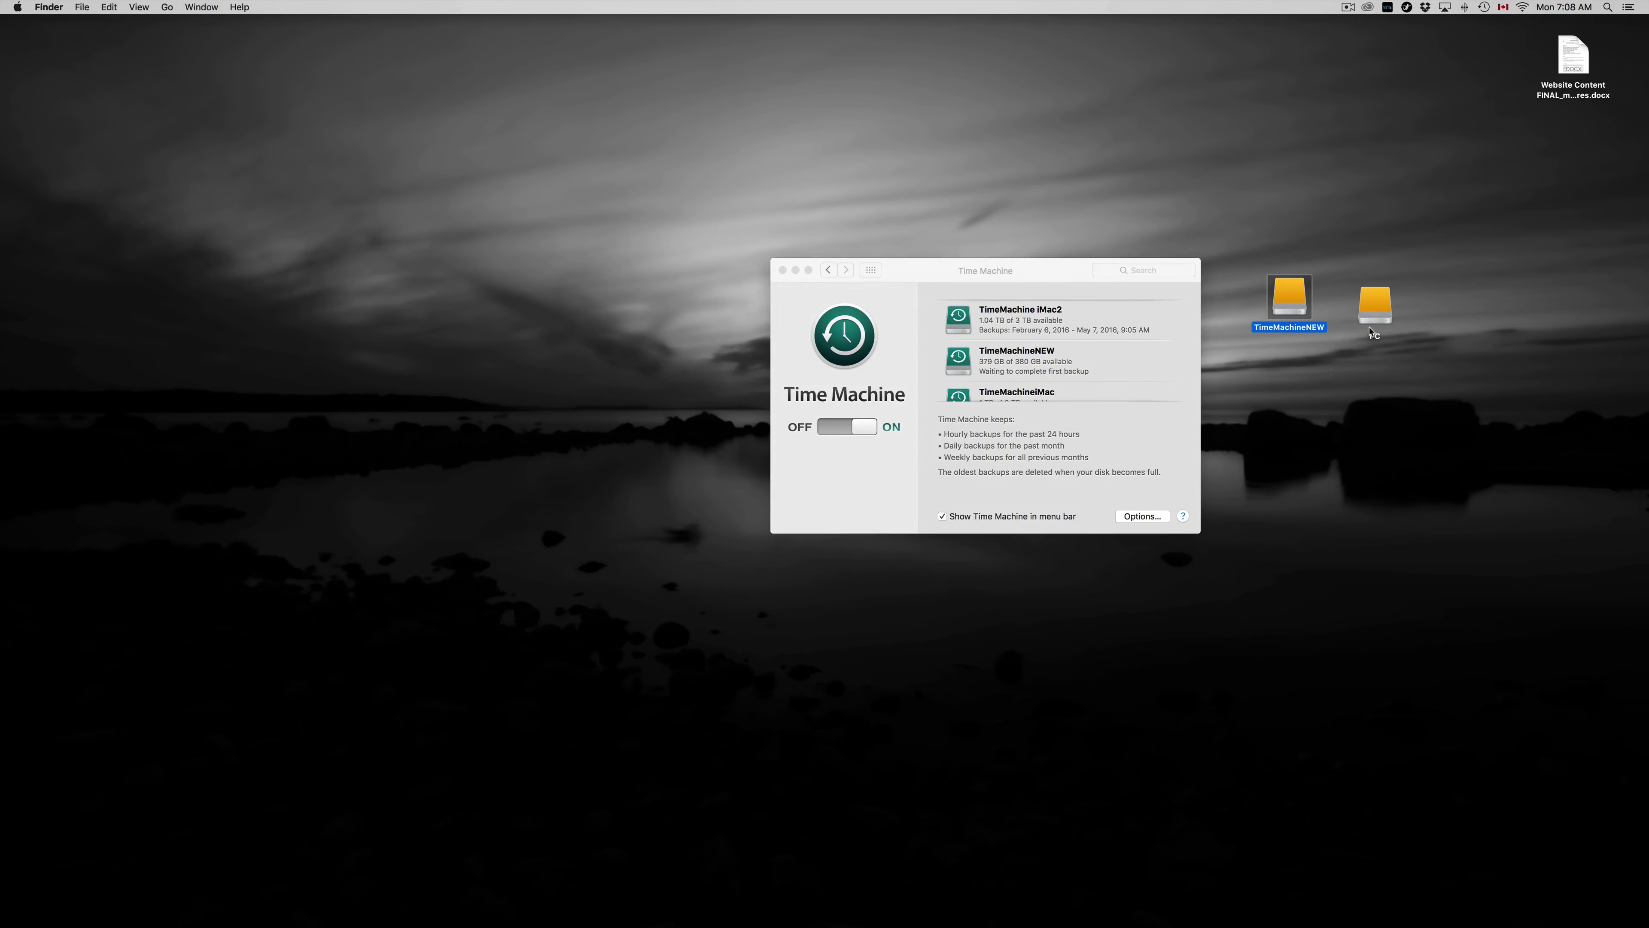
pyautogui.click(1375, 313)
pyautogui.doubleClick(1375, 313)
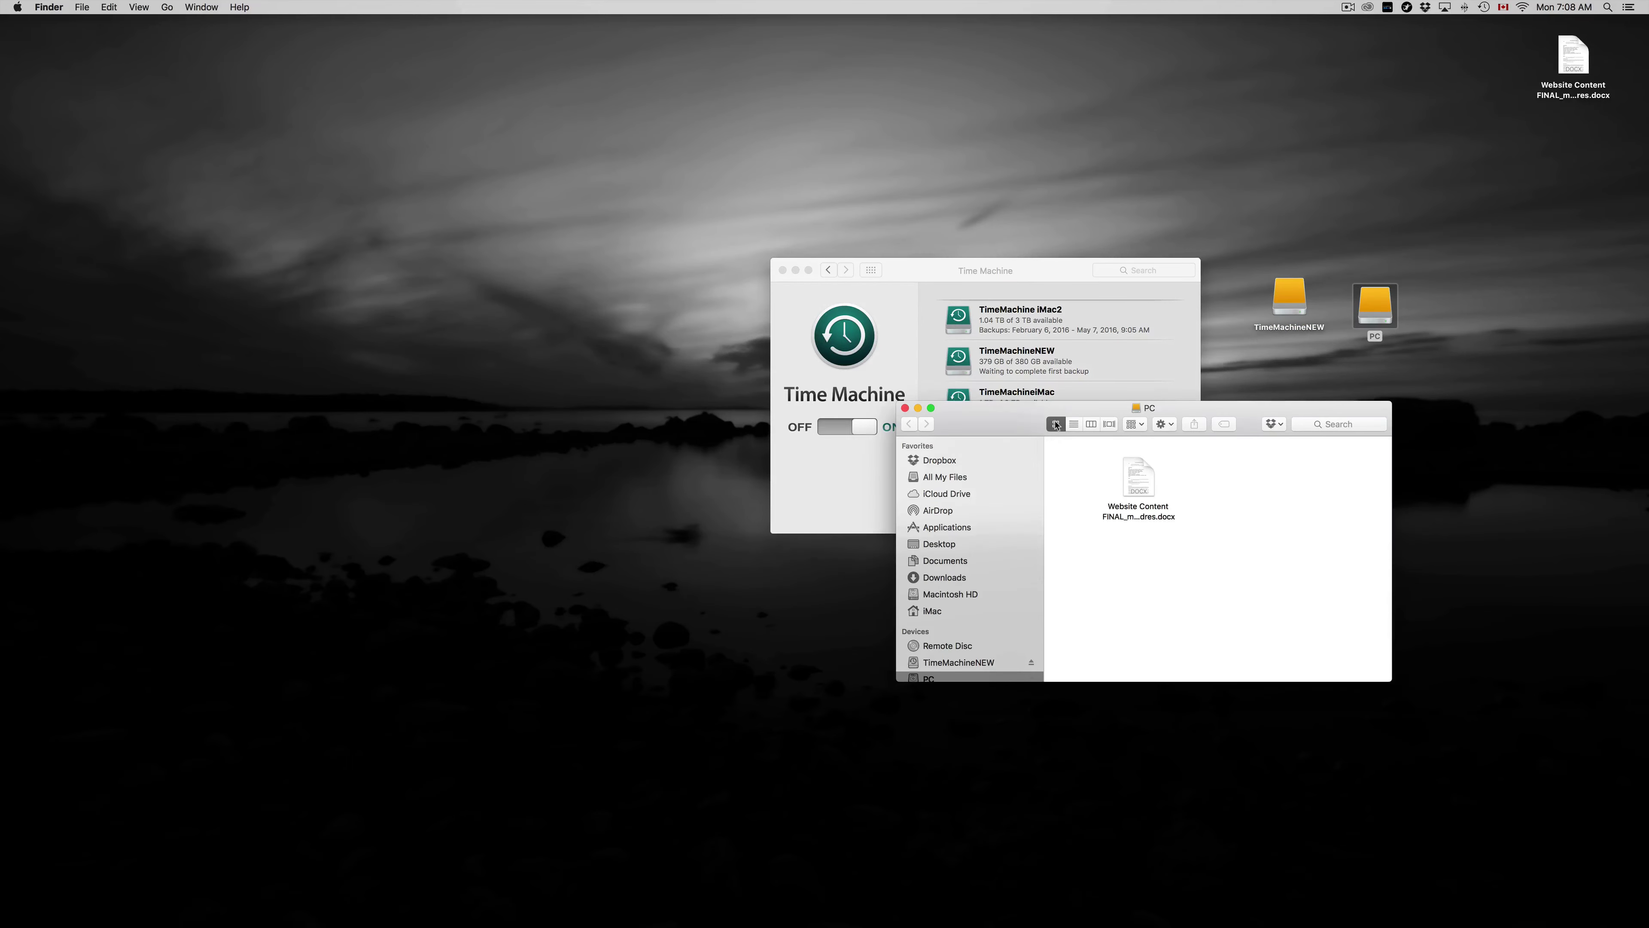
pyautogui.doubleClick(1300, 291)
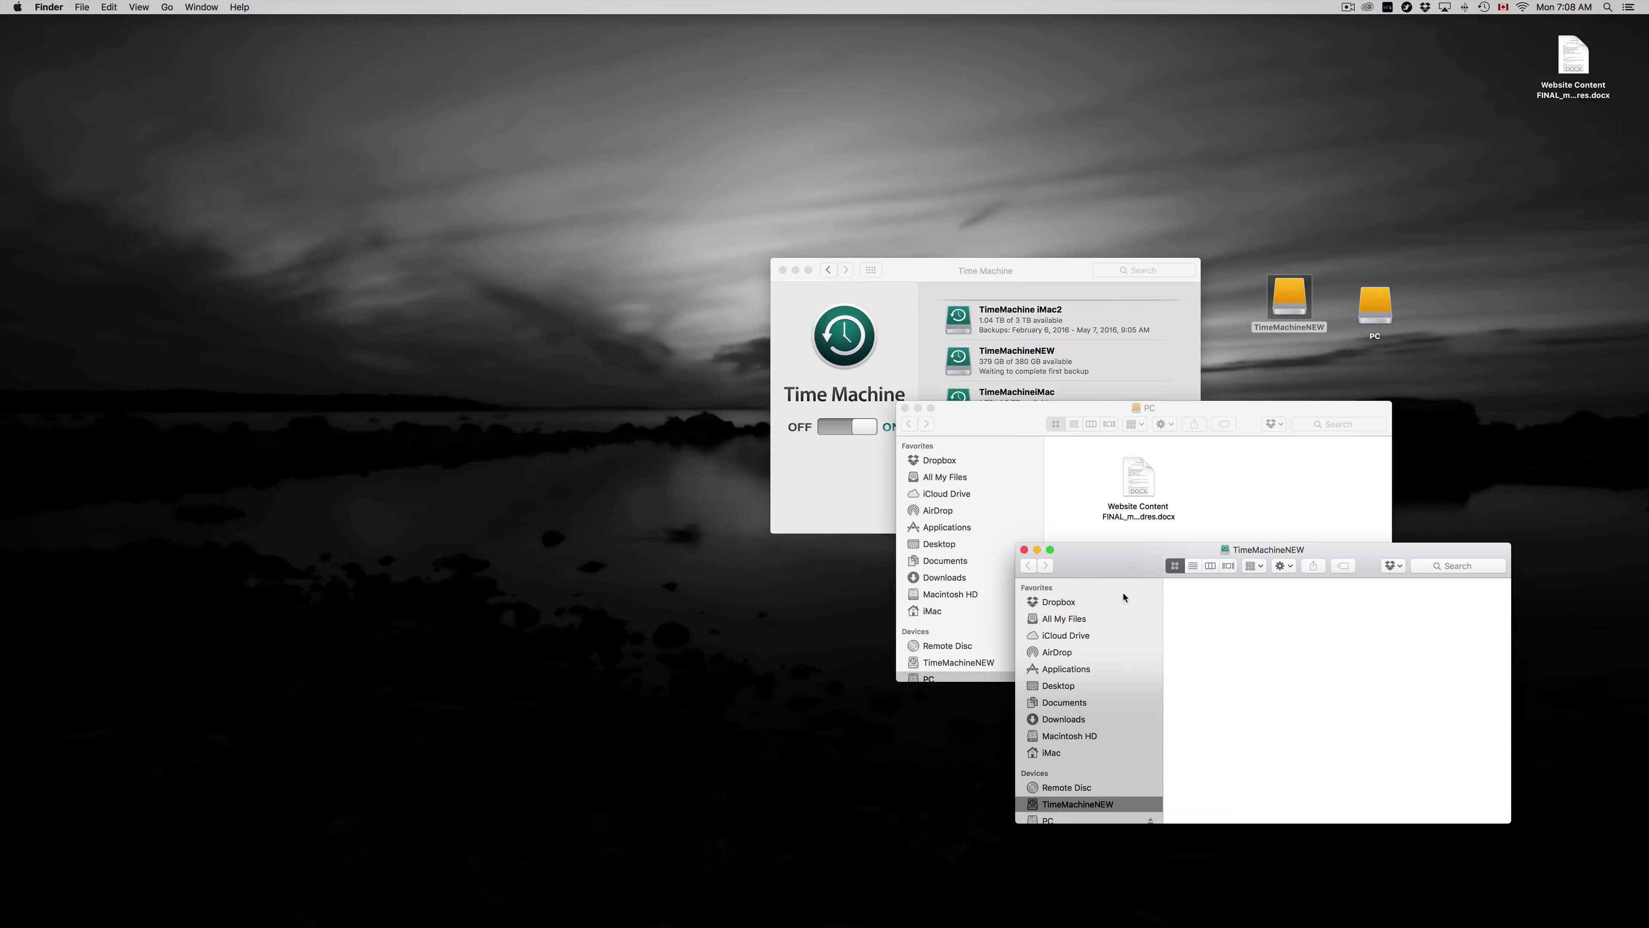
pyautogui.moveTo(1128, 564); pyautogui.dragTo(1173, 303)
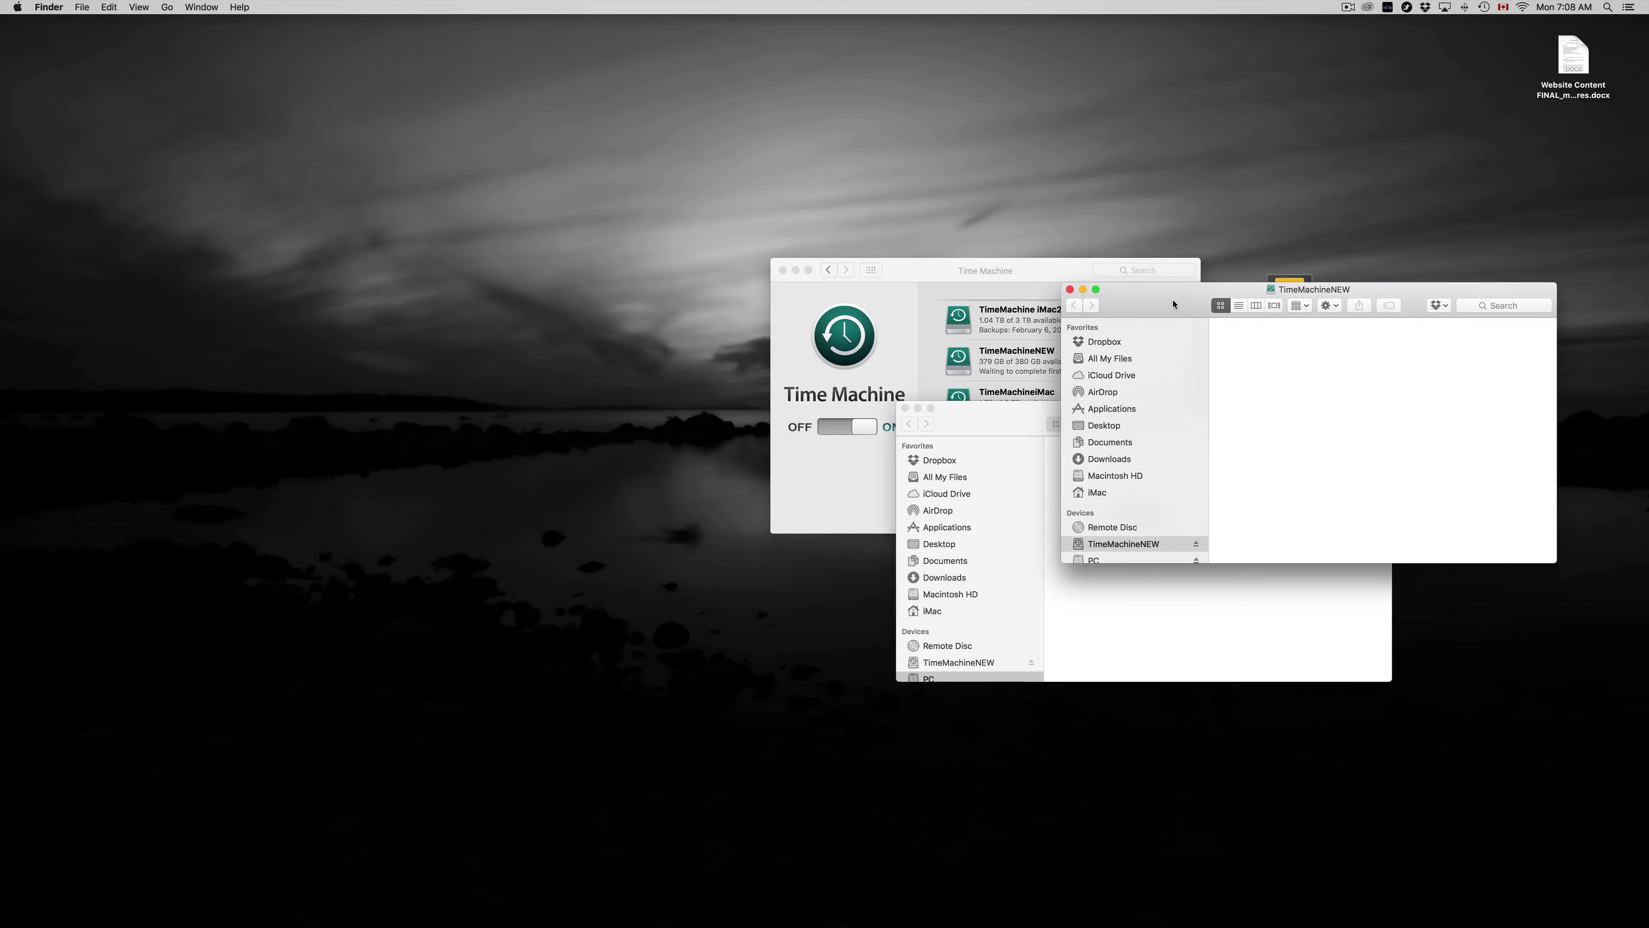
pyautogui.click(1070, 290)
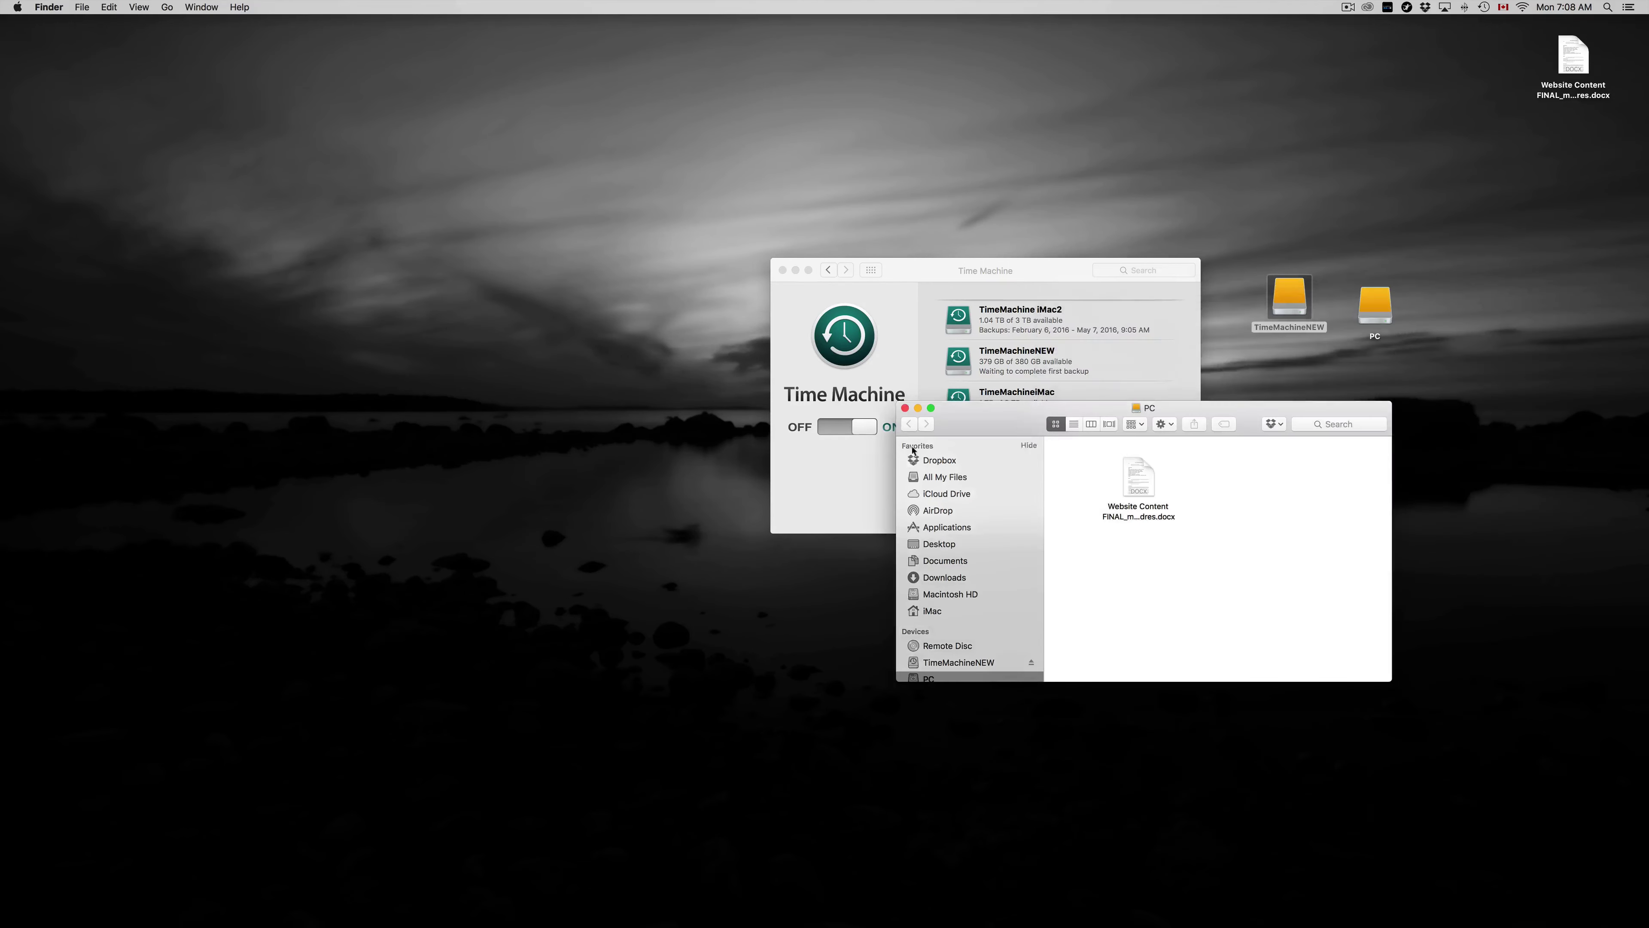
pyautogui.click(904, 407)
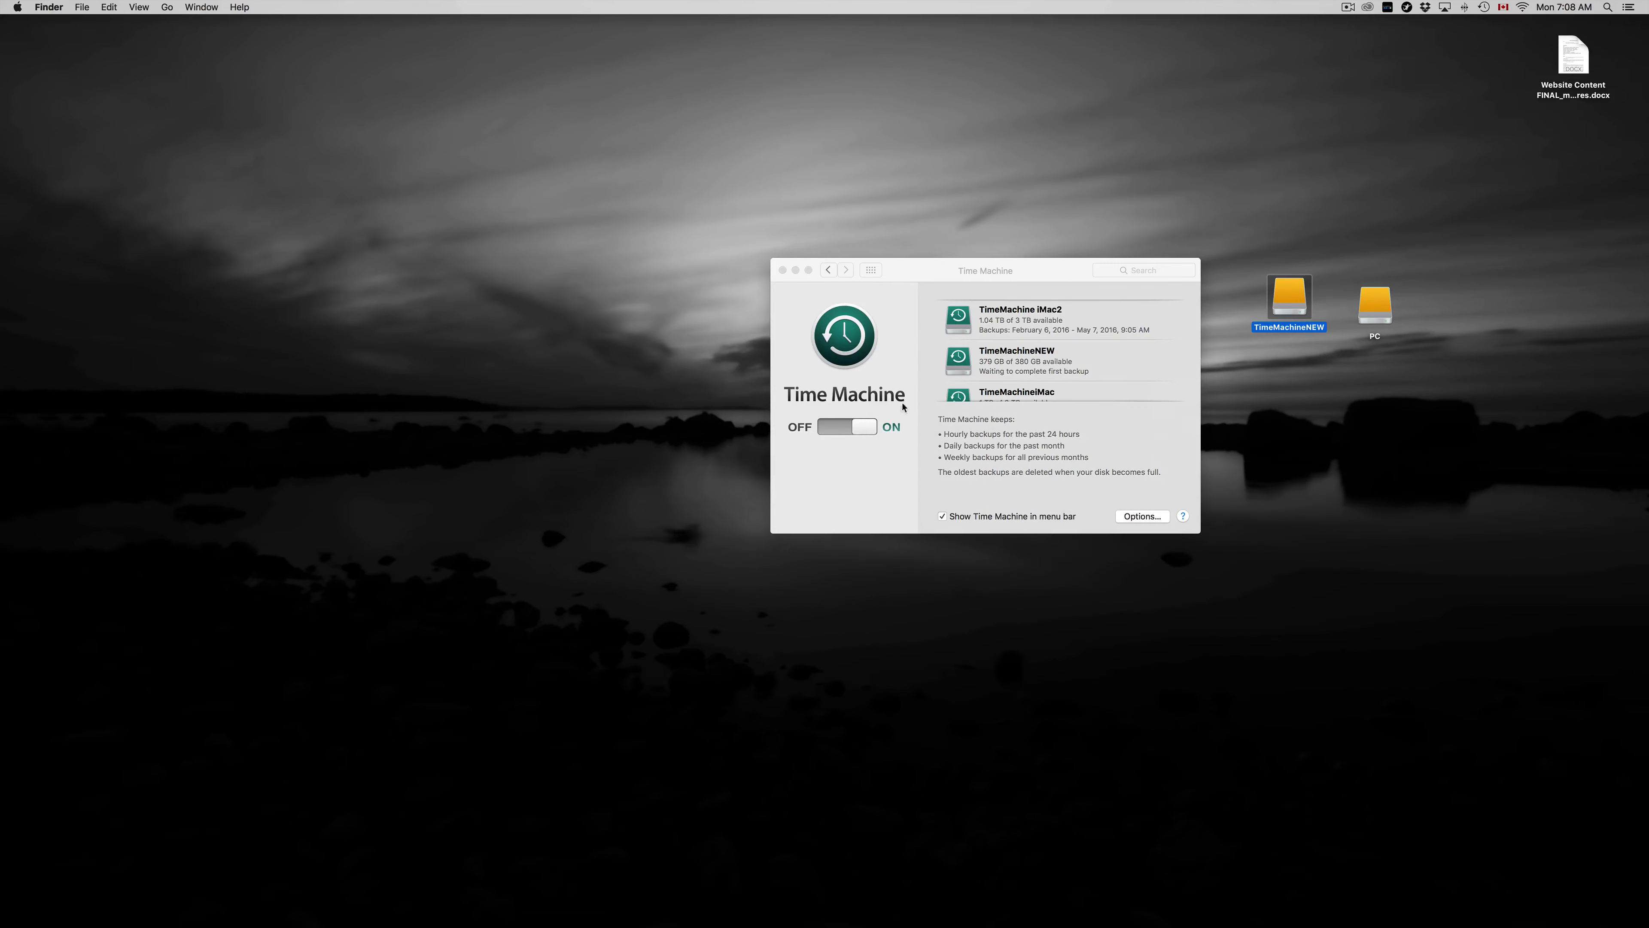
# Step: Return to the Time Machine settings and browse to the end of the backup disk list
pyautogui.click(1023, 279)
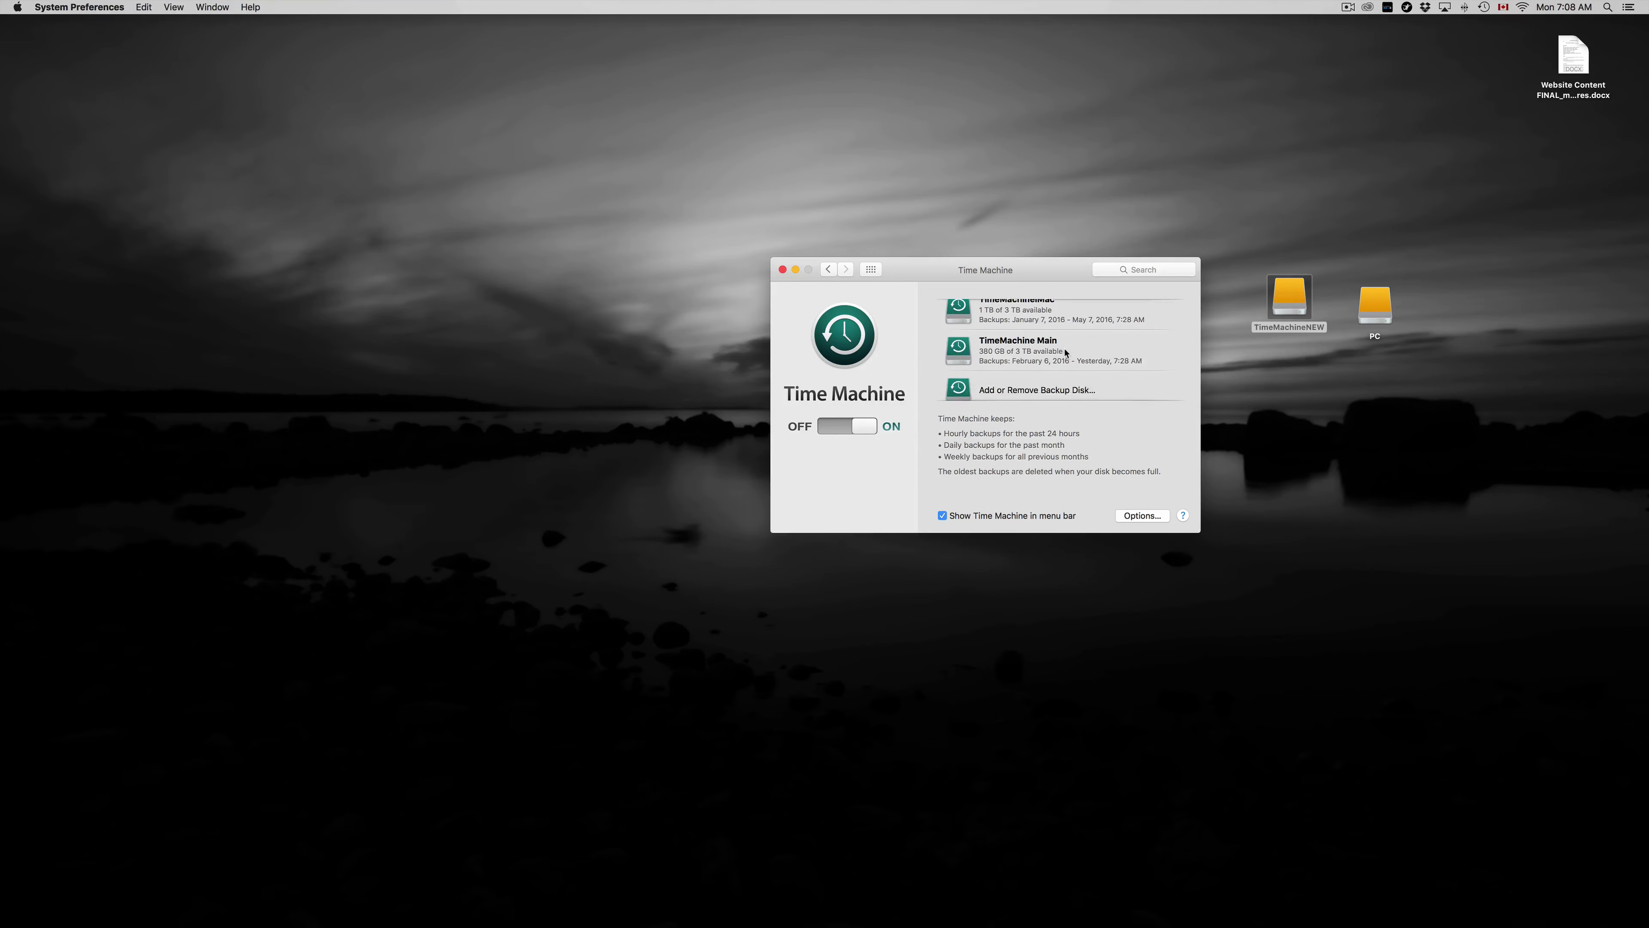